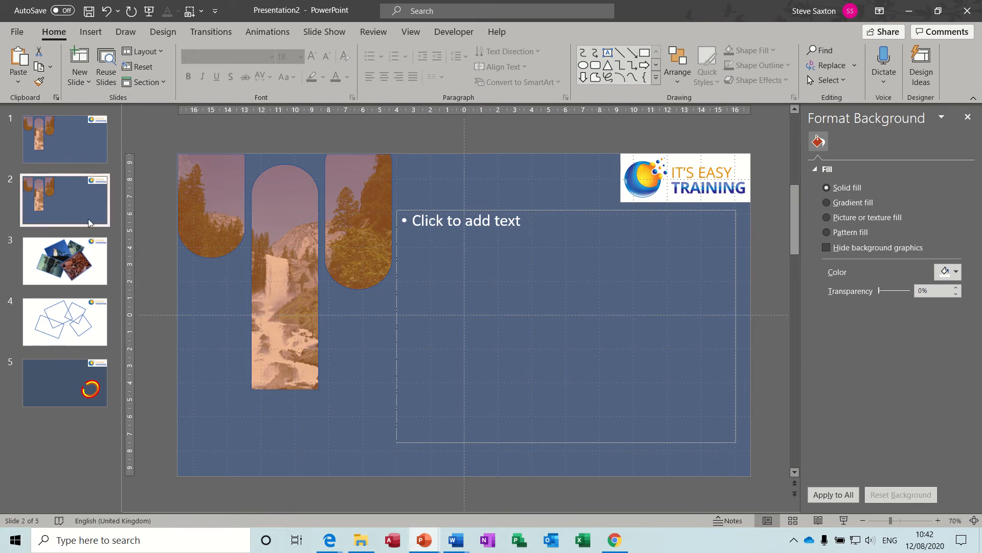
Review the custom layout designs used on all five slides of the presentation.
click(101, 250)
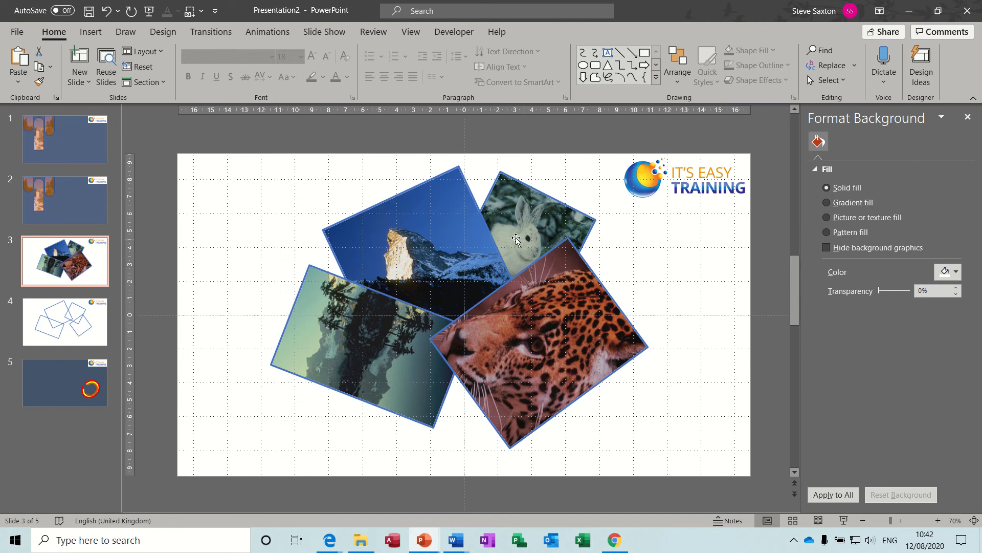
click(97, 318)
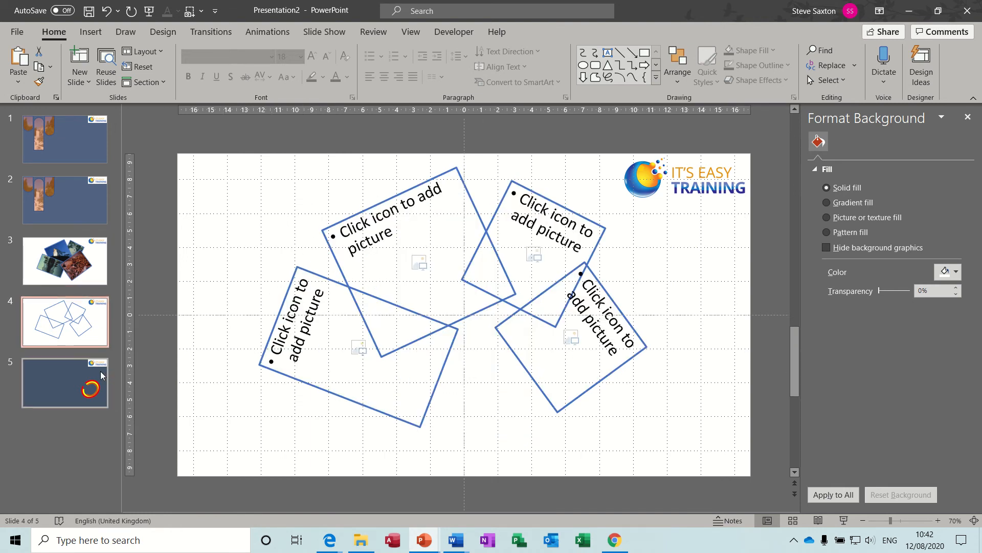
click(76, 379)
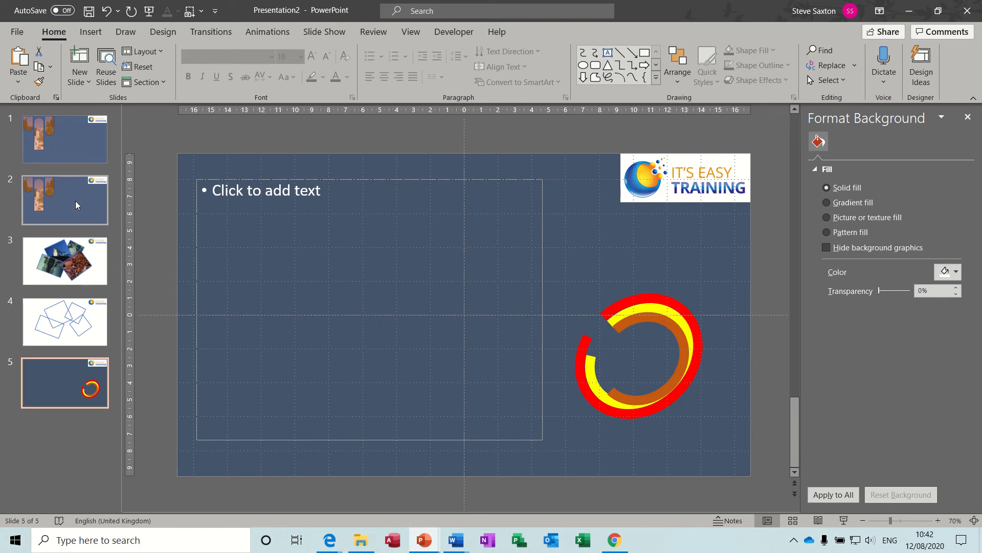
click(91, 153)
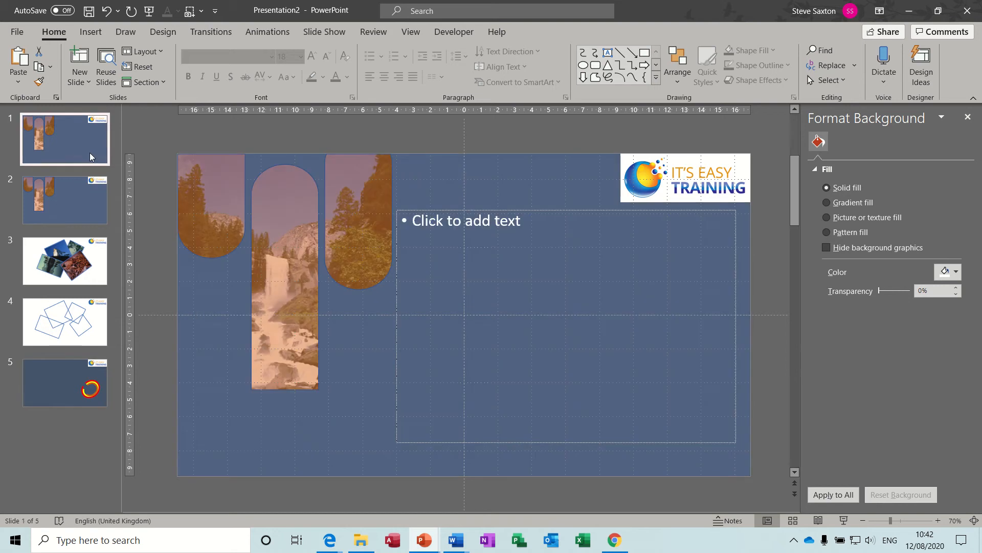
click(88, 194)
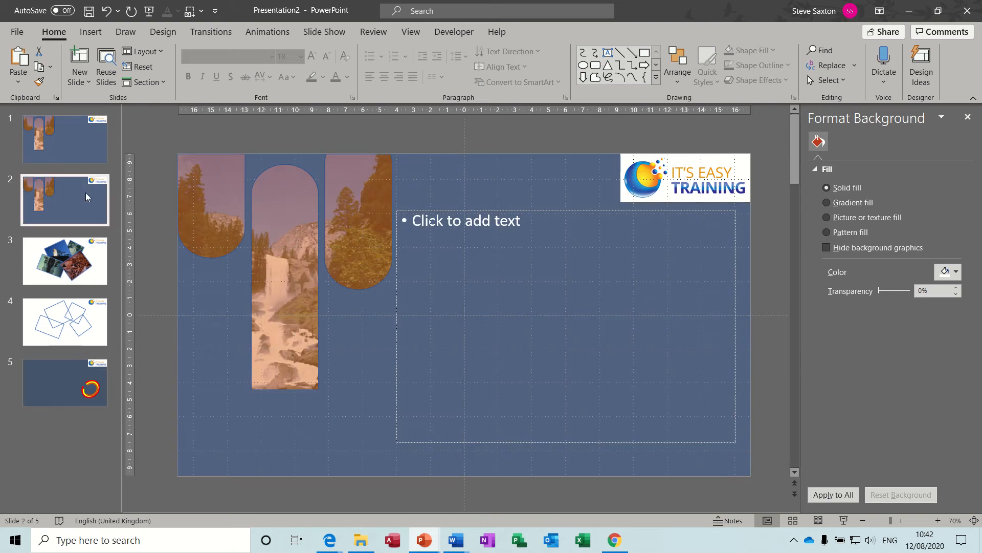
click(94, 263)
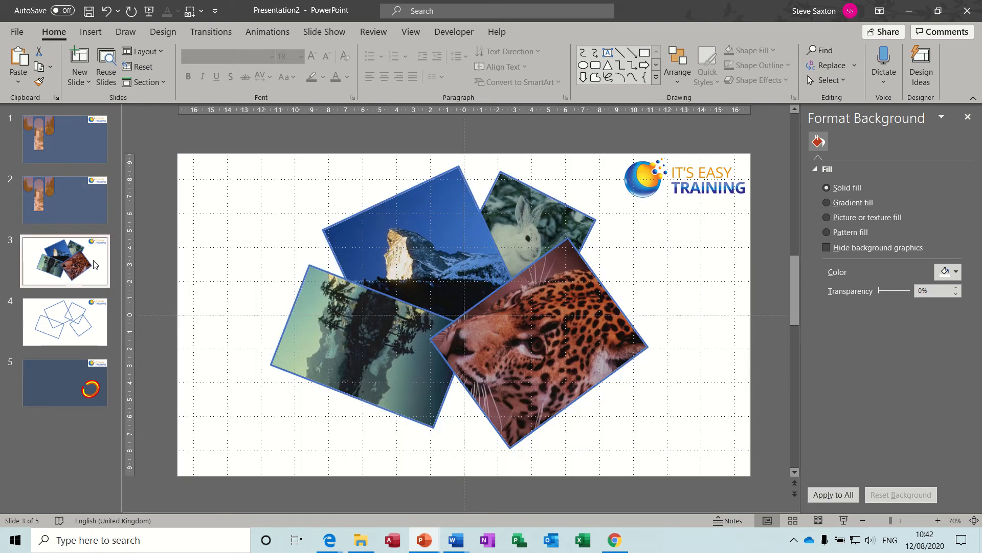
click(98, 318)
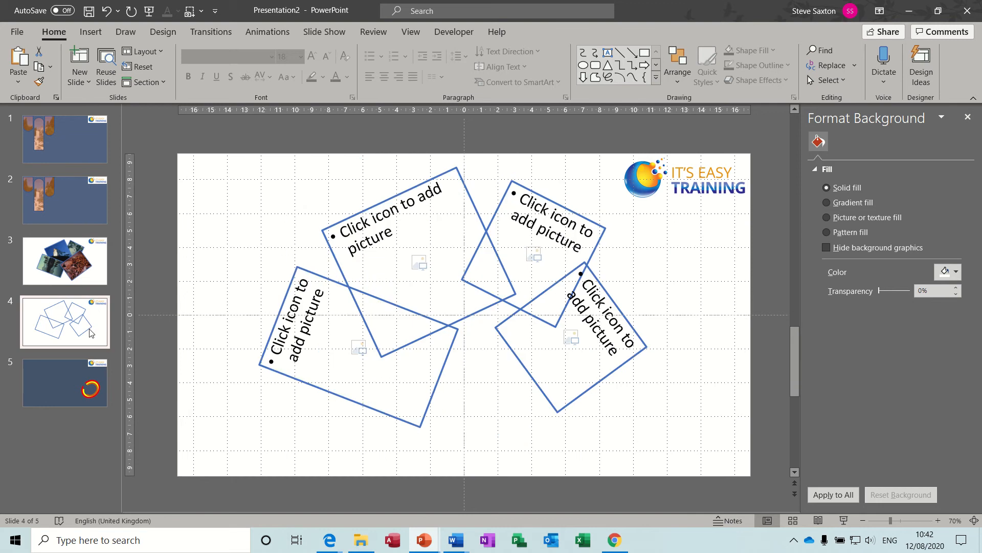
click(76, 379)
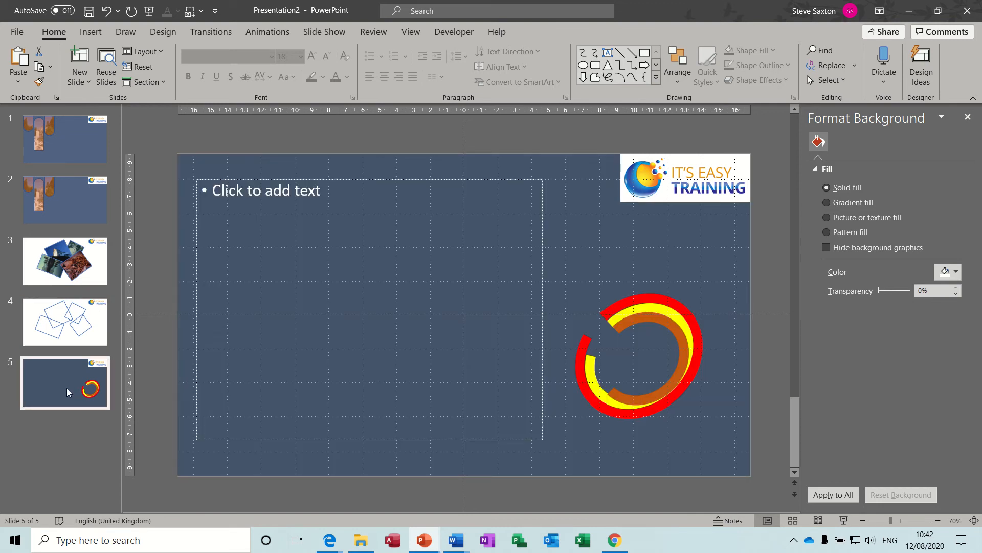
Duplicate the slide with the ring graphic and the slide with the empty picture placeholders.
key(ctrl+d)
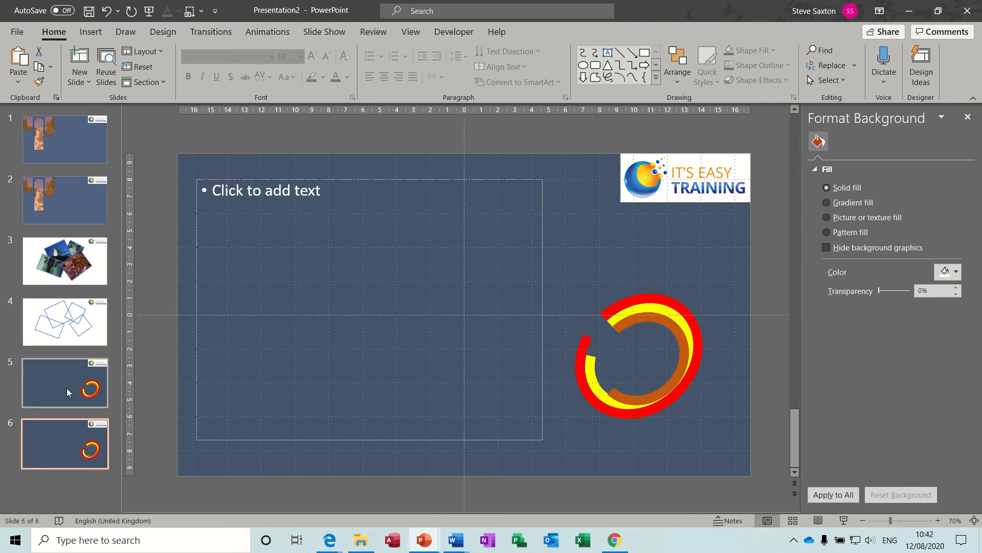
click(84, 323)
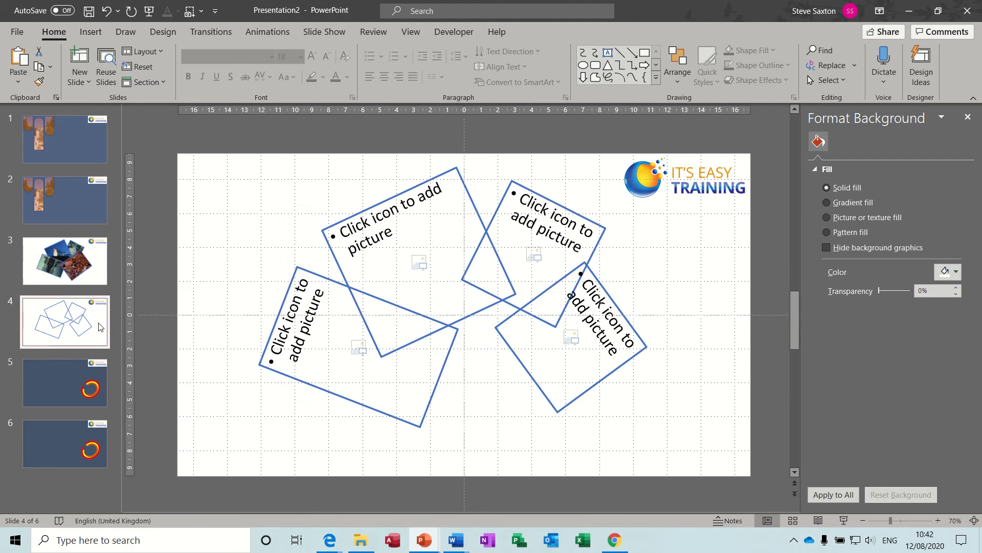
key(ctrl+d)
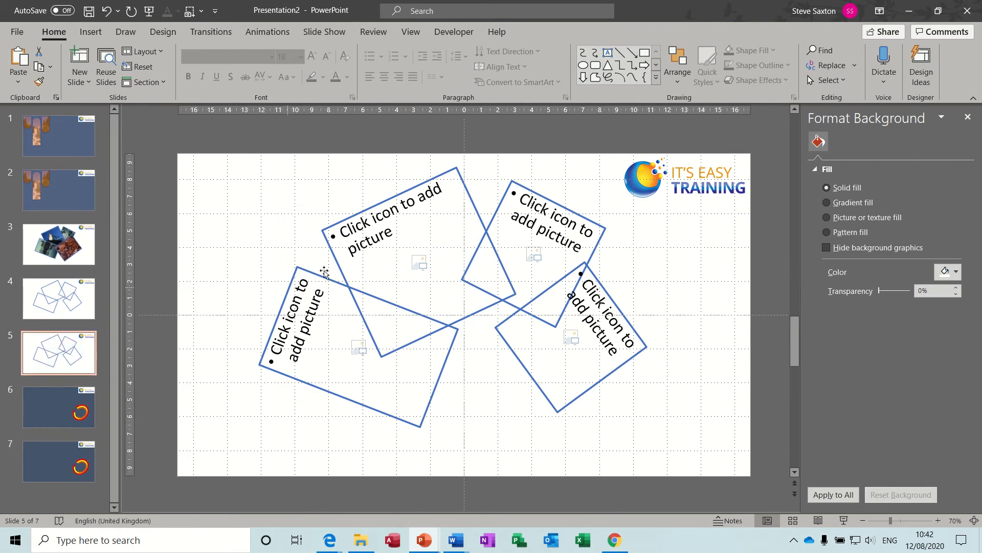
Check which slide layouts are available for the copied picture-placeholder slide.
right_click(89, 351)
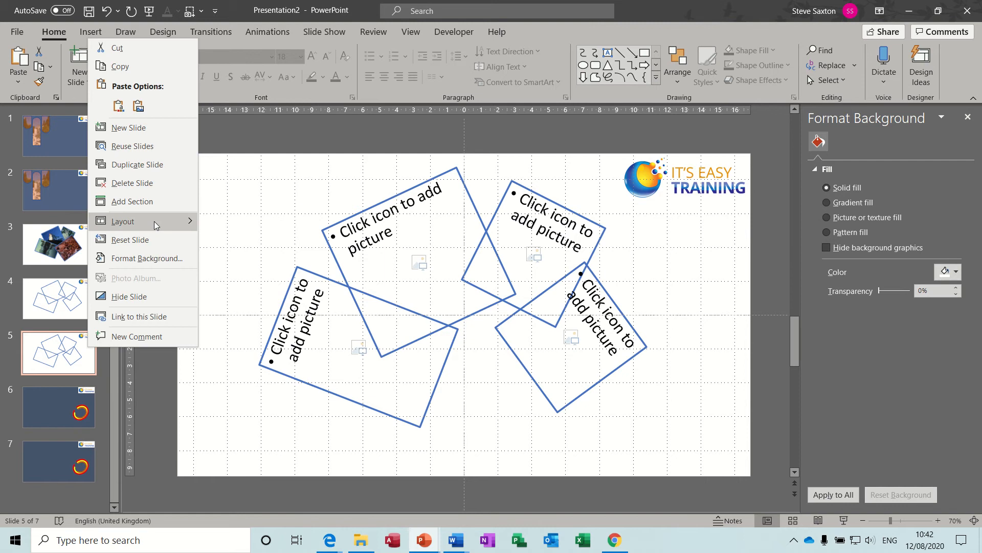
mouse_move(156, 223)
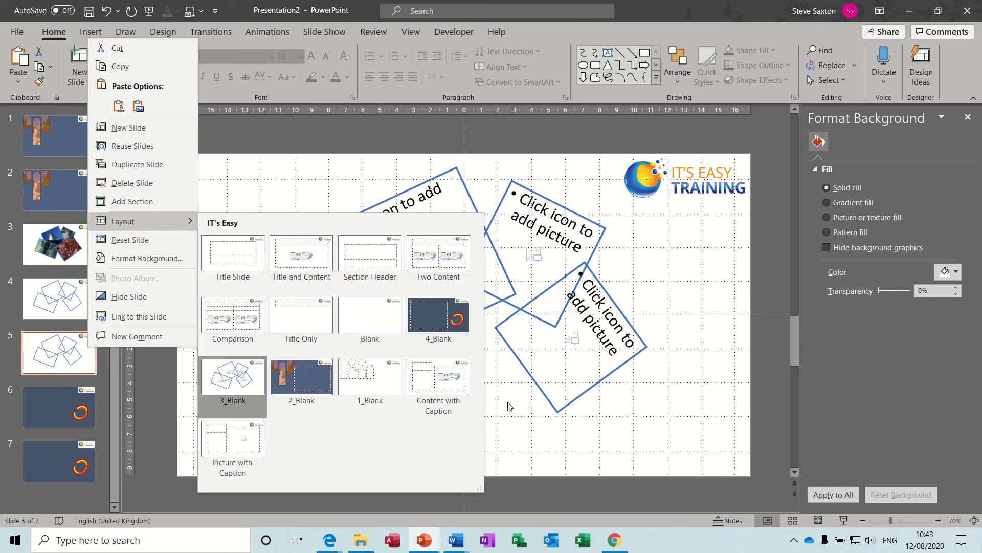
click(518, 413)
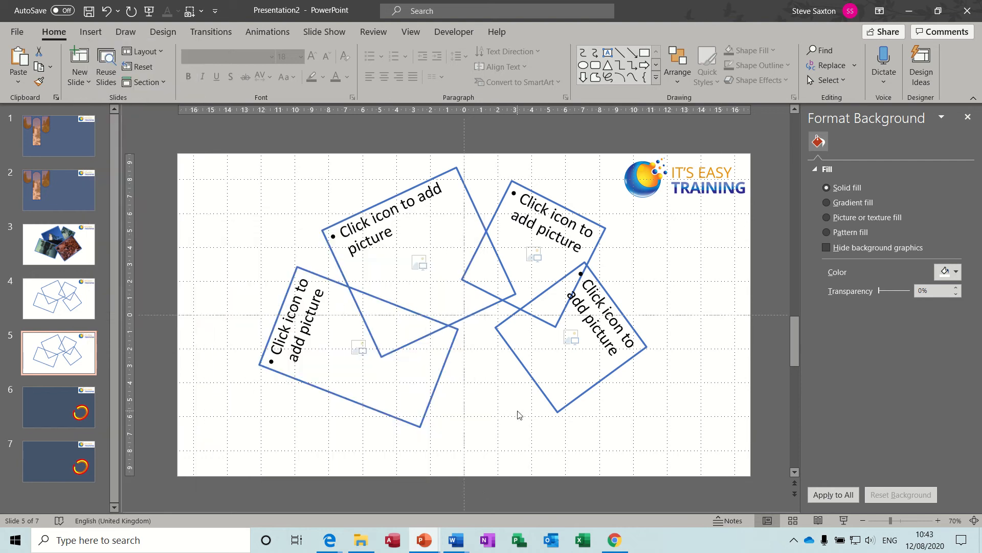
Delete the extra copies of the ring slide and the picture-placeholder slide, plus the first of the two waterfall picture slides.
click(68, 460)
key(Delete)
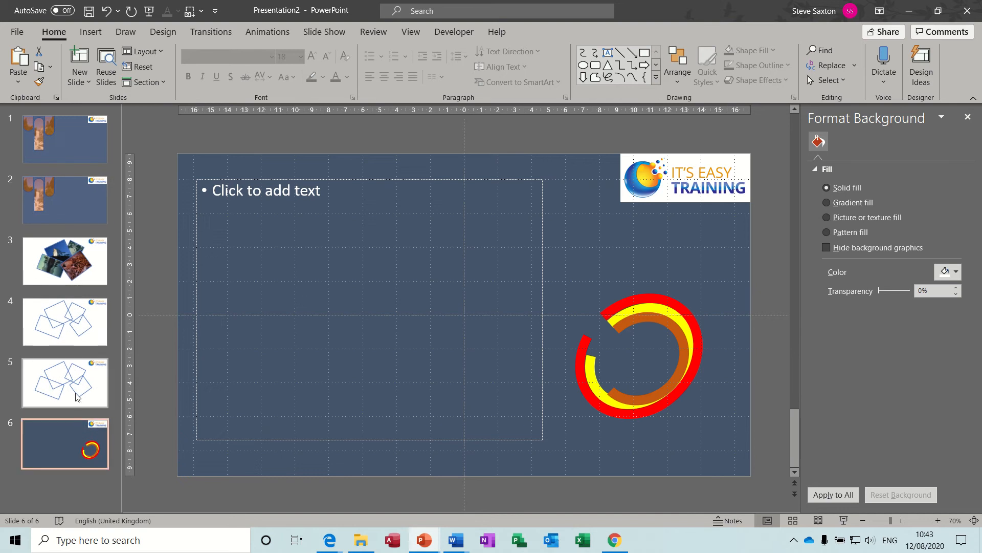
click(75, 397)
key(Delete)
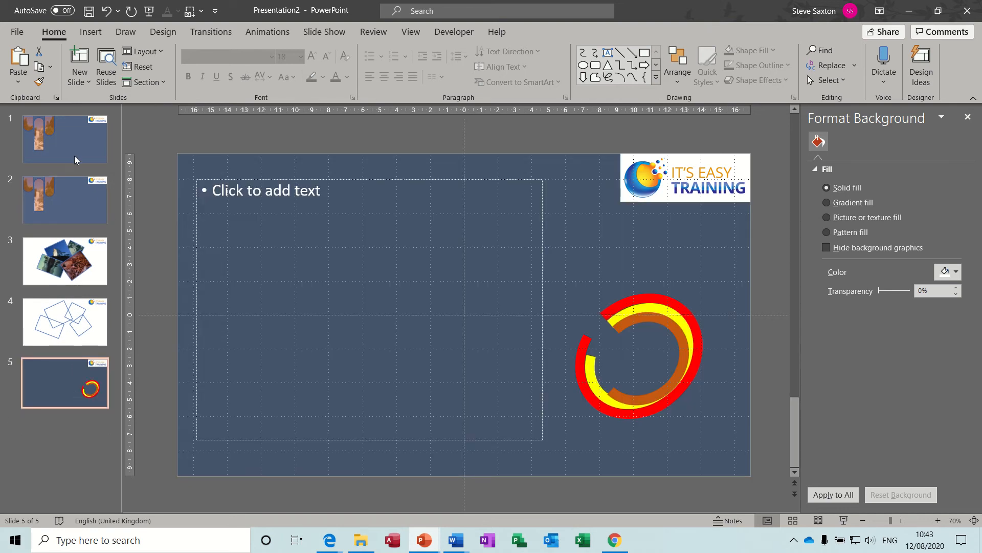
click(74, 152)
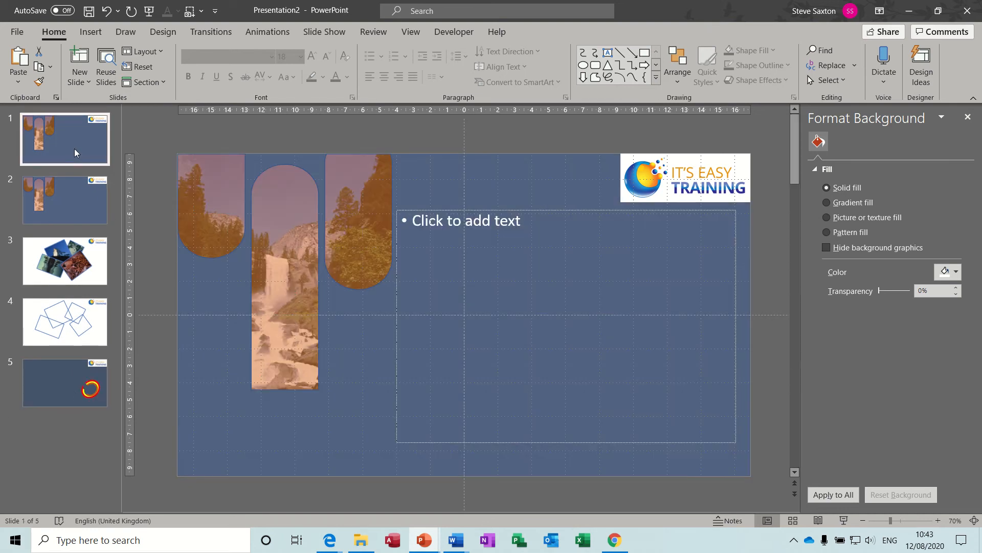
key(Delete)
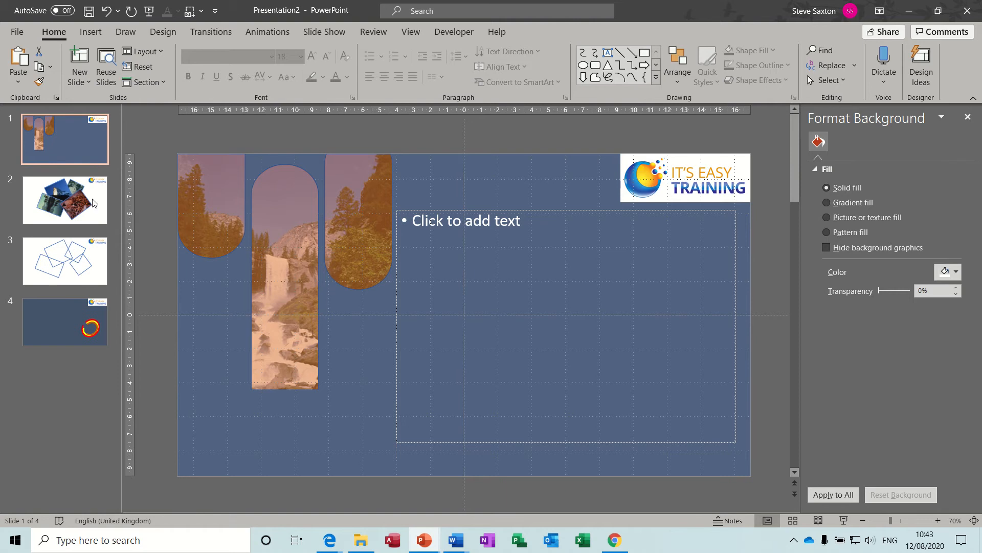
Duplicate the waterfall picture slide and change the copy's layout to Blank.
click(103, 312)
click(95, 159)
key(ctrl+d)
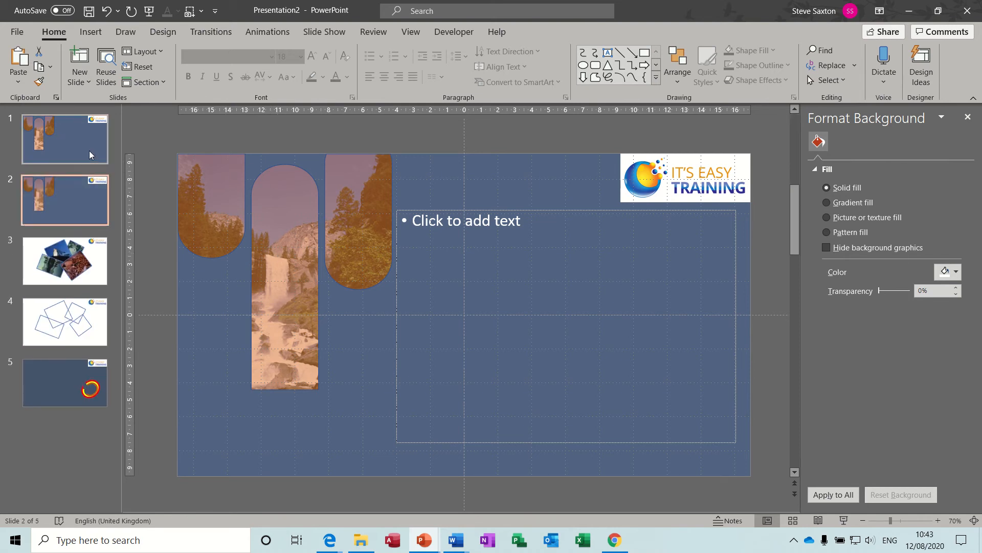
right_click(85, 212)
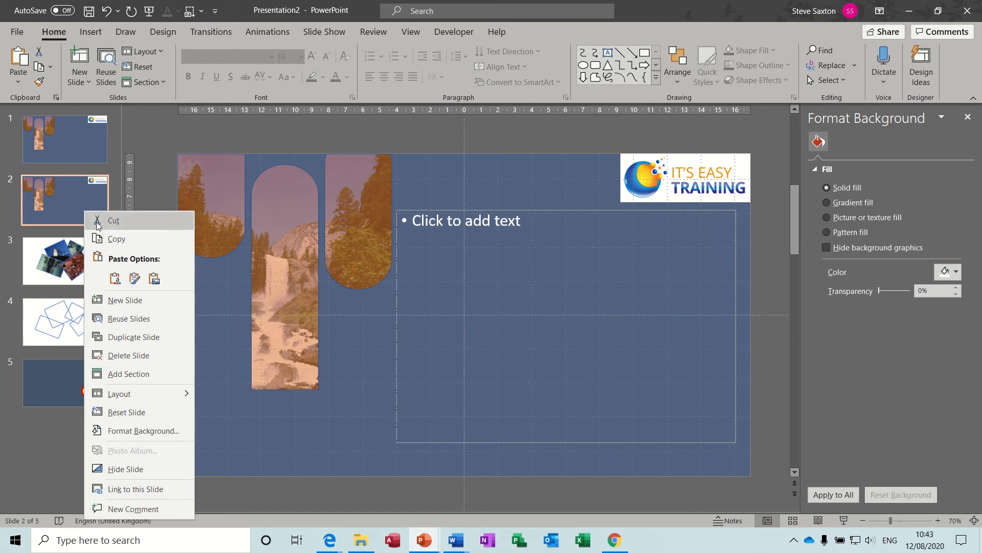
mouse_move(152, 394)
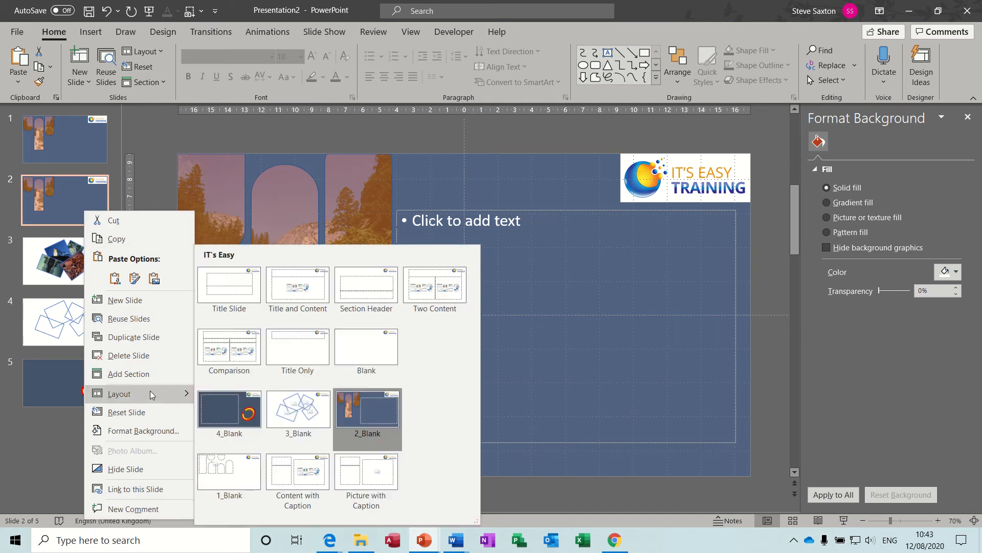
click(353, 359)
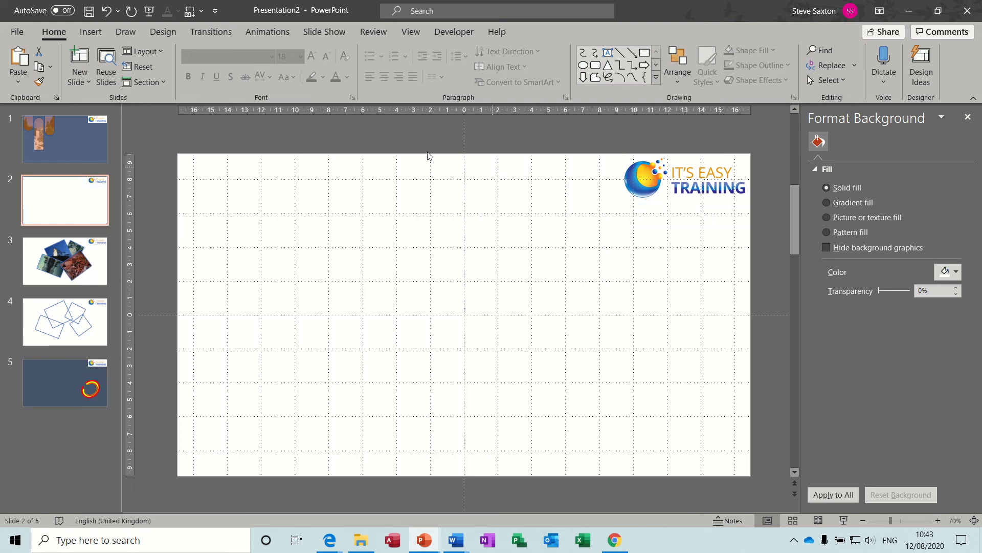
Draw a rounded rectangle about 8.68 cm high and 5.05 cm wide in the blank slide's upper-left area.
click(91, 32)
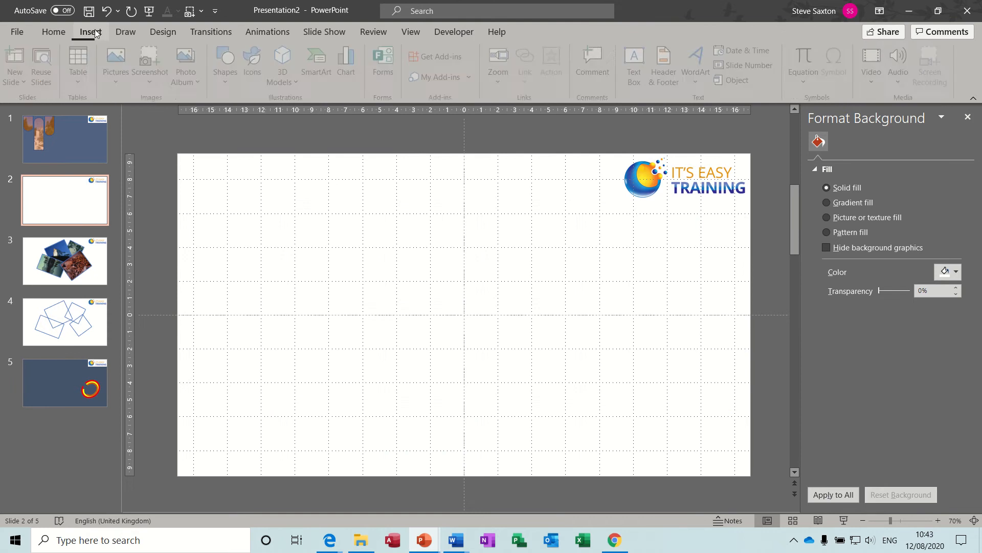
click(230, 76)
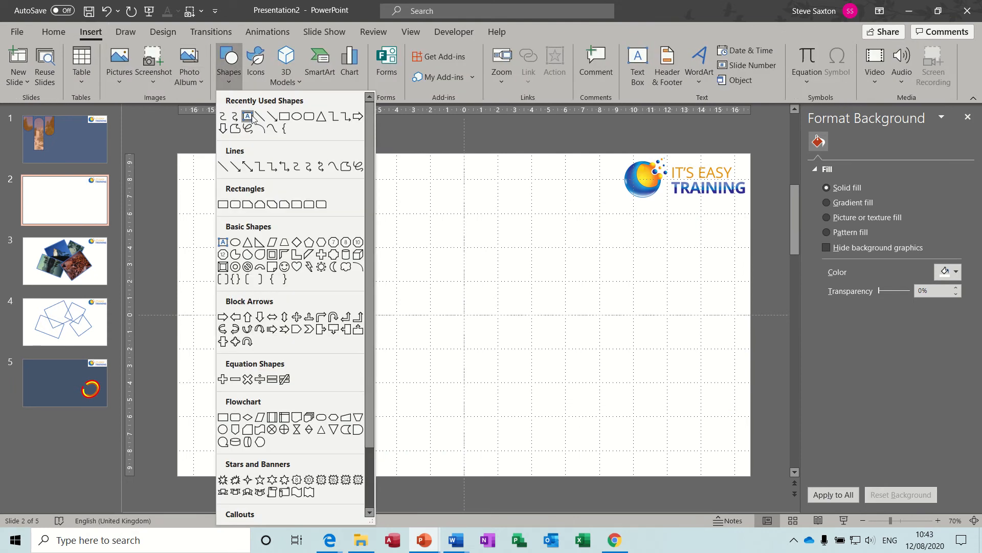
click(318, 118)
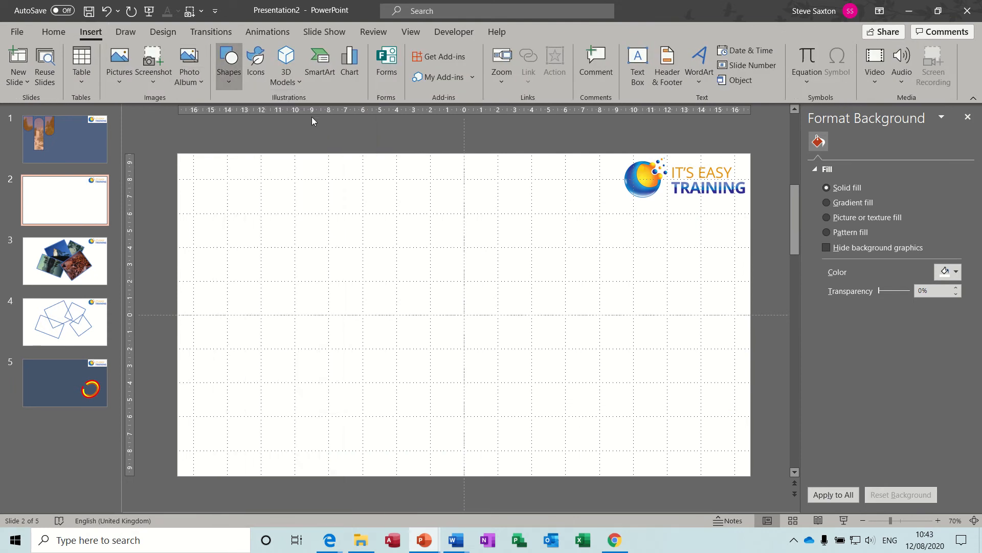
drag(236, 168, 323, 315)
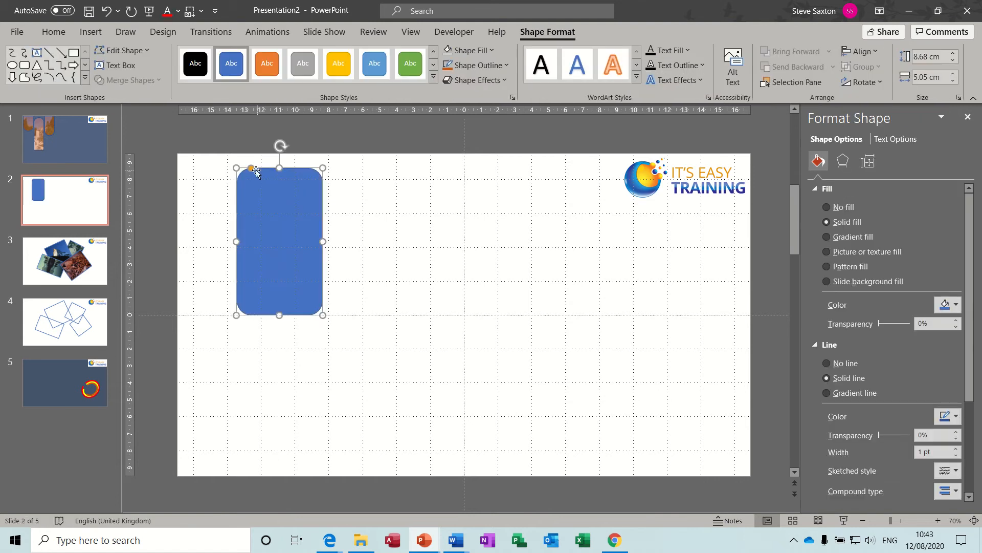
Fully round the 5.59 cm wide rectangle's ends and copy it into a row of three, stretching the middle one to about 16.33 cm high.
drag(252, 169, 372, 236)
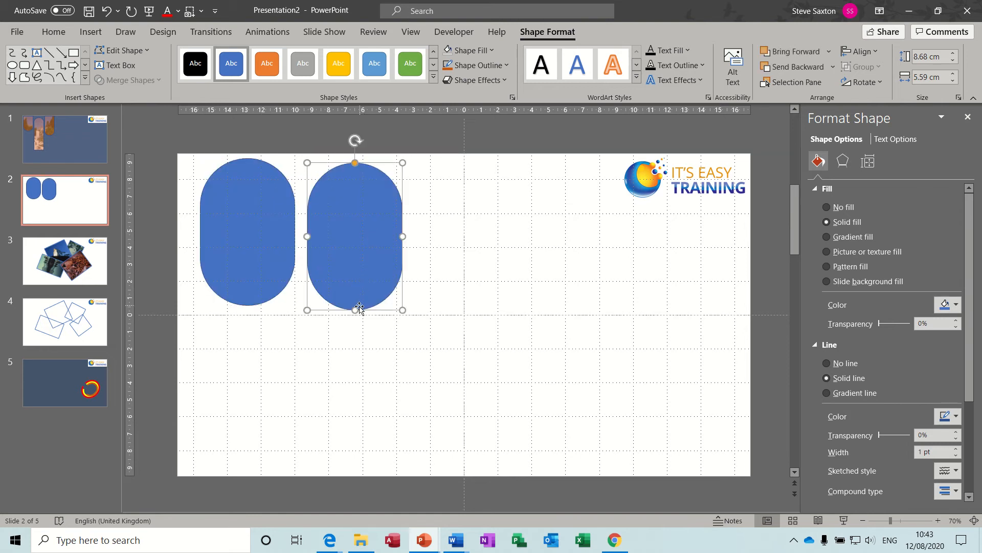
drag(355, 309, 367, 440)
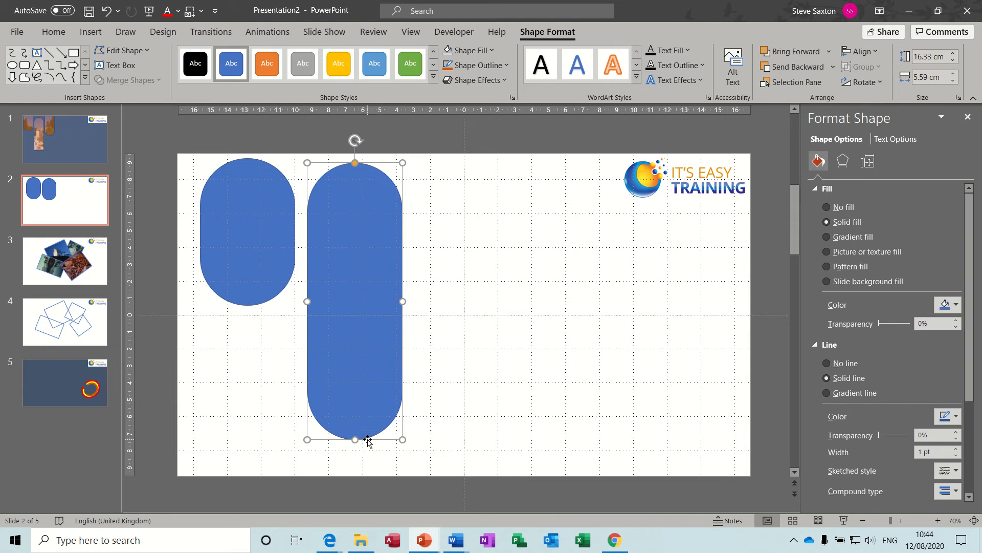
drag(272, 243, 489, 287)
Merge the three rounded shapes into a single shape with Union.
click(271, 228)
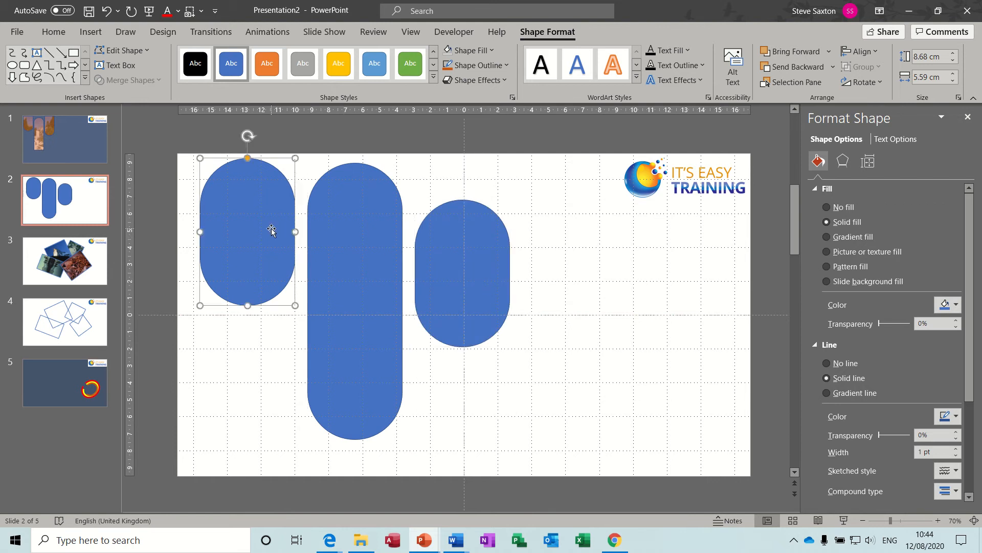
click(362, 249)
click(440, 259)
click(267, 221)
click(469, 258)
click(274, 238)
shift+click(340, 250)
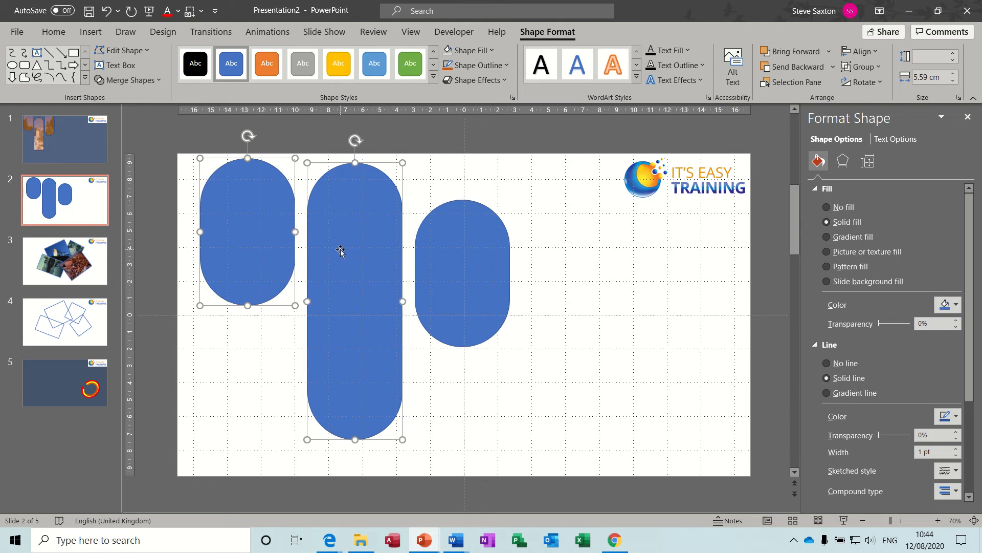
shift+click(447, 264)
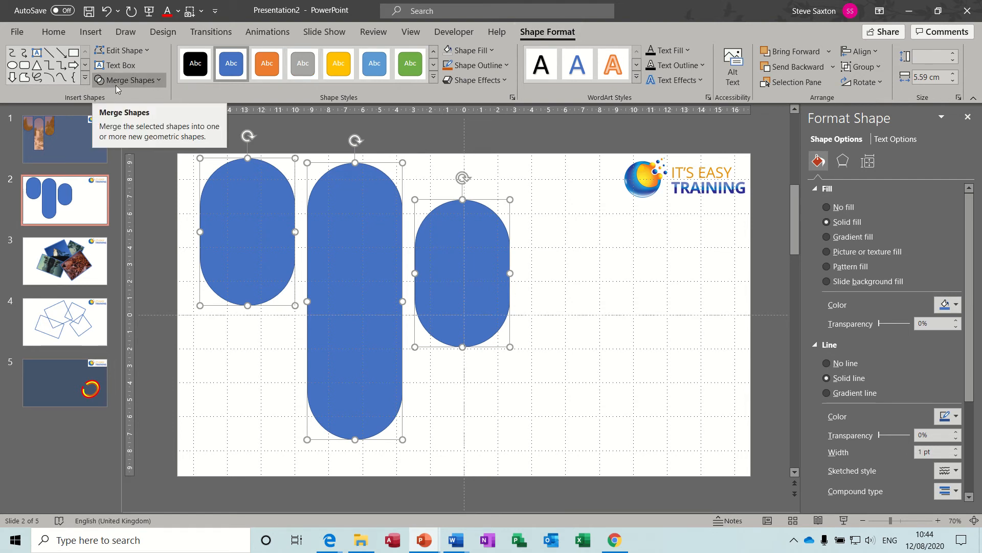
click(160, 82)
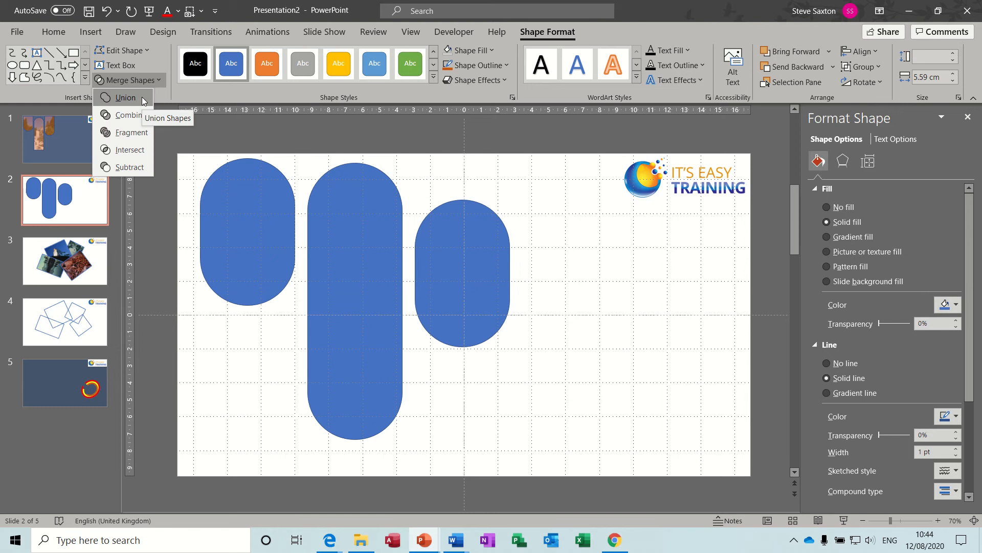
click(142, 97)
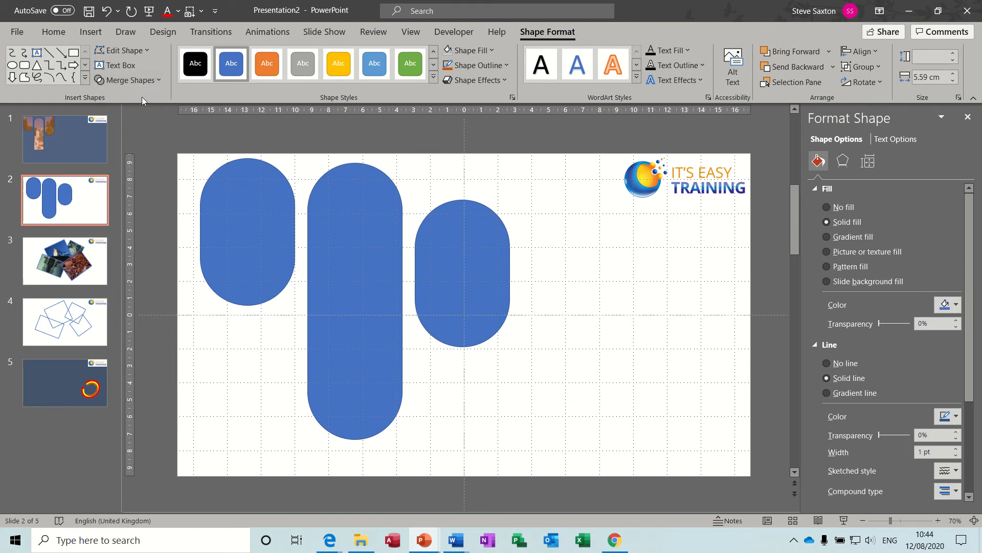
Move the merged shape slightly down and to the left on the slide.
mouse_move(352, 238)
mouse_down()
mouse_move(361, 213)
mouse_move(341, 251)
mouse_move(325, 219)
mouse_move(336, 239)
mouse_up()
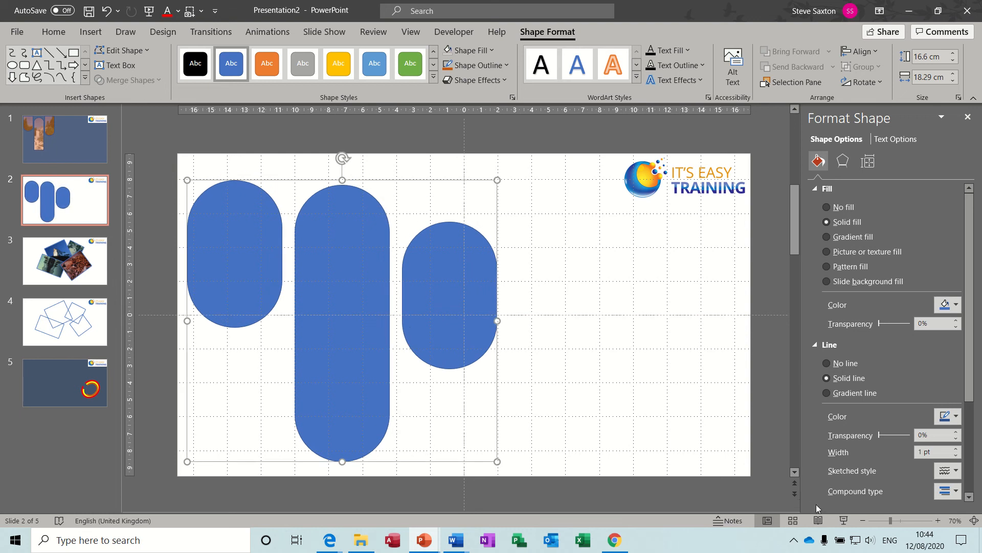
click(863, 521)
click(863, 521)
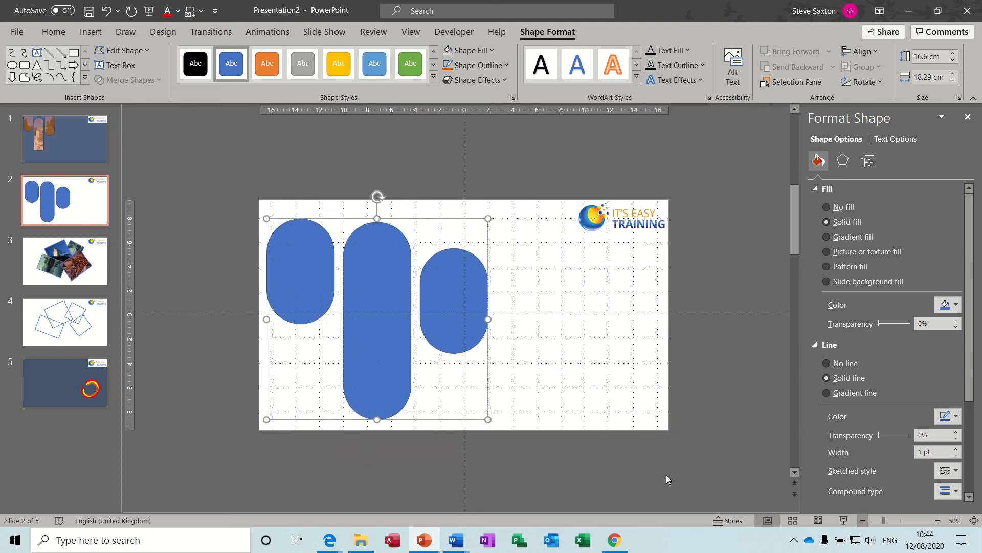
Move the merged shape partly above the slide and cover its upper and lower ends with two rectangles about 5.72 cm high and 25.53 cm wide.
drag(462, 322, 455, 270)
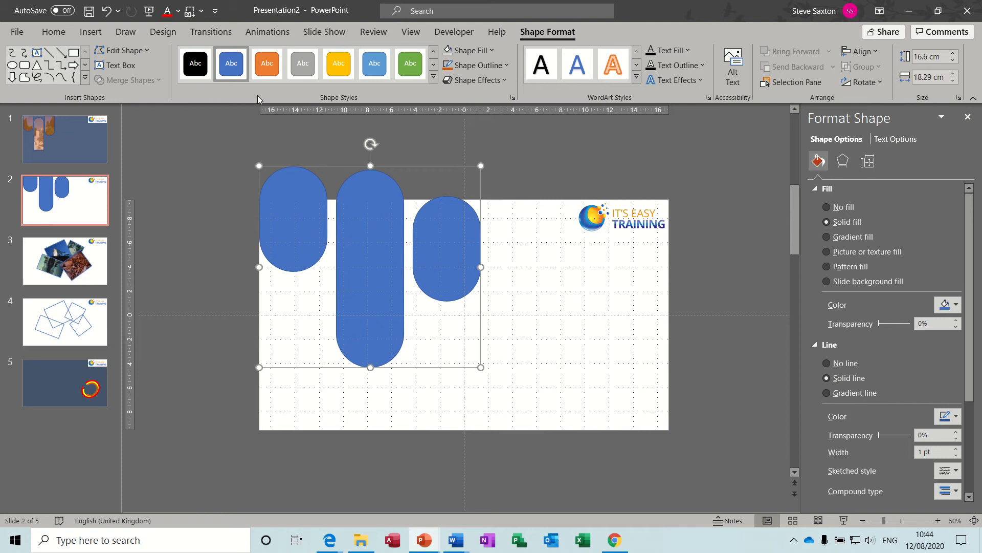
click(73, 53)
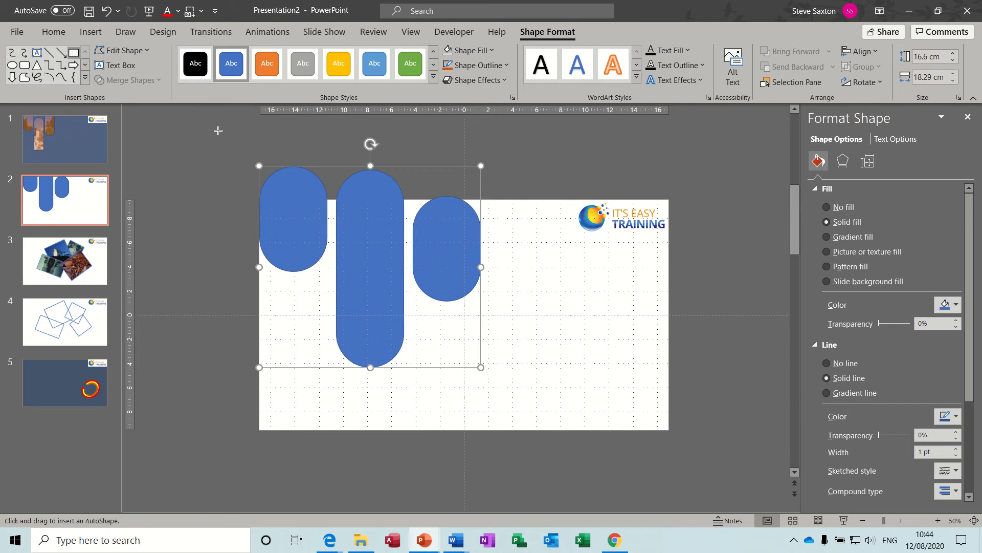
drag(218, 131, 508, 400)
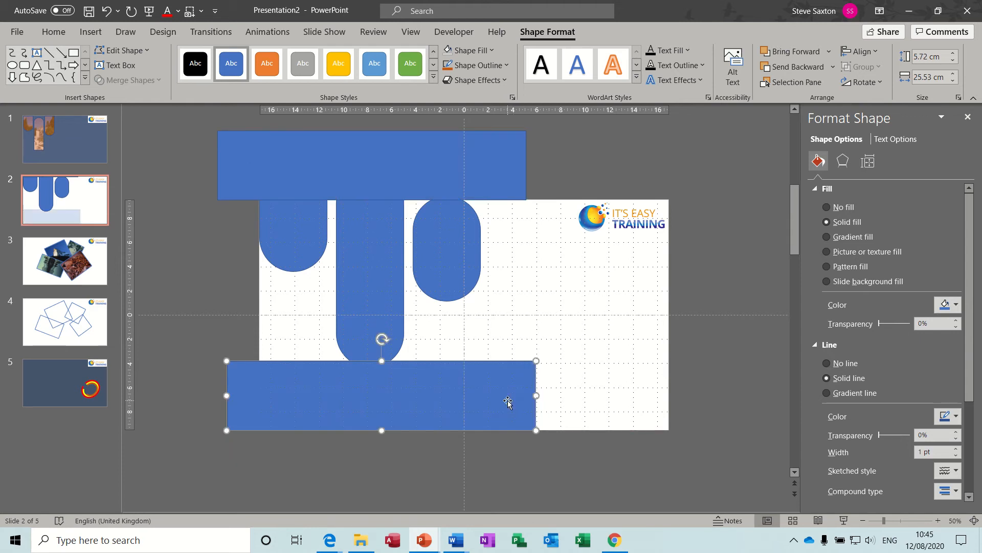
Merge the upper and lower rectangles into a single shape with Union.
scroll(468, 183, up, 2)
shift+click(466, 181)
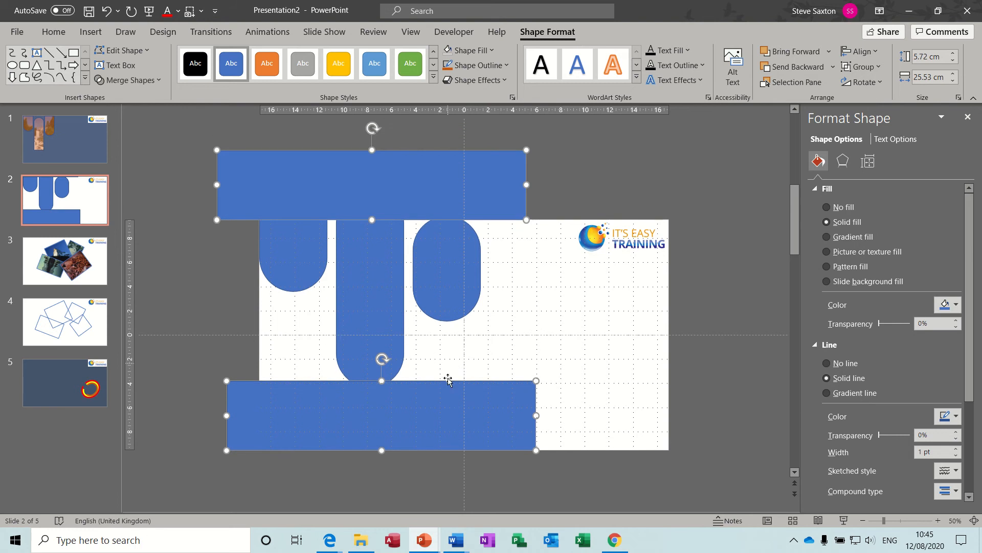
click(160, 81)
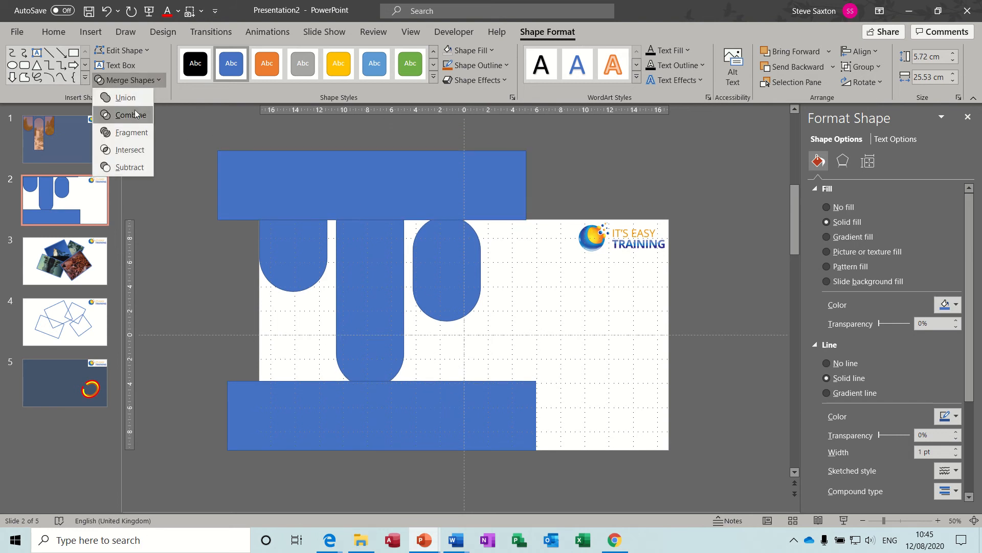
click(133, 100)
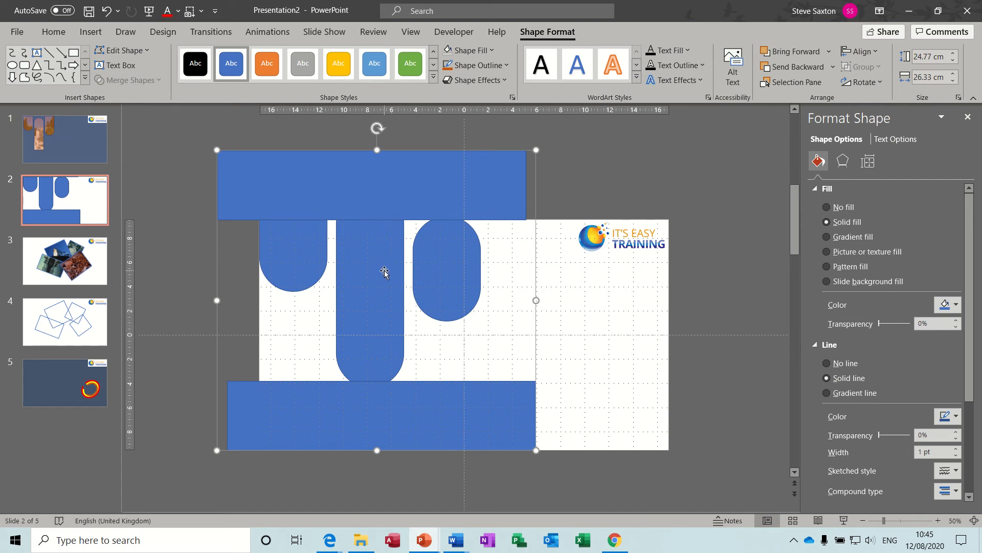
key(ctrl+z)
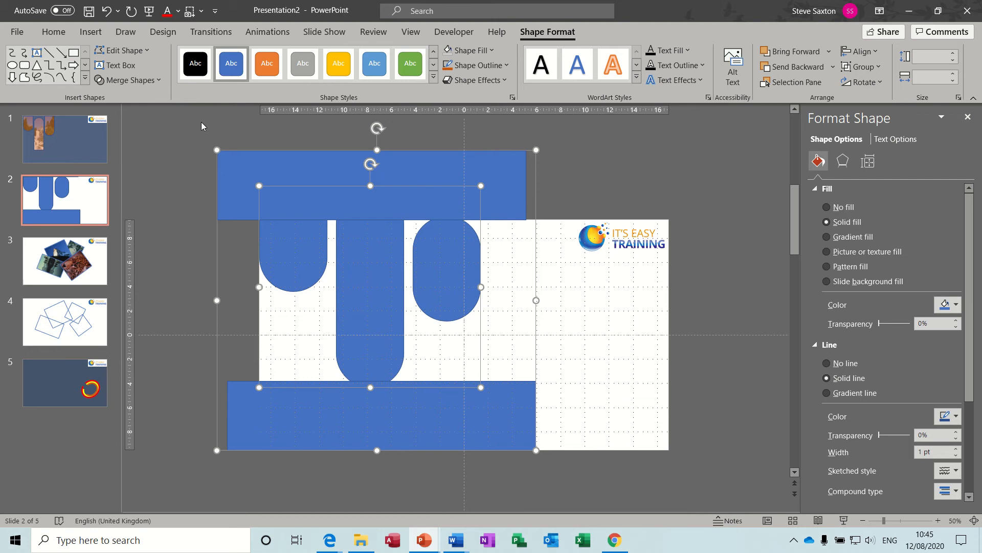
click(161, 80)
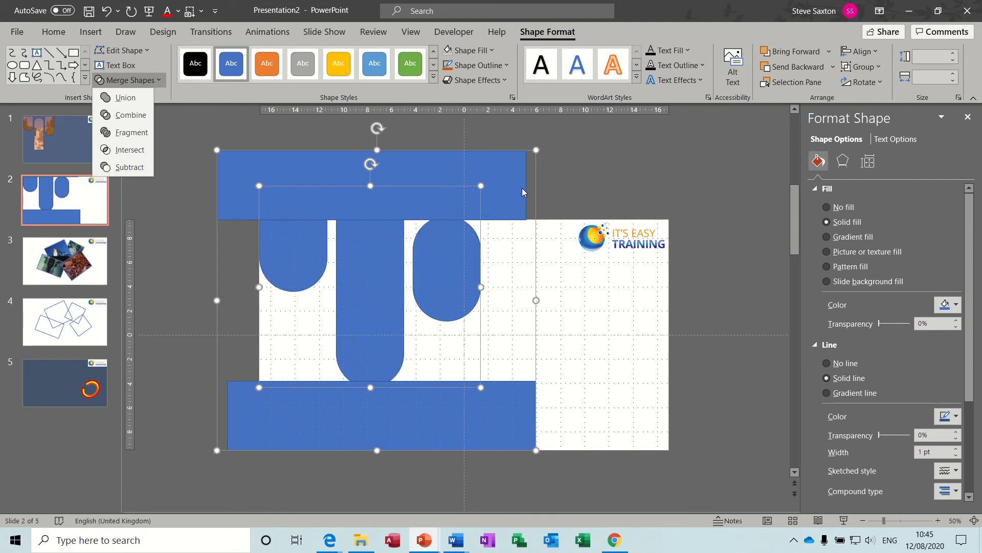
click(503, 188)
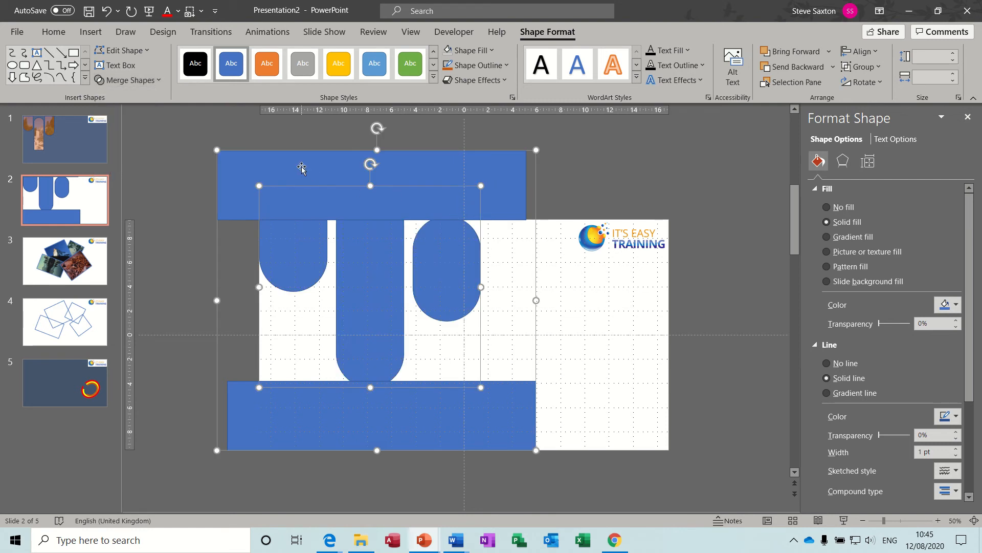
click(576, 259)
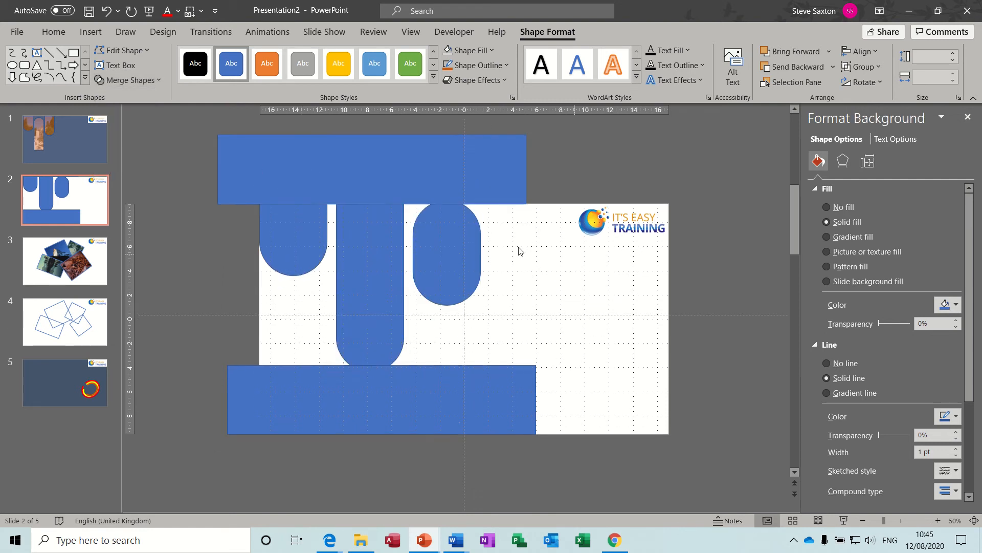
click(504, 174)
key(ctrl+a)
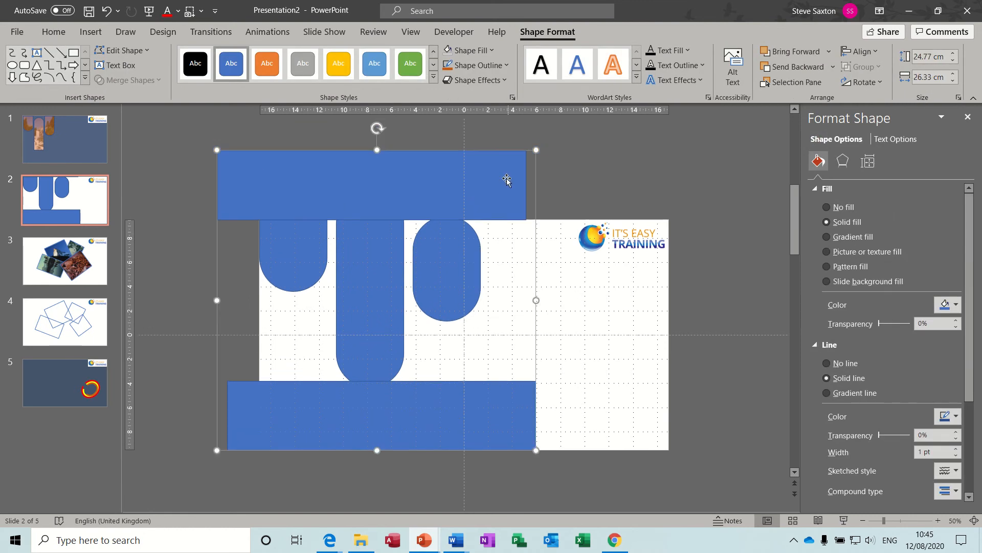
Subtract the merged rectangles from the rounded shape, trimming the parts they cover.
click(558, 295)
click(459, 254)
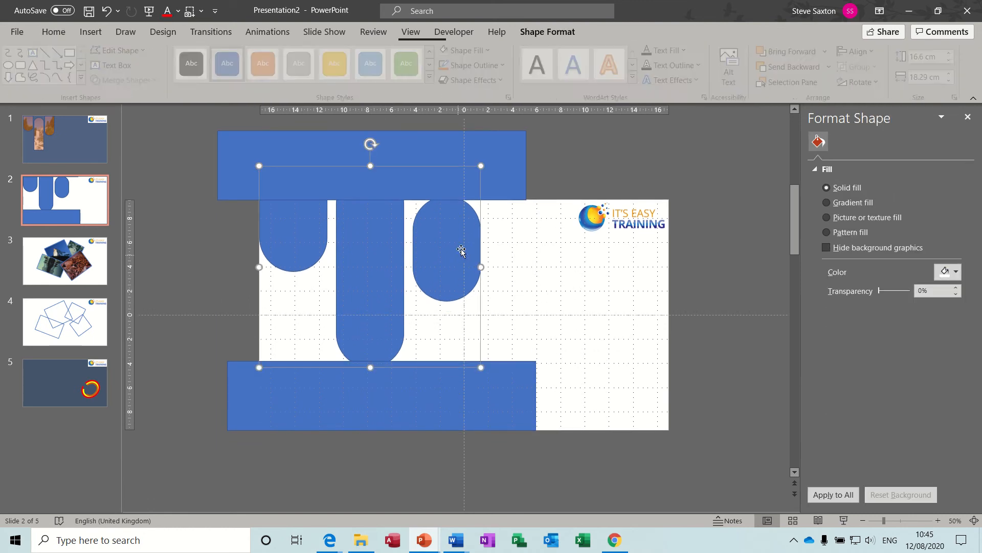
shift+click(495, 175)
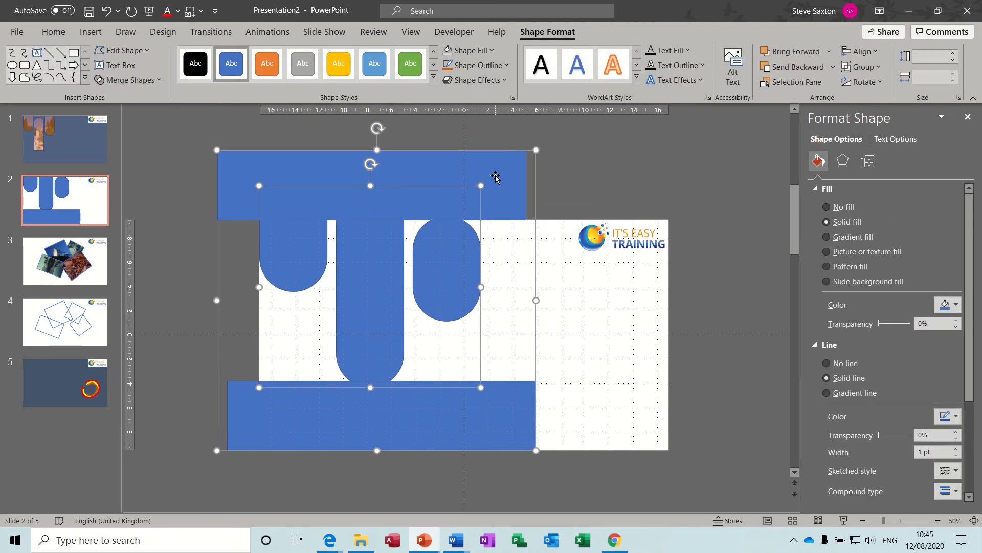
click(159, 81)
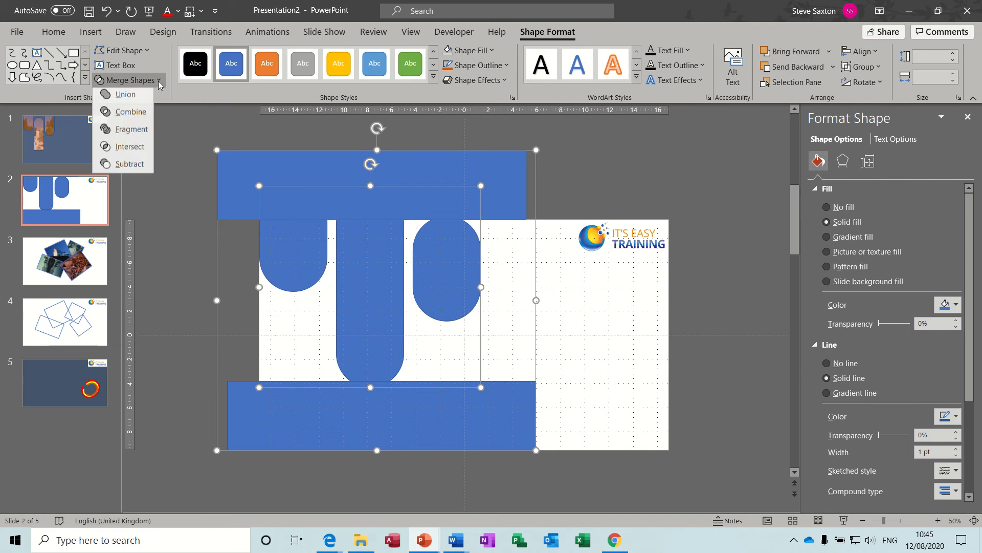
click(136, 169)
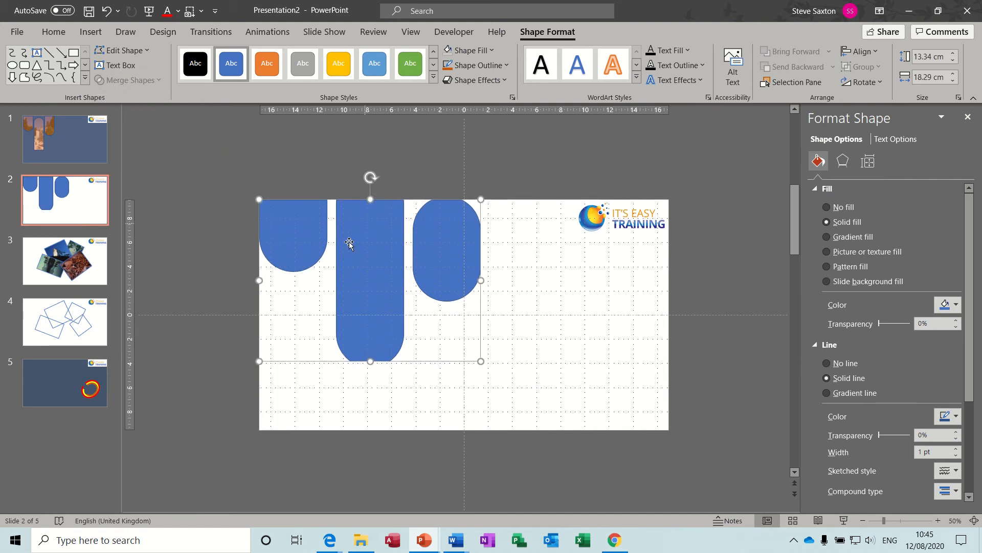
Fill the trimmed rounded shape with the OCEAN picture from the NATURE folder.
click(556, 331)
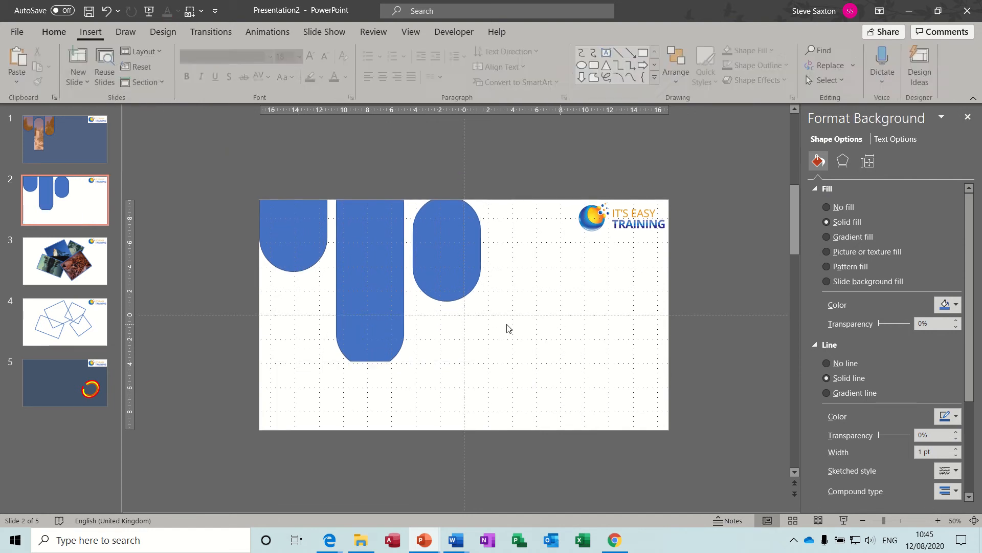
click(438, 270)
mouse_move(358, 230)
mouse_down()
mouse_move(447, 264)
mouse_move(423, 287)
mouse_move(358, 252)
mouse_move(366, 244)
mouse_up()
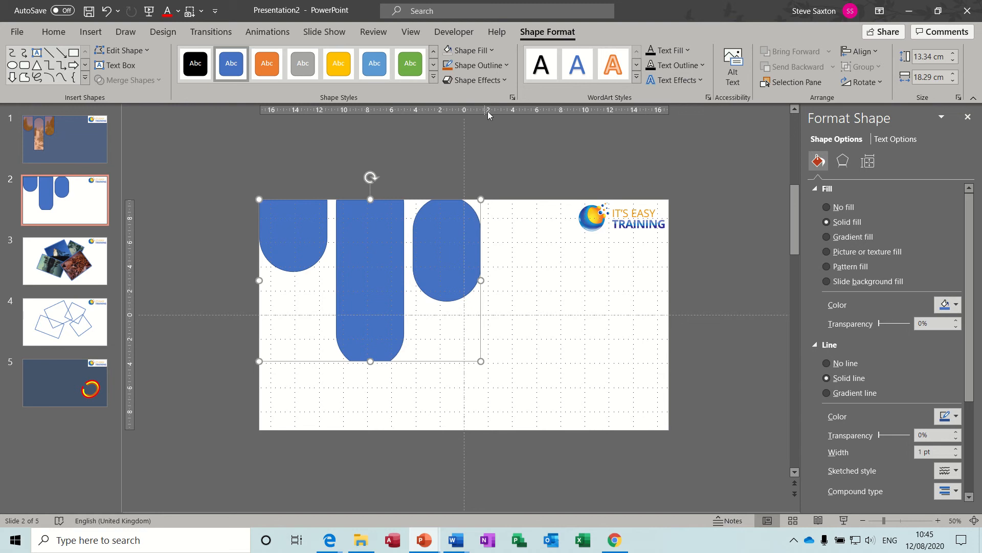
click(490, 50)
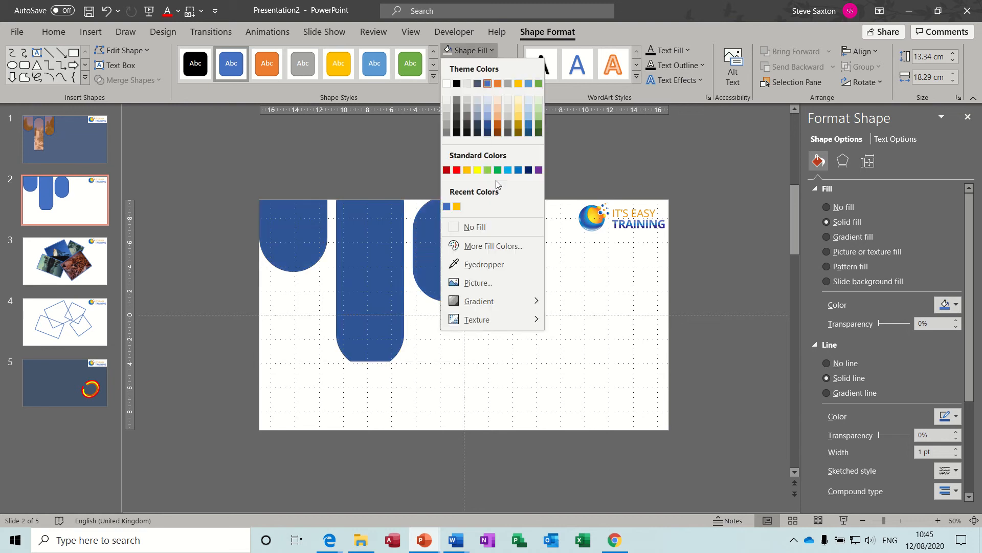
click(494, 280)
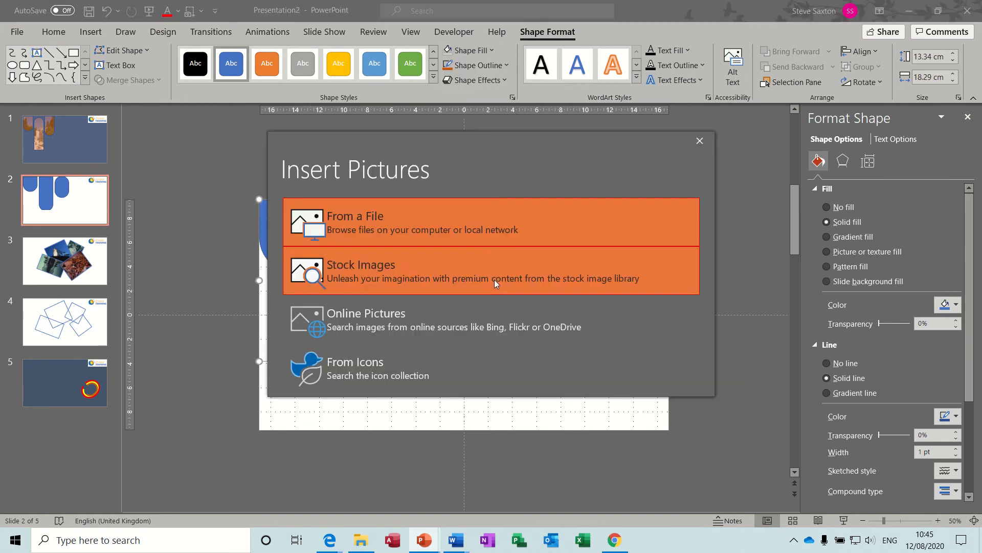
click(384, 228)
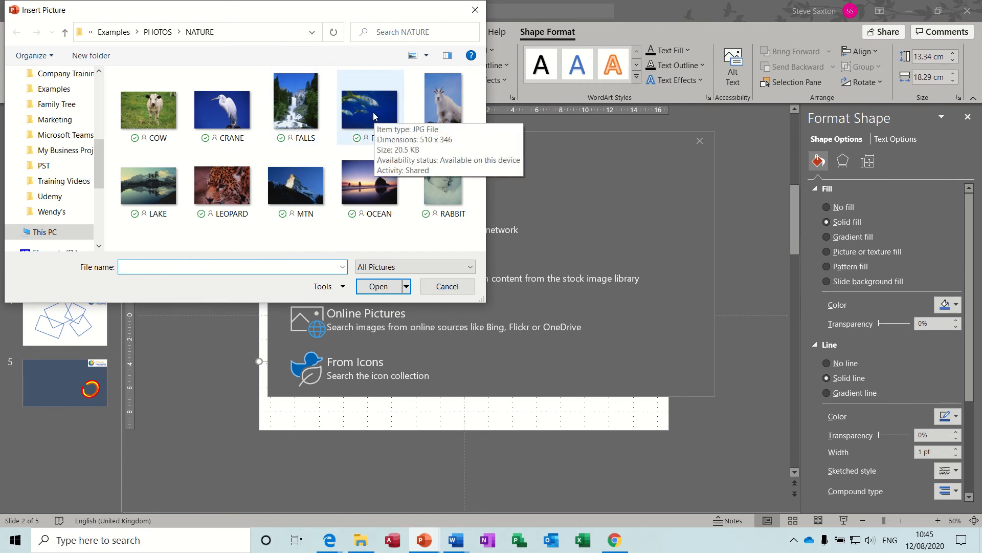
click(364, 189)
click(377, 285)
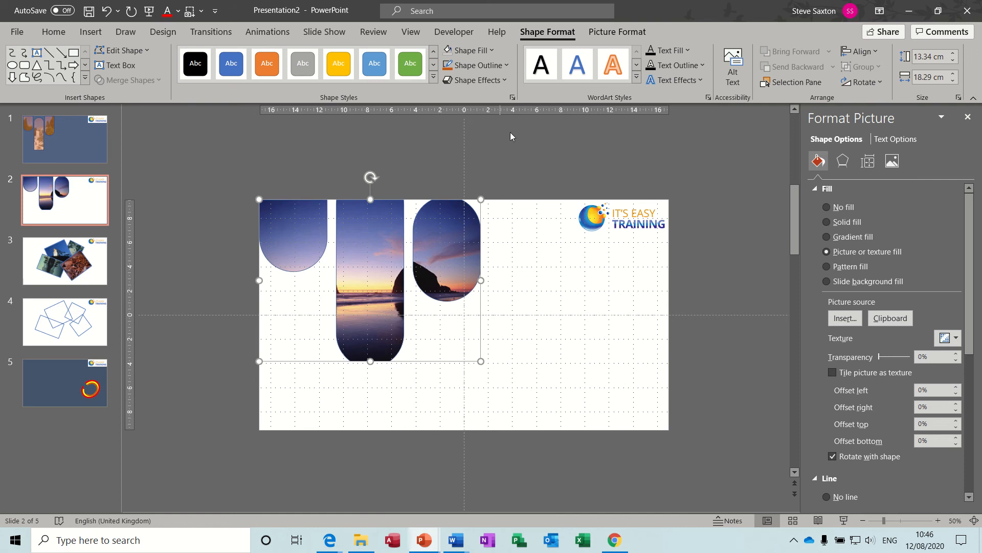
Raise the picture's colour saturation to the second-strongest preset and set its transparency to 65%.
click(614, 36)
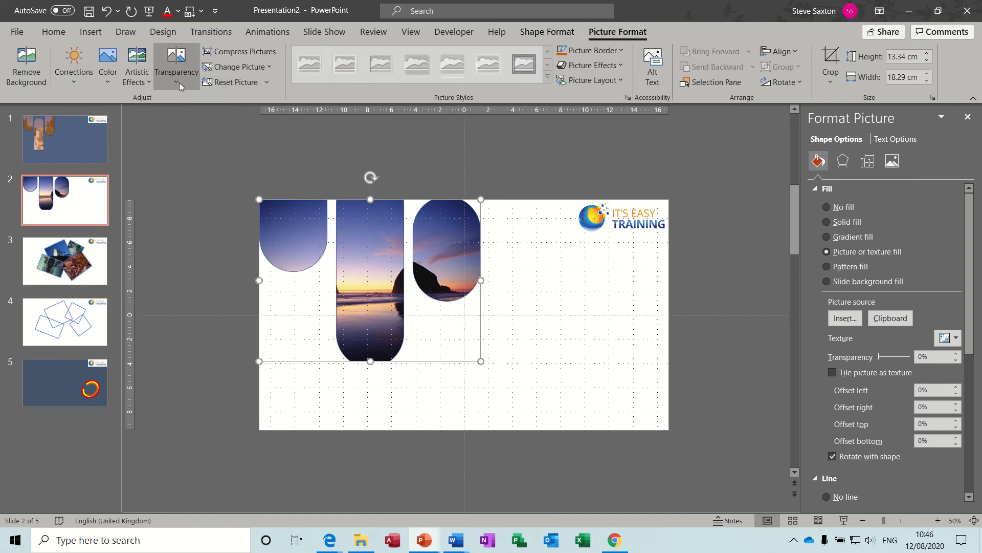
click(107, 82)
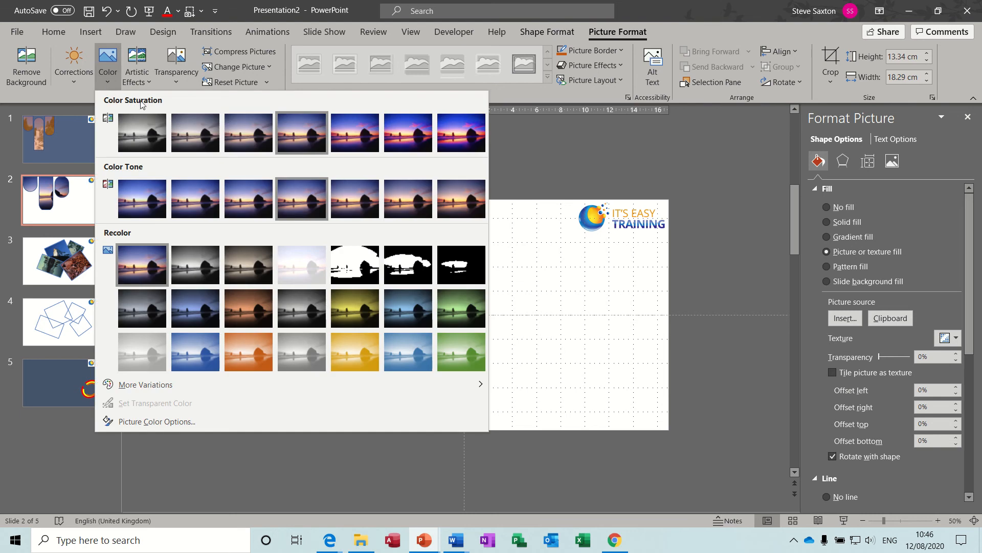
click(402, 143)
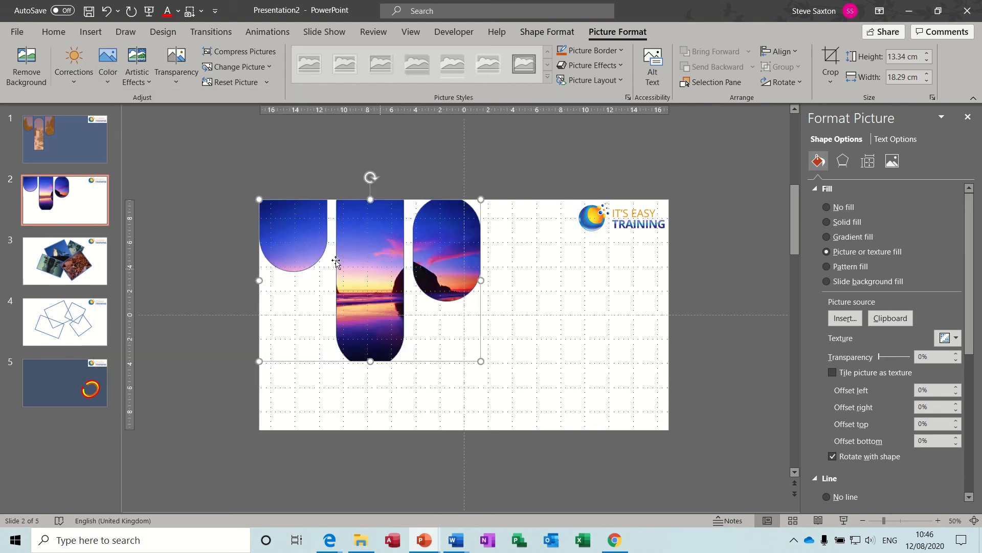
click(174, 80)
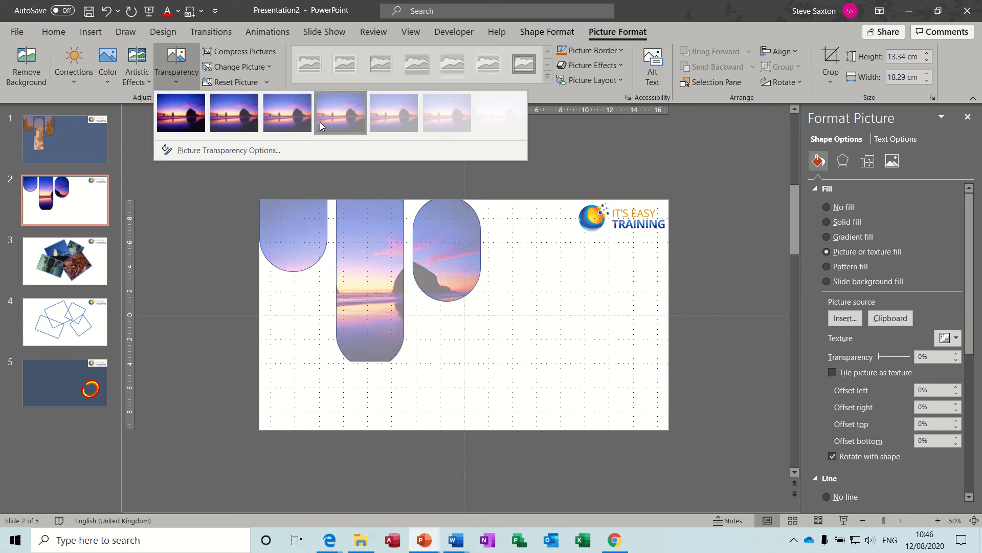
click(389, 124)
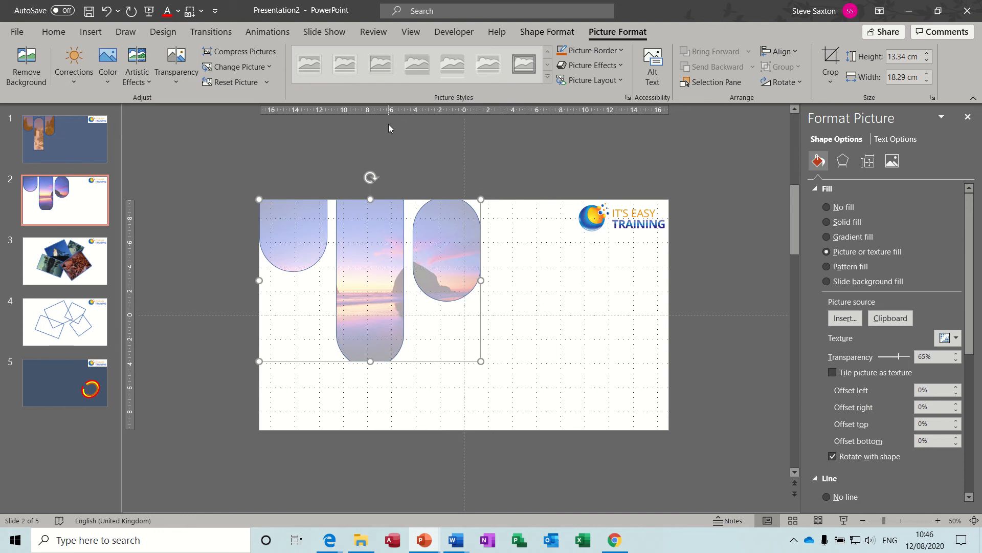
Cut the picture-filled shape from slide 2, keeping it aligned with the slide's upper edge.
click(523, 276)
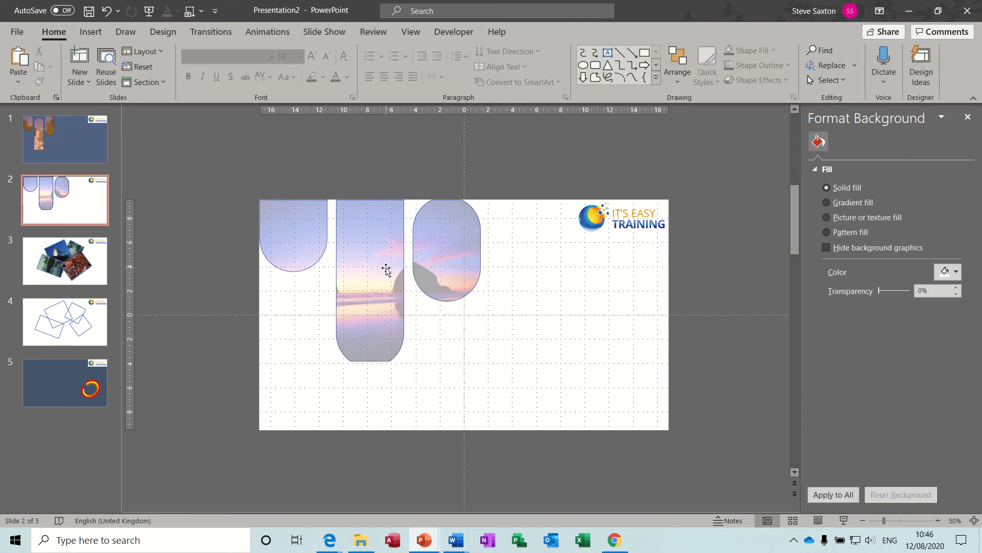
mouse_move(364, 228)
mouse_down()
mouse_move(384, 268)
mouse_move(366, 235)
mouse_up()
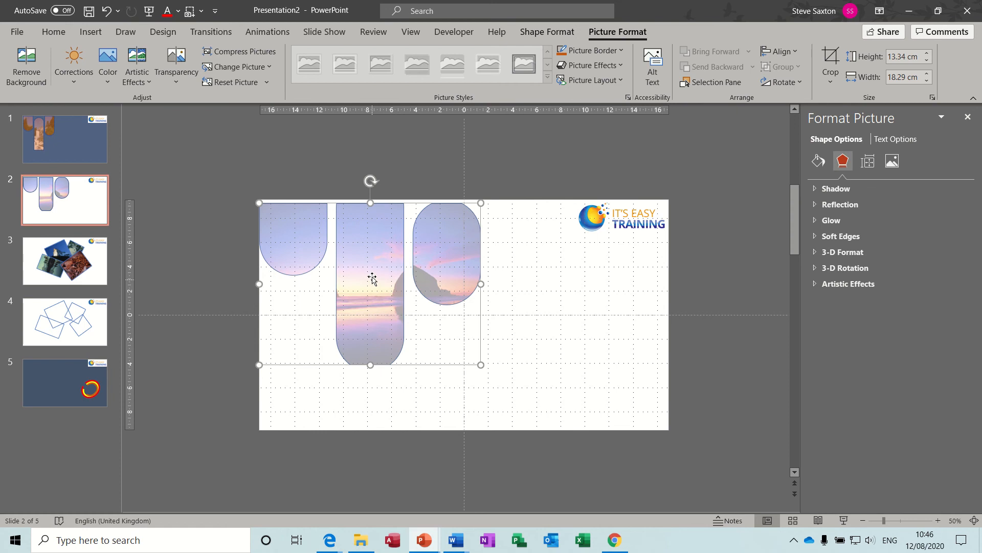
drag(373, 278, 373, 272)
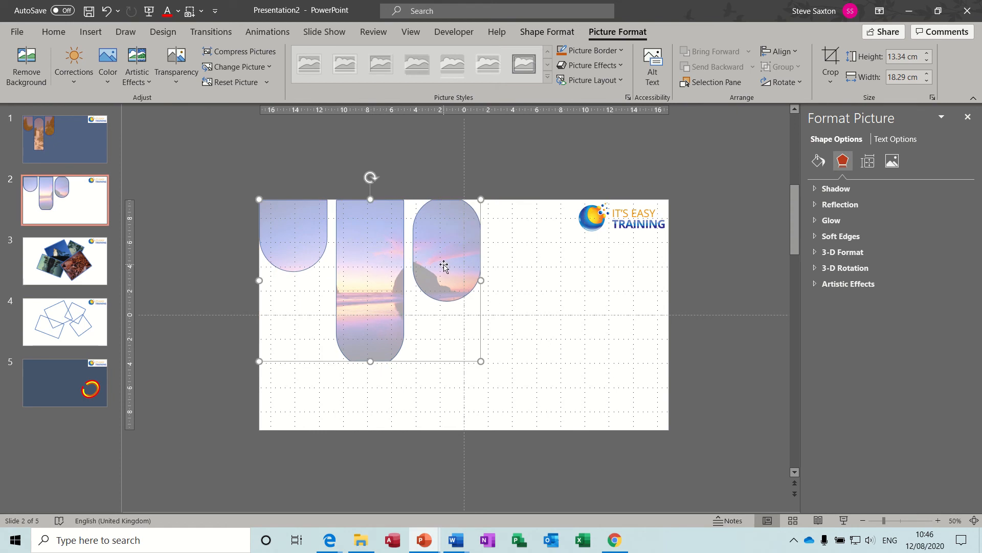
key(Delete)
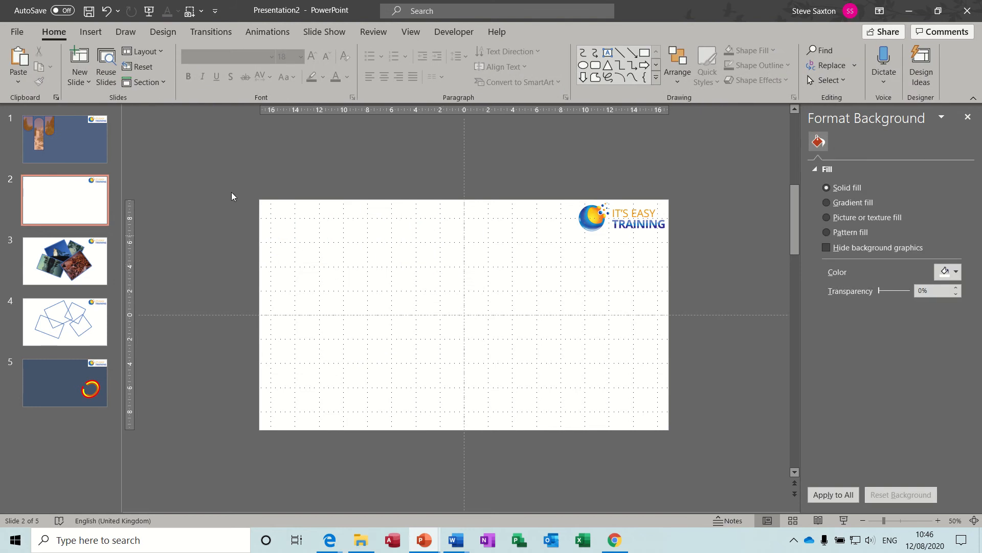
Duplicate the blank layout in the slide master and paste the picture-filled shape onto the duplicate.
click(410, 32)
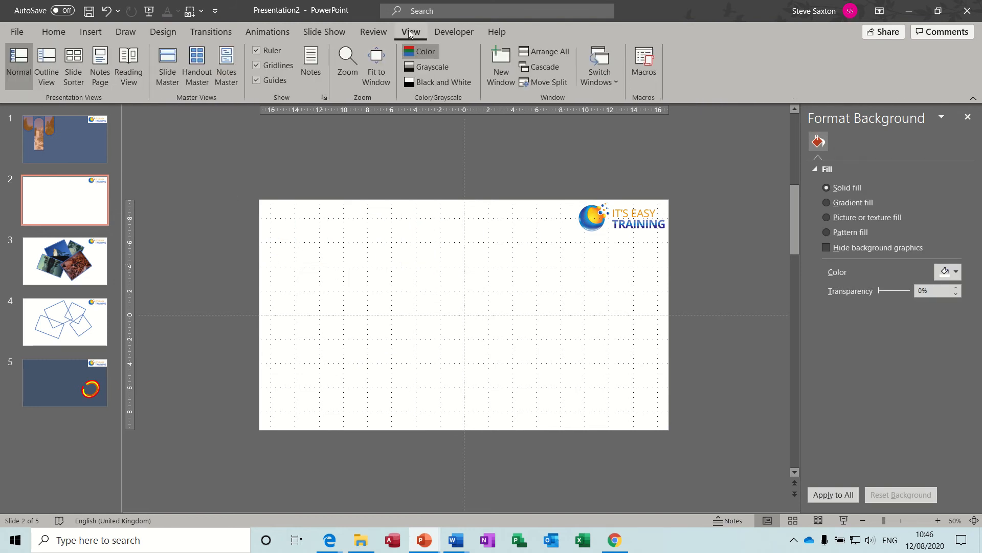
click(168, 66)
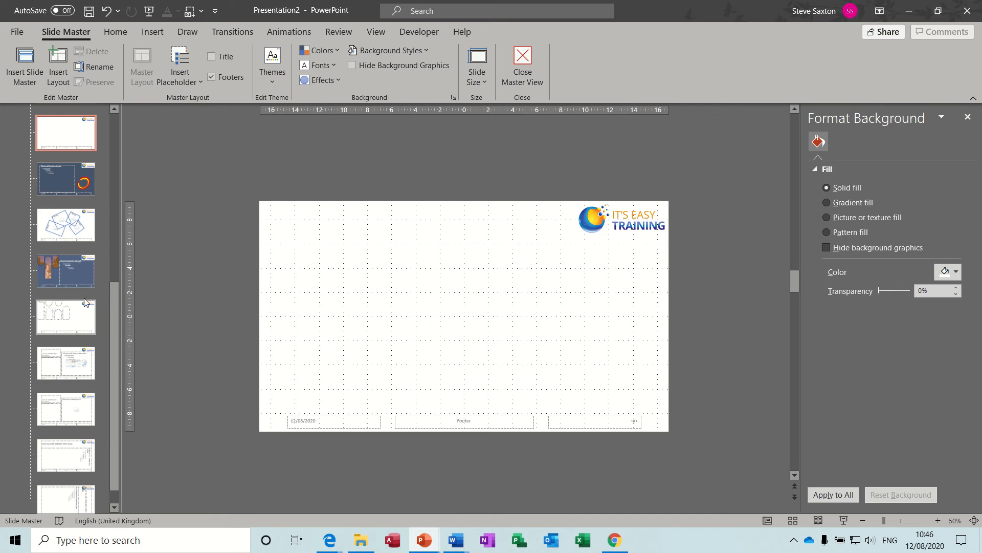
right_click(81, 139)
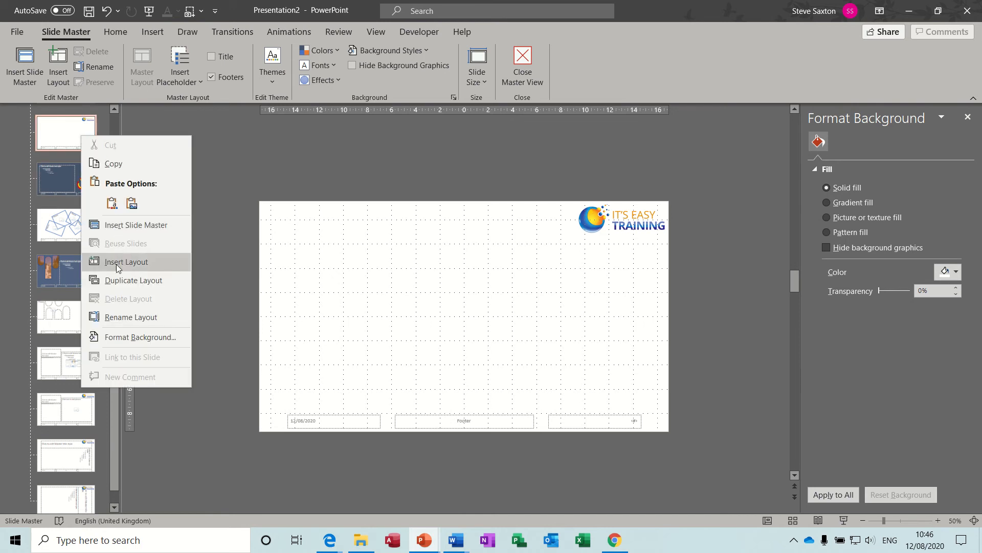
click(120, 283)
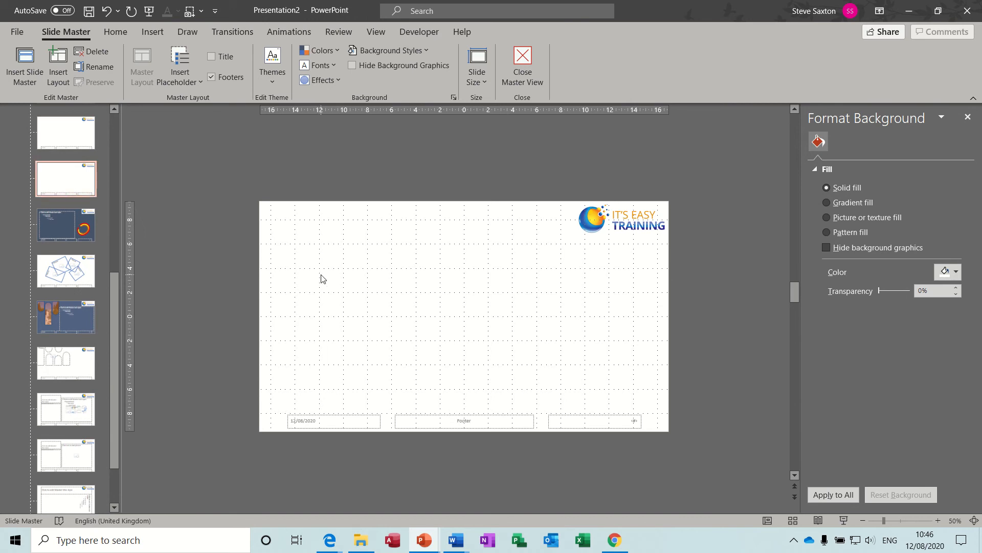
key(ctrl+v)
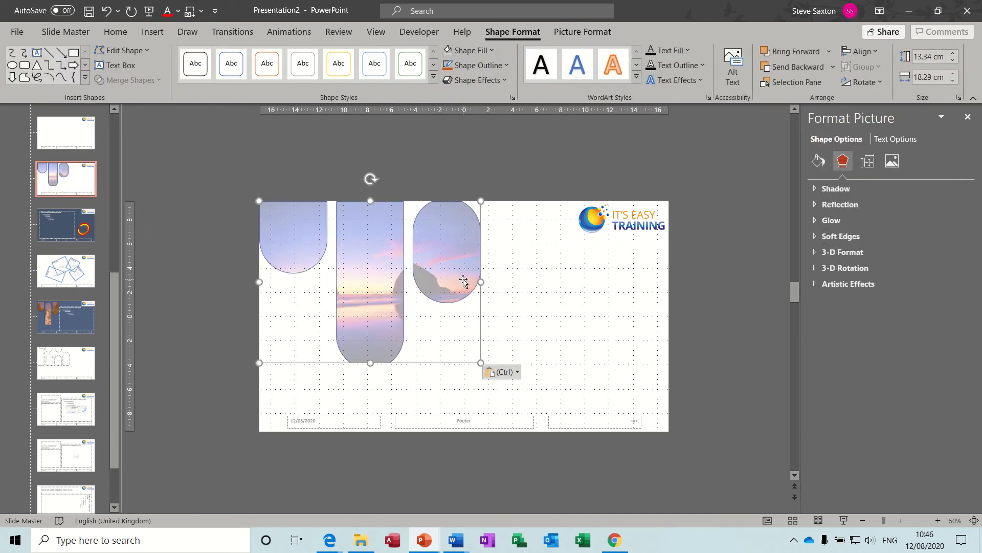
click(522, 292)
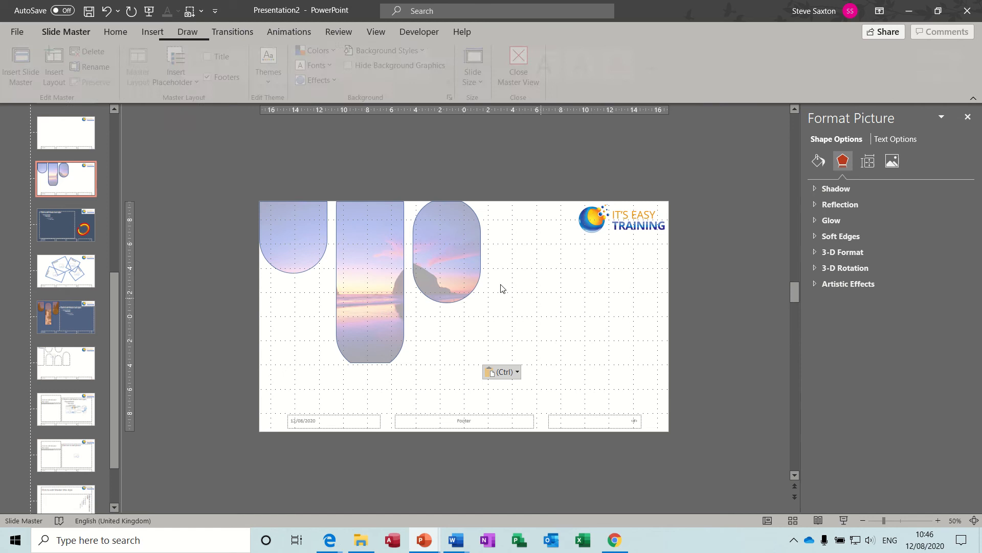
click(453, 262)
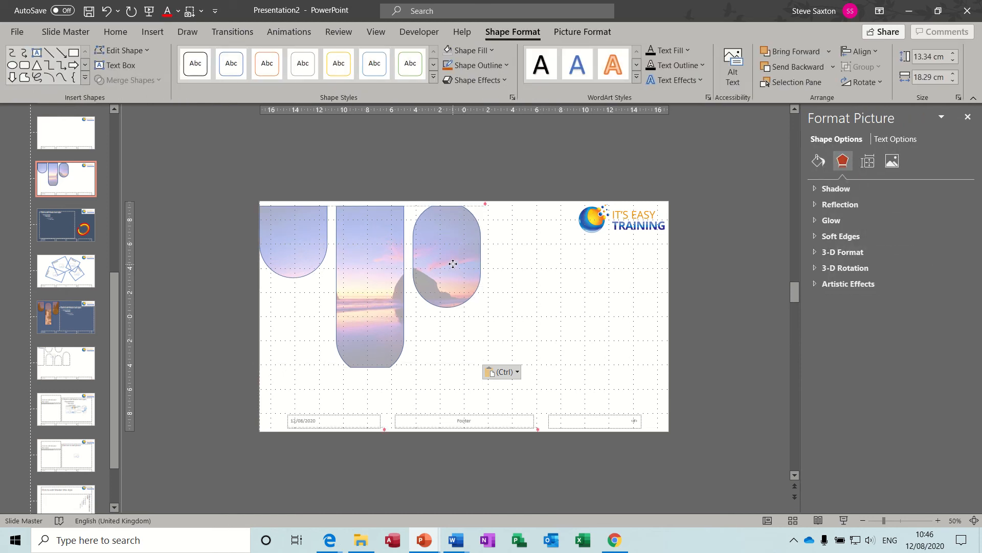
click(534, 268)
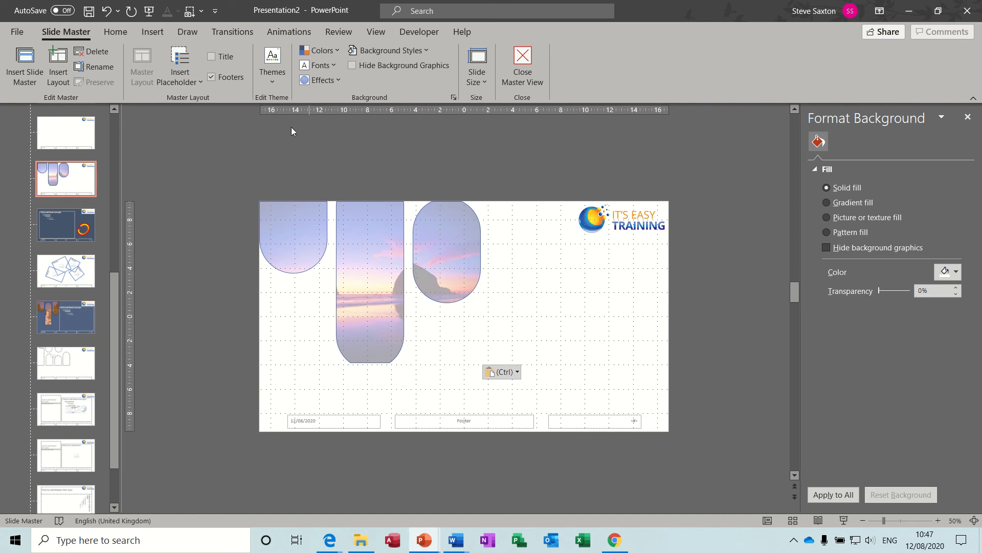
Insert a text placeholder about 13.34 cm by 13.34 cm beside the picture-filled shapes, below the logo.
click(200, 86)
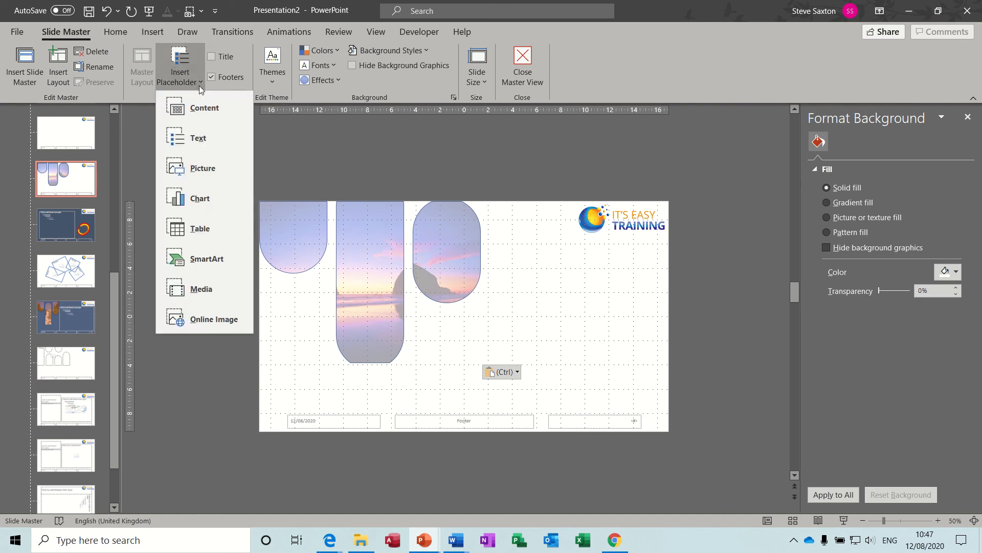
click(199, 139)
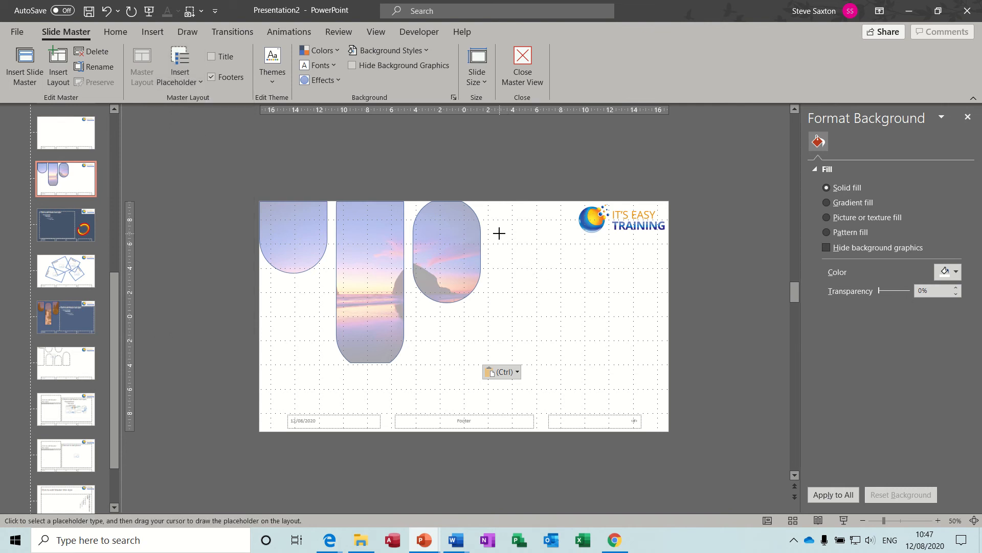
drag(499, 233, 660, 406)
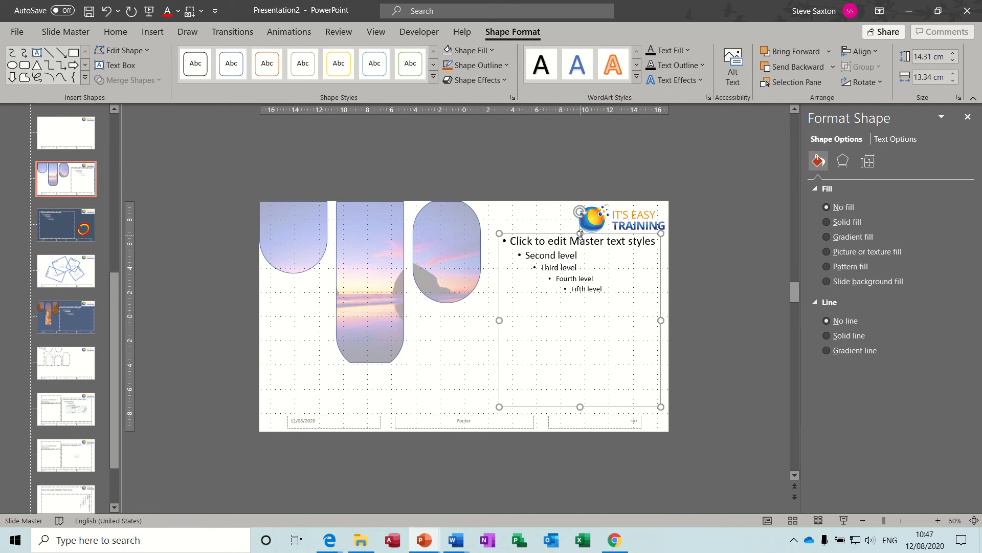
drag(580, 234, 580, 245)
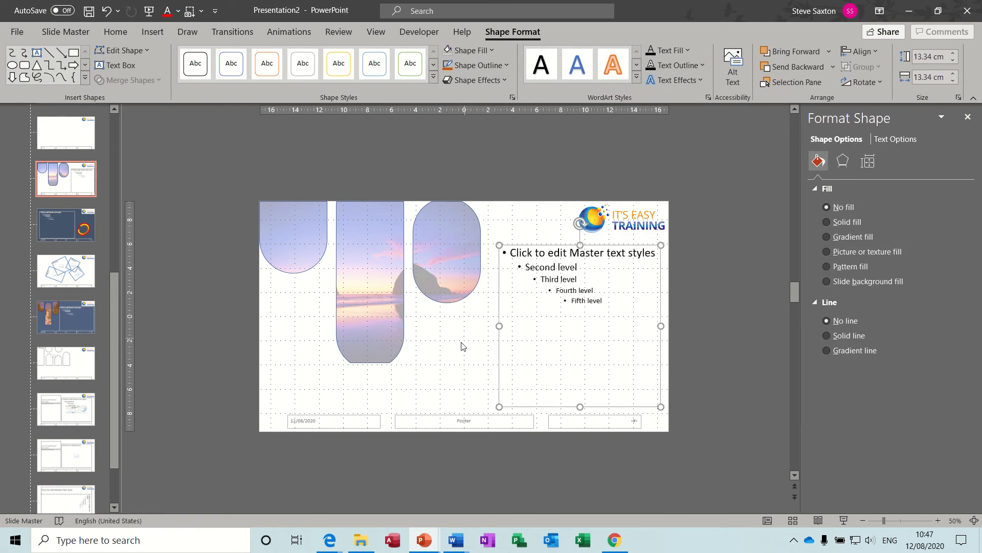
click(465, 368)
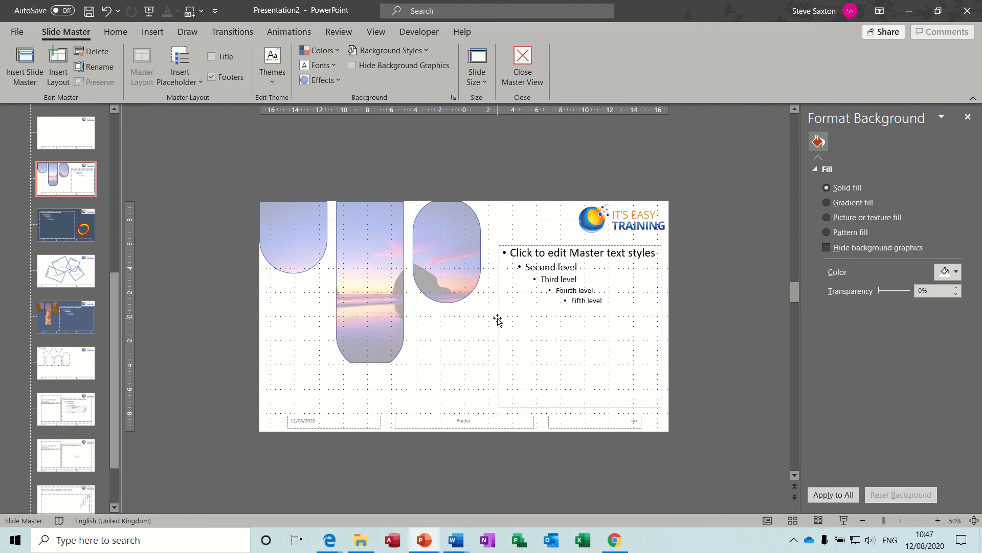
Close the slide master view and apply the 5_Blank layout to slide 2.
click(525, 65)
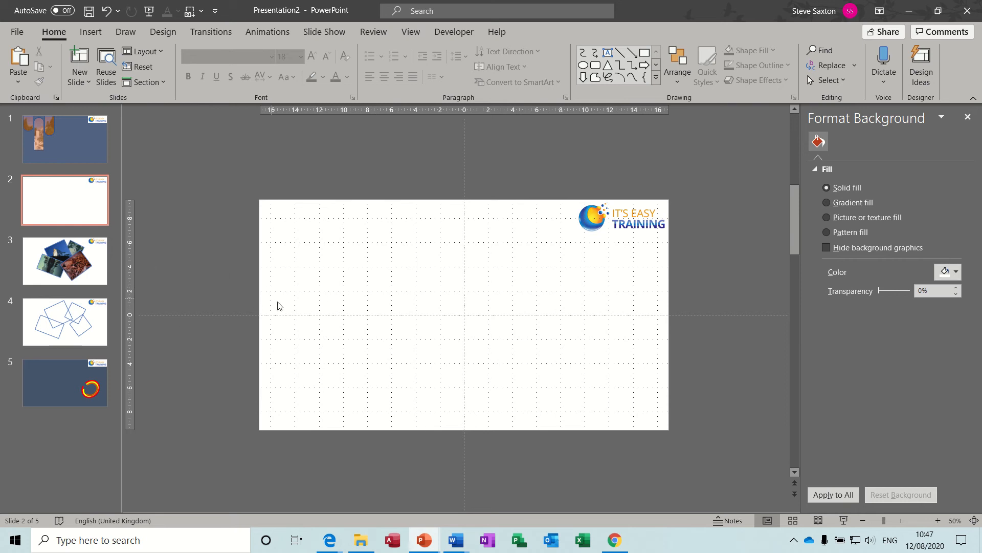
click(80, 207)
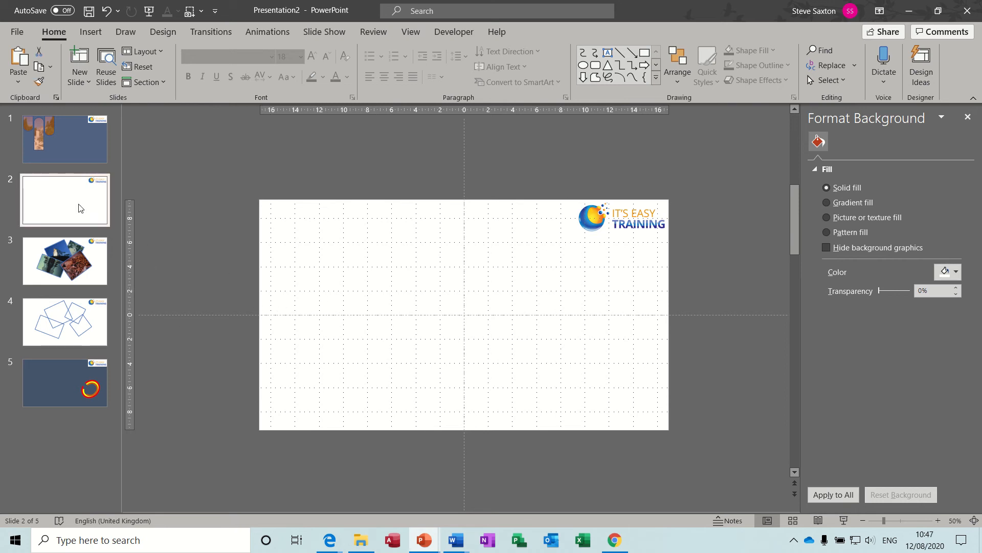
right_click(80, 208)
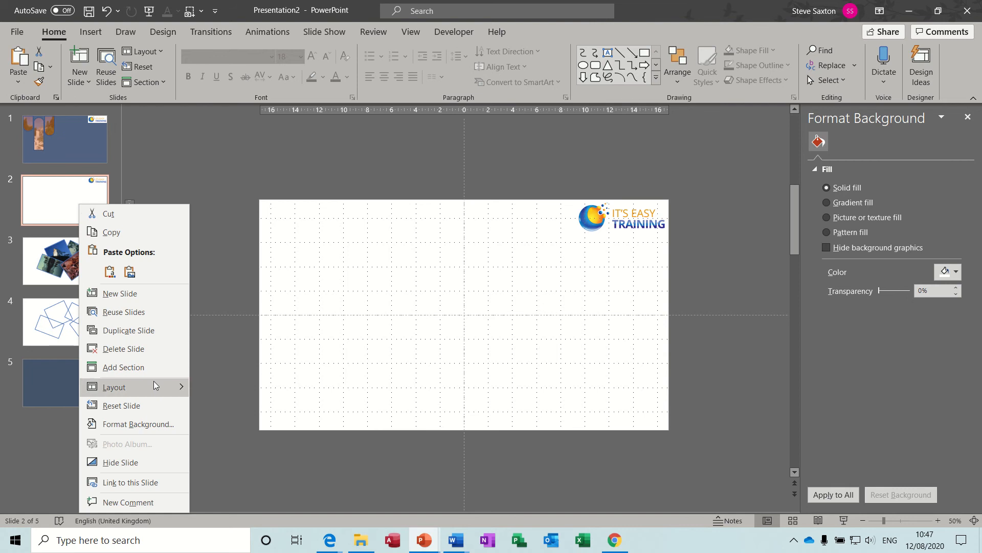
mouse_move(156, 392)
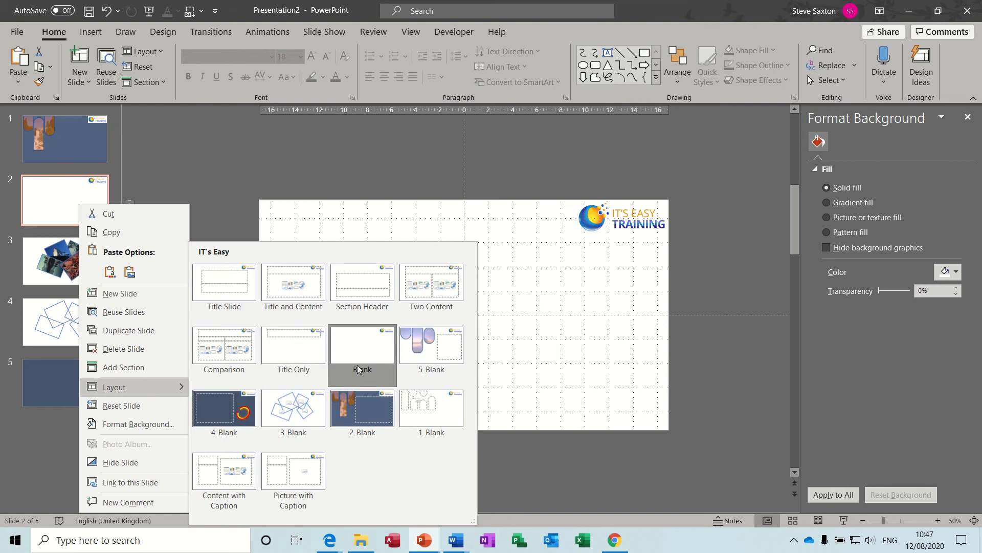
click(415, 362)
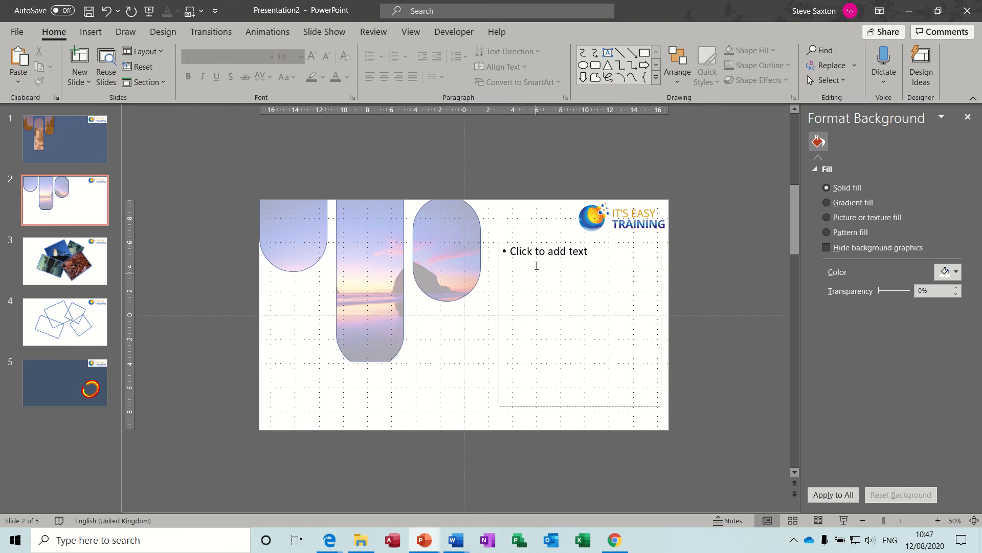
Fill slide 2's text placeholder with three dummy bullets: "Cbcjbcbjdchjdsf", "Dsfsdfdsf" and "dsfdsfds".
click(533, 255)
text(cbcjbcbjdchjdsf)
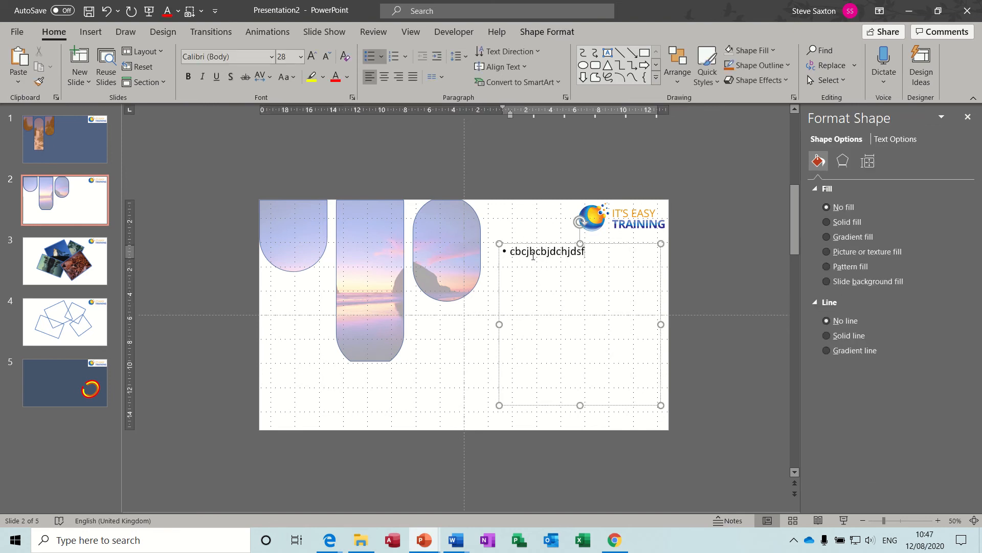
key(Return)
text(dsfsdfdsf)
key(Return)
text(dsfdsfds)
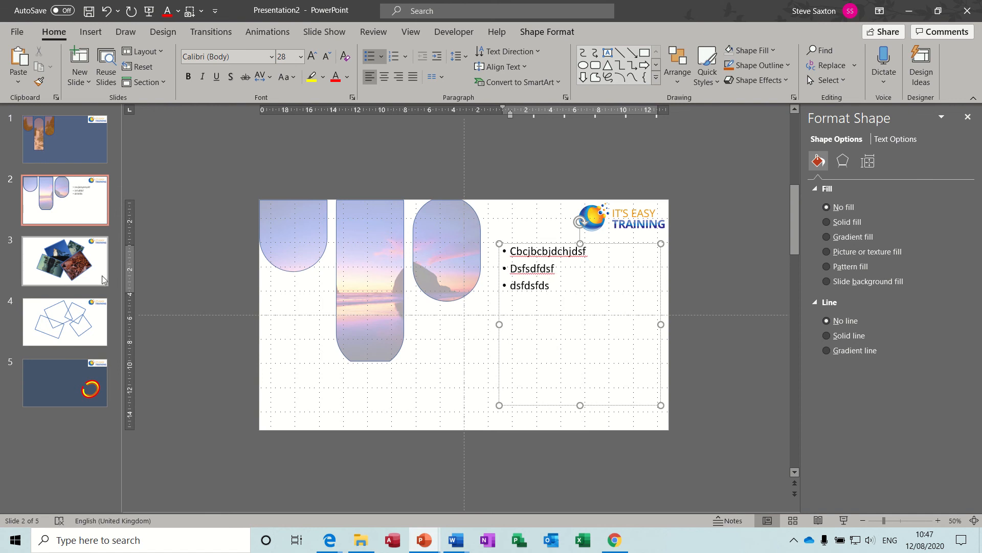
View slides 3 and 4, then reopen the slide master and duplicate the Blank layout.
click(96, 240)
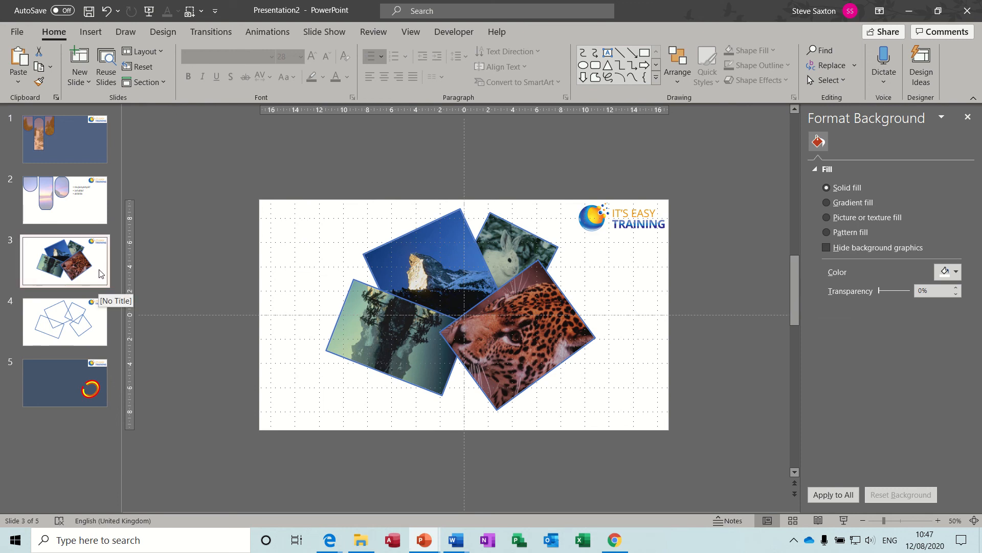
click(76, 317)
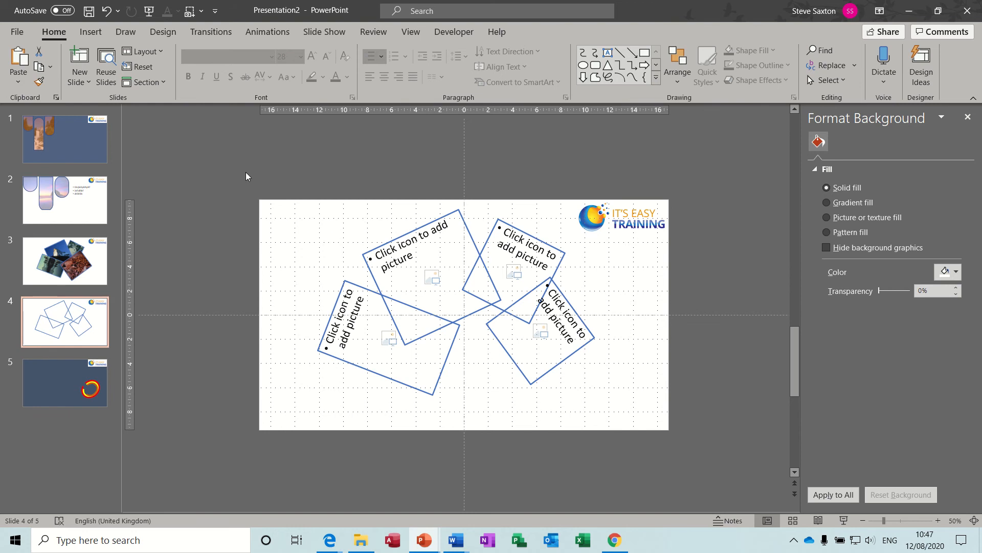
click(409, 34)
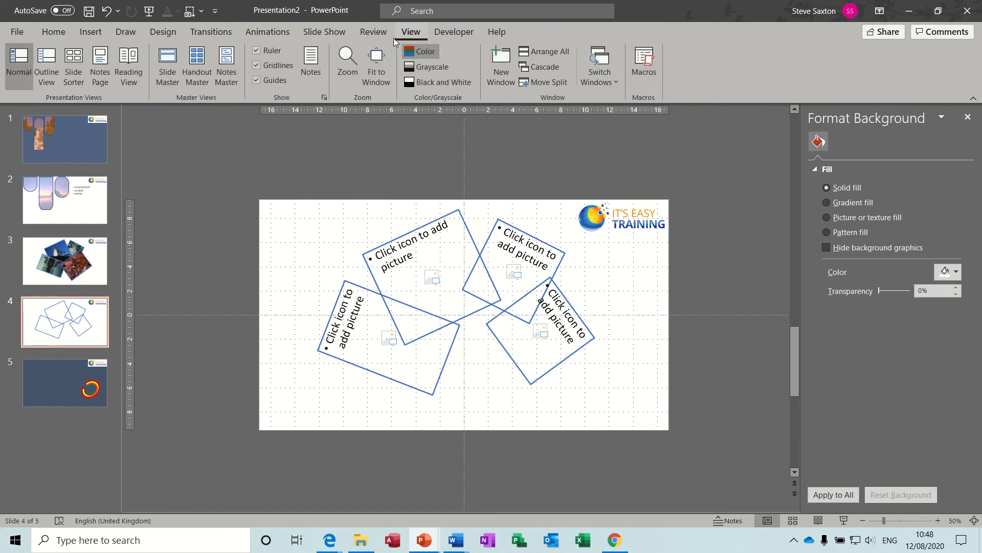
click(169, 65)
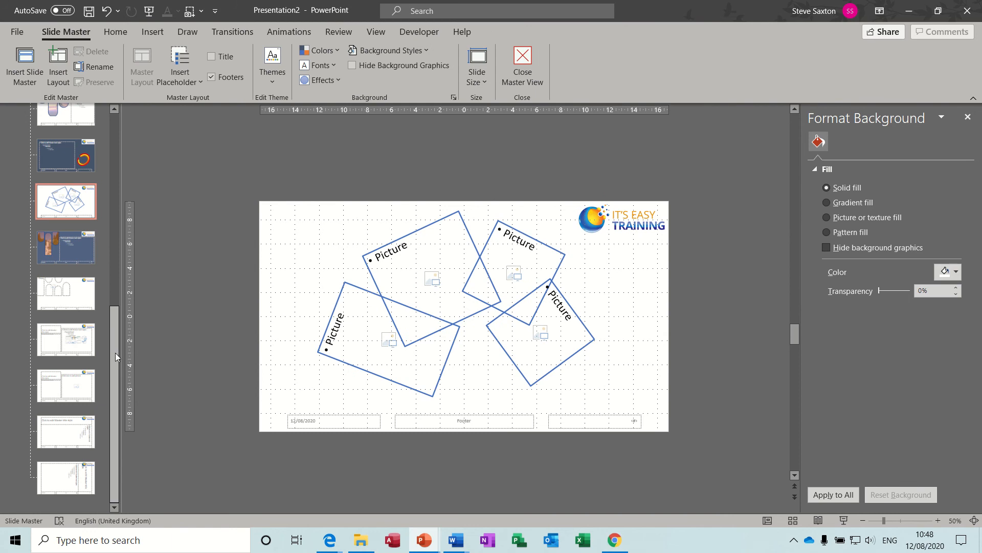
drag(113, 355, 114, 267)
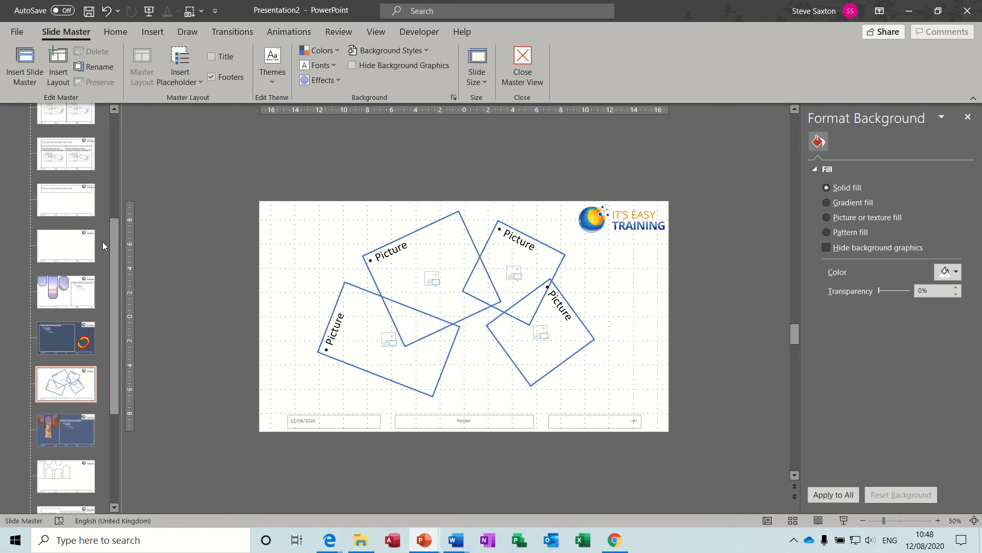
click(80, 250)
right_click(81, 247)
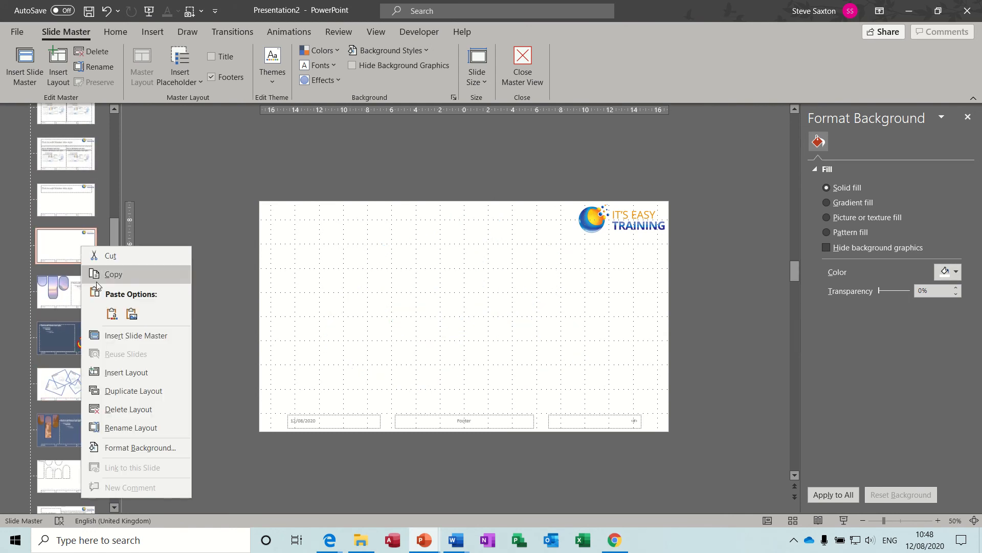
click(133, 391)
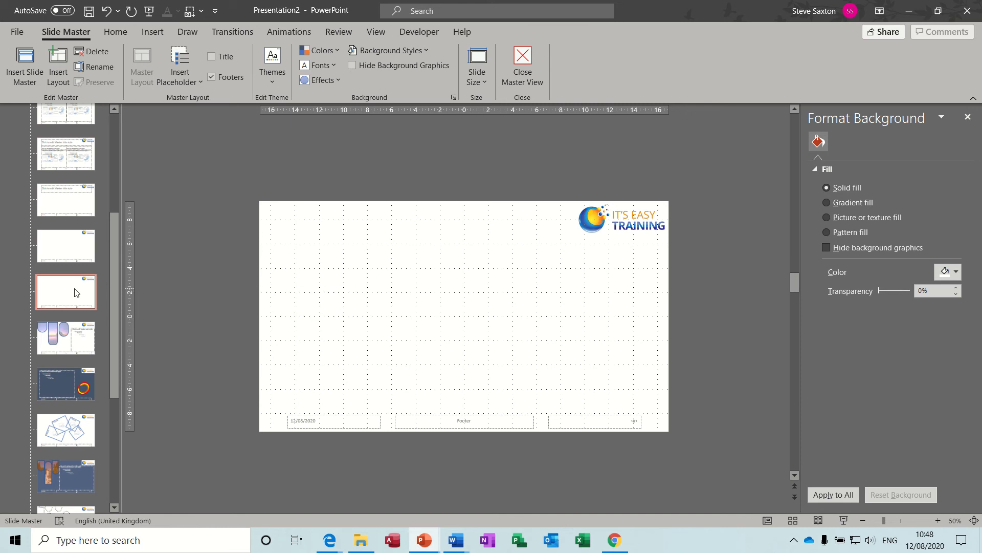
Insert a picture placeholder about 8.68 cm high and 8.26 cm wide on the left of the new layout and tilt it counterclockwise.
click(195, 79)
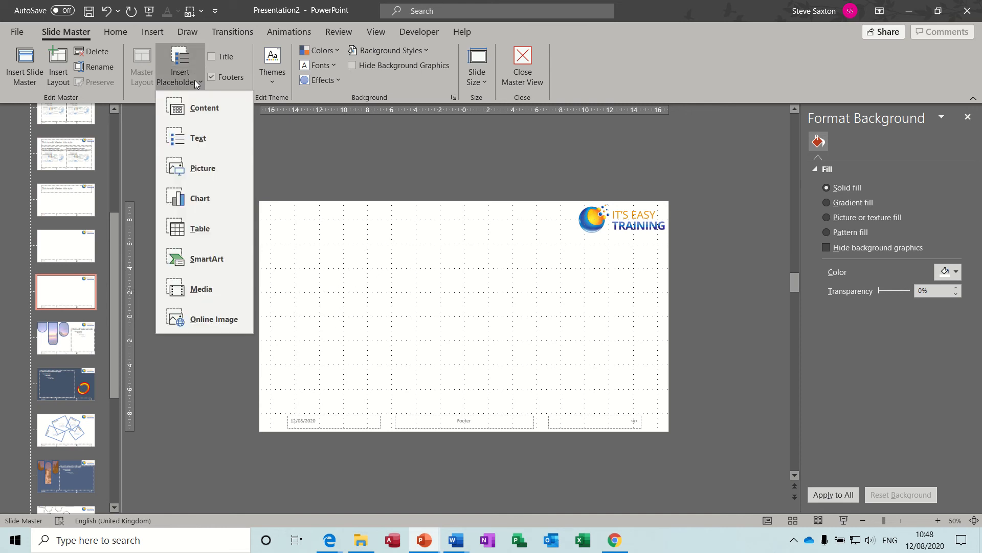
click(217, 168)
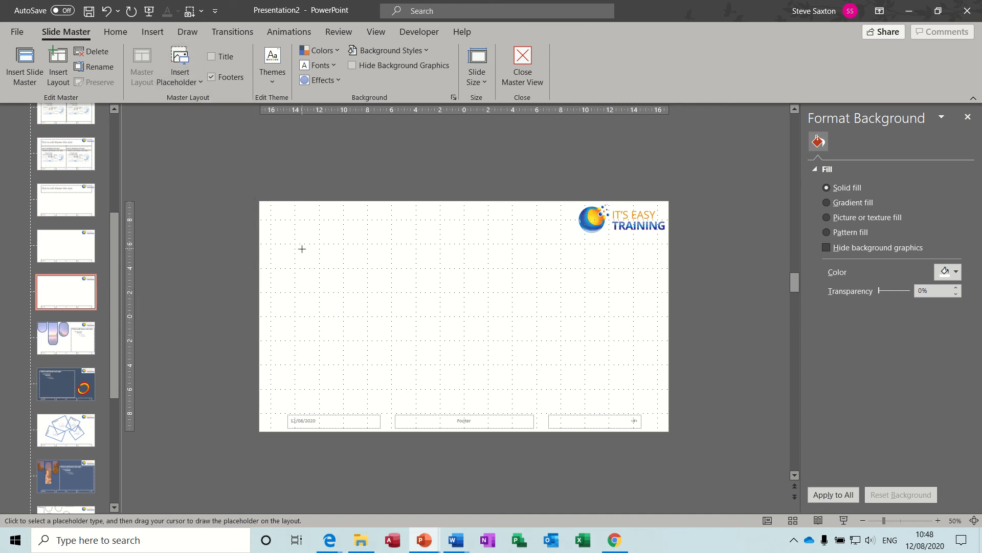
drag(303, 248, 403, 354)
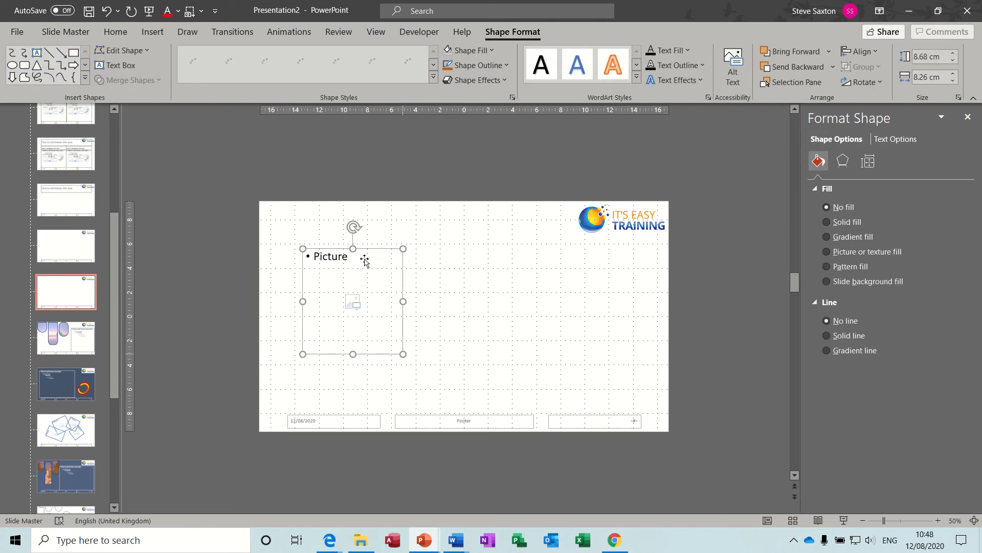
drag(356, 227, 317, 234)
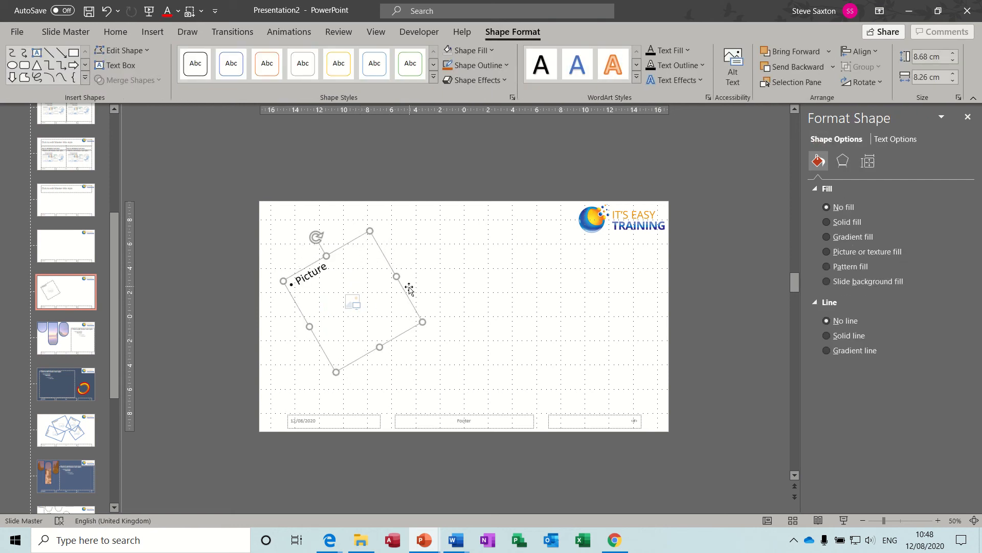
Add two copies of the picture placeholder in a row to its right, the first upright and the second tilted clockwise.
drag(406, 292, 481, 284)
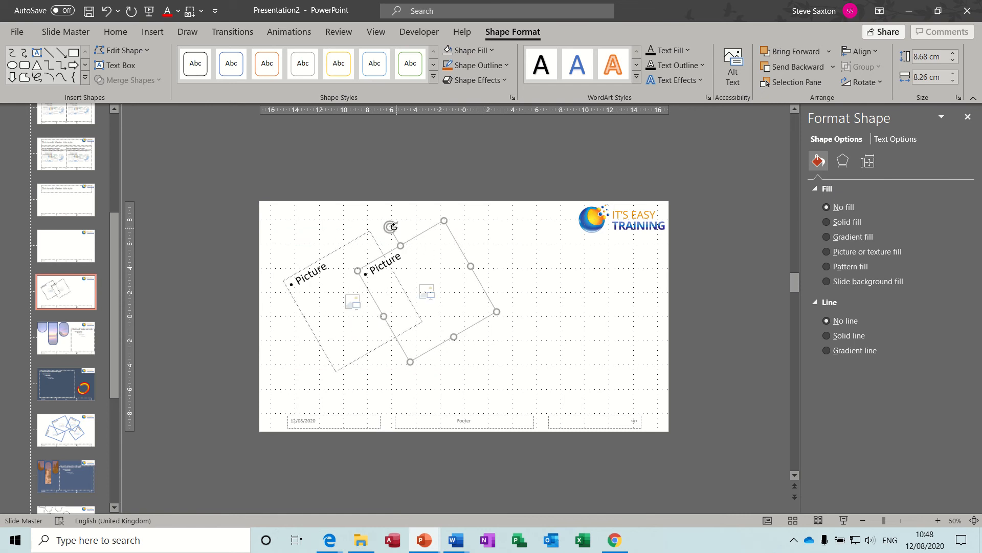
drag(391, 224, 427, 213)
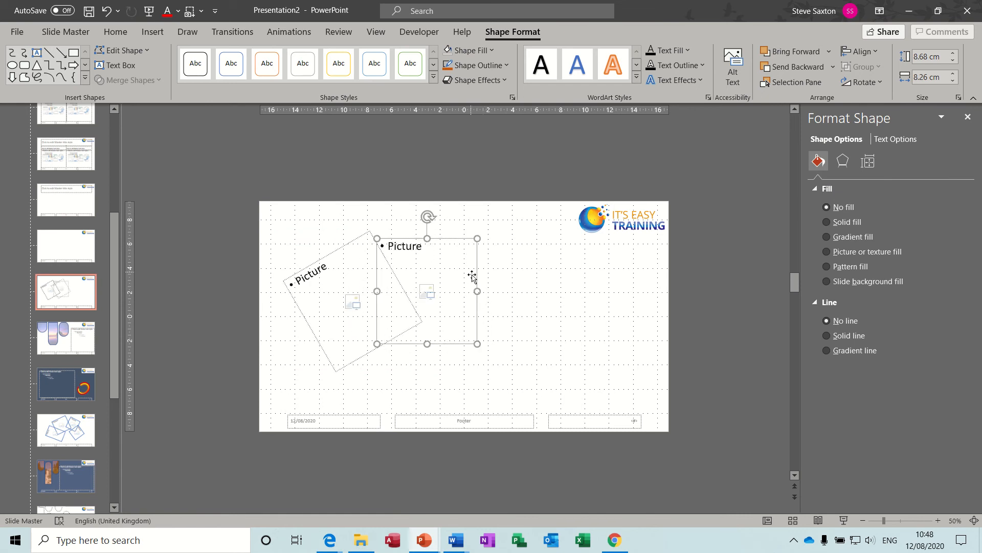
drag(472, 275, 568, 281)
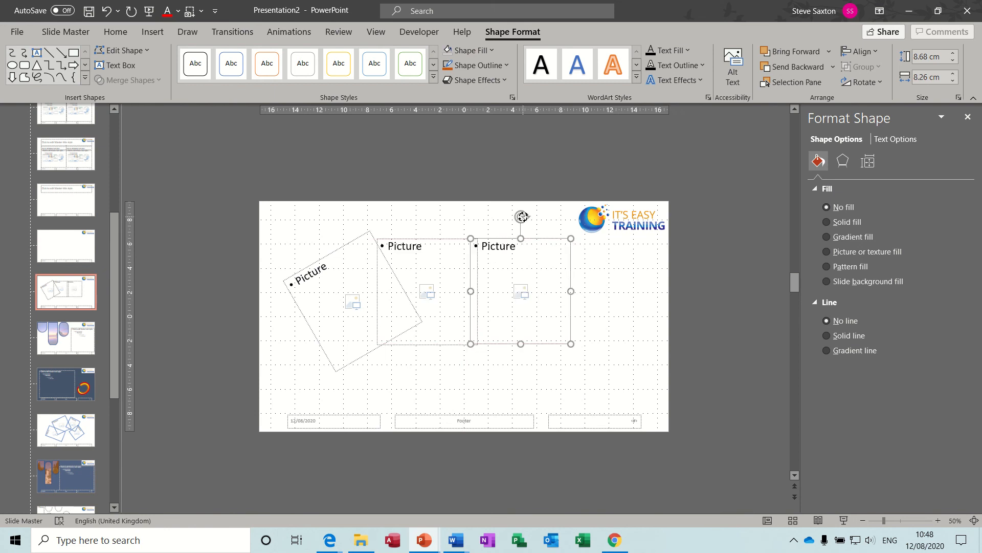
drag(523, 216, 546, 219)
Add a fourth picture placeholder near the slide's right edge, tilted further clockwise, and reduce the third placeholder's tilt.
drag(579, 296, 635, 331)
drag(620, 259, 643, 270)
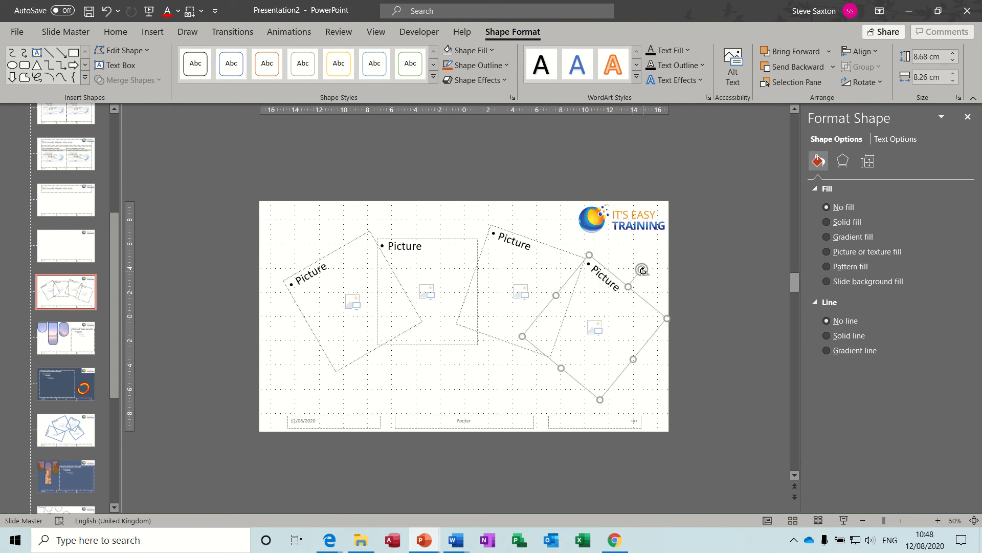
click(527, 240)
mouse_move(548, 220)
mouse_down()
mouse_move(532, 220)
mouse_move(550, 234)
mouse_up()
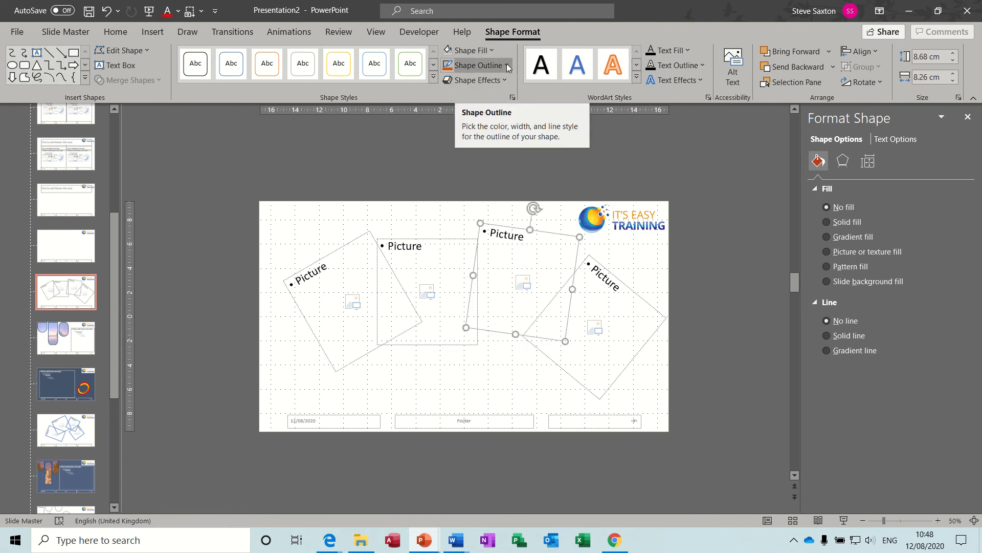
Give the third picture placeholder a 1½ pt outline in the standard orange colour.
click(507, 65)
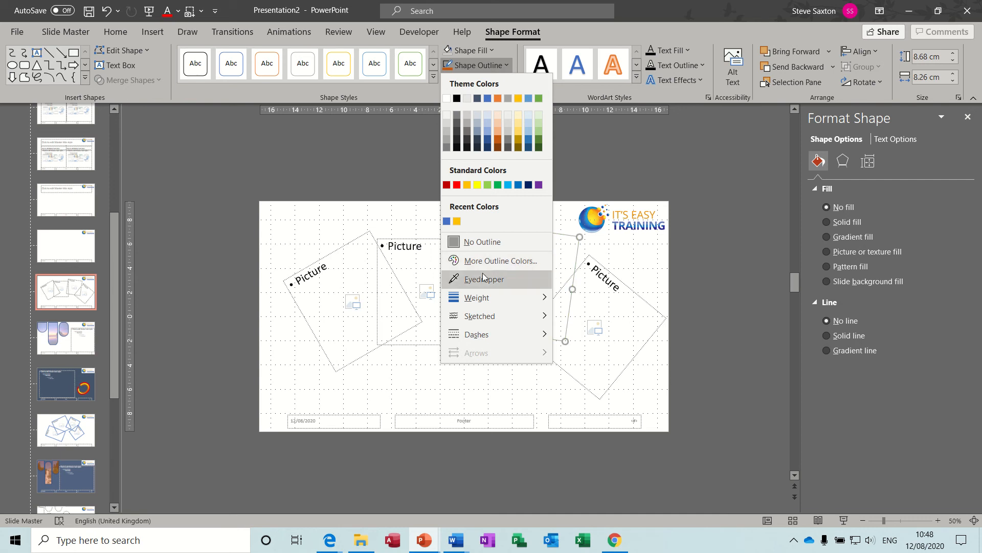
mouse_move(486, 297)
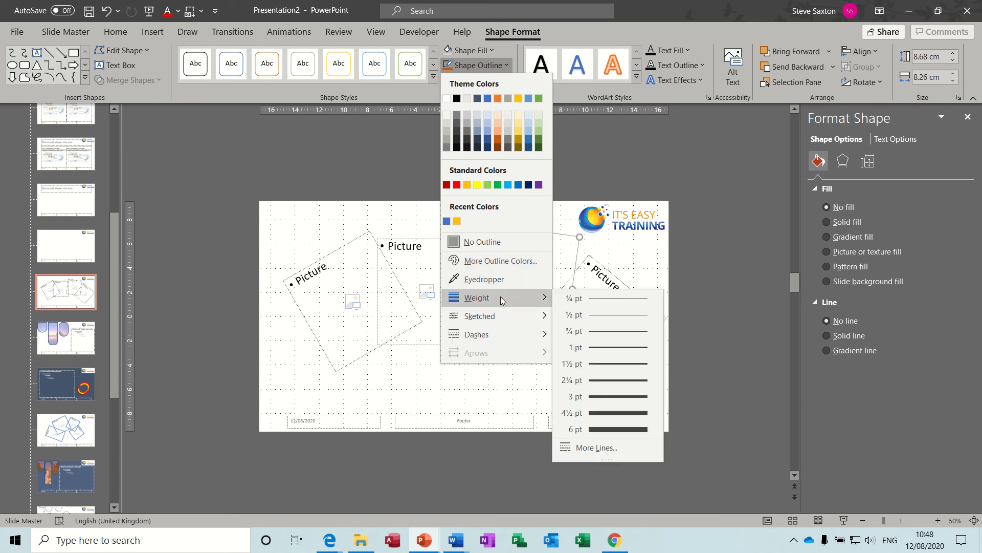
click(598, 365)
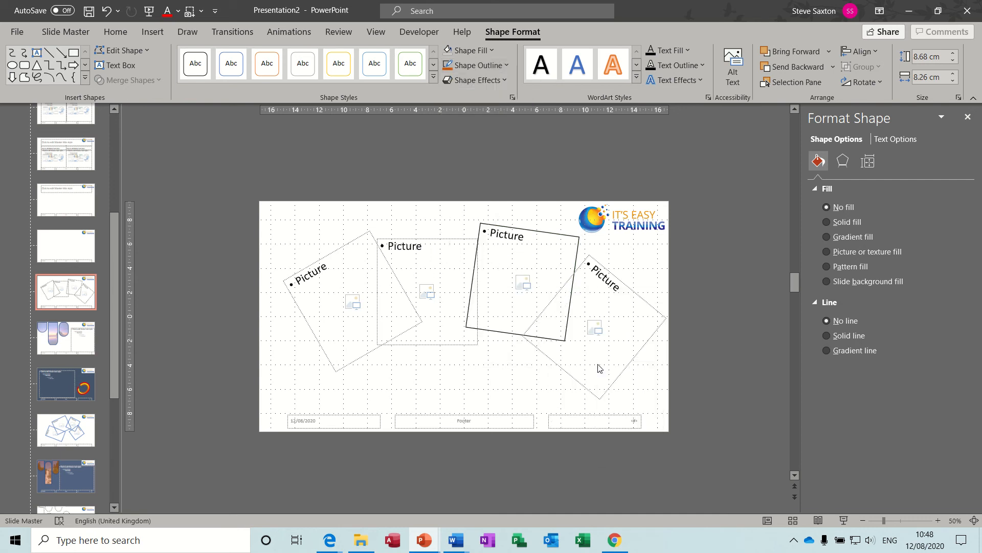
click(507, 65)
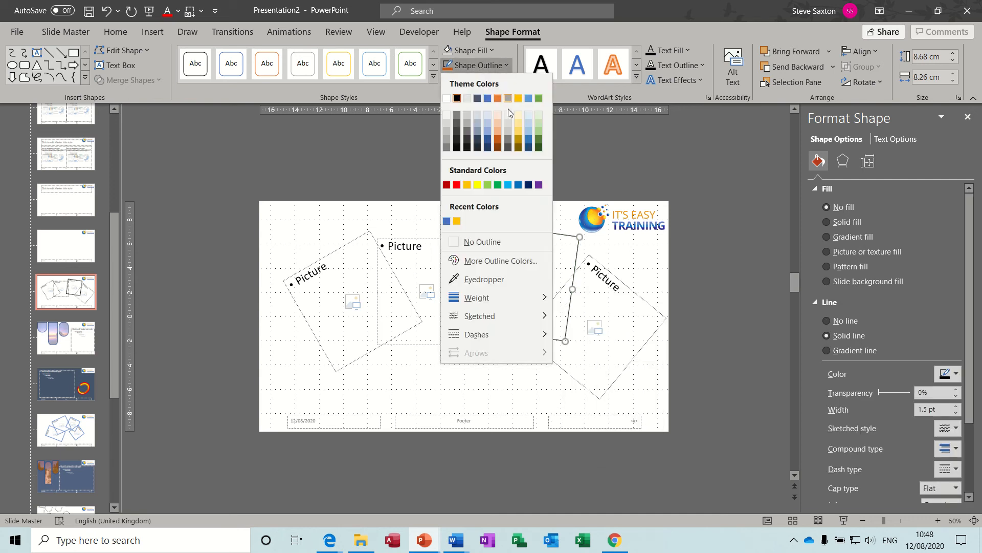
click(468, 185)
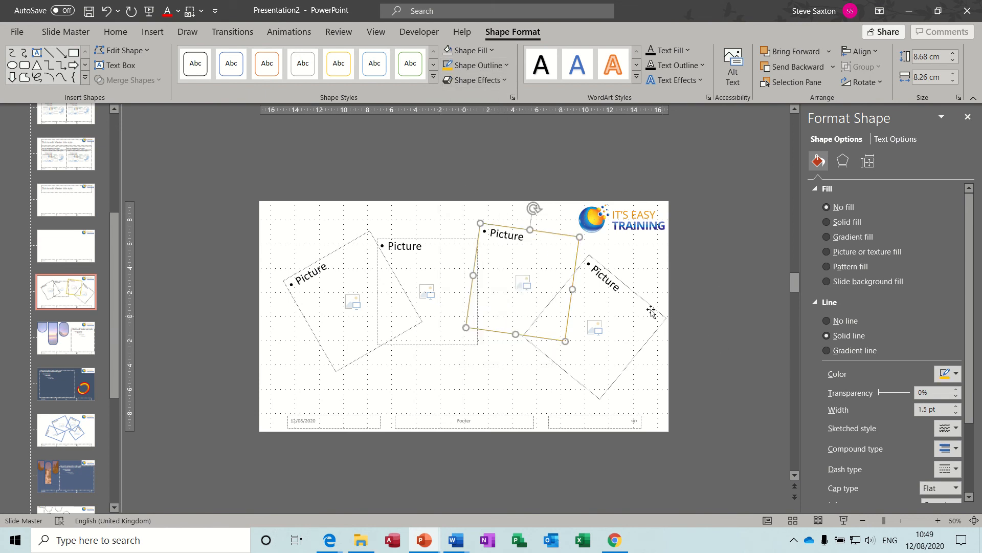
Give the fourth picture placeholder near the right edge a 6 pt dark orange outline.
click(610, 294)
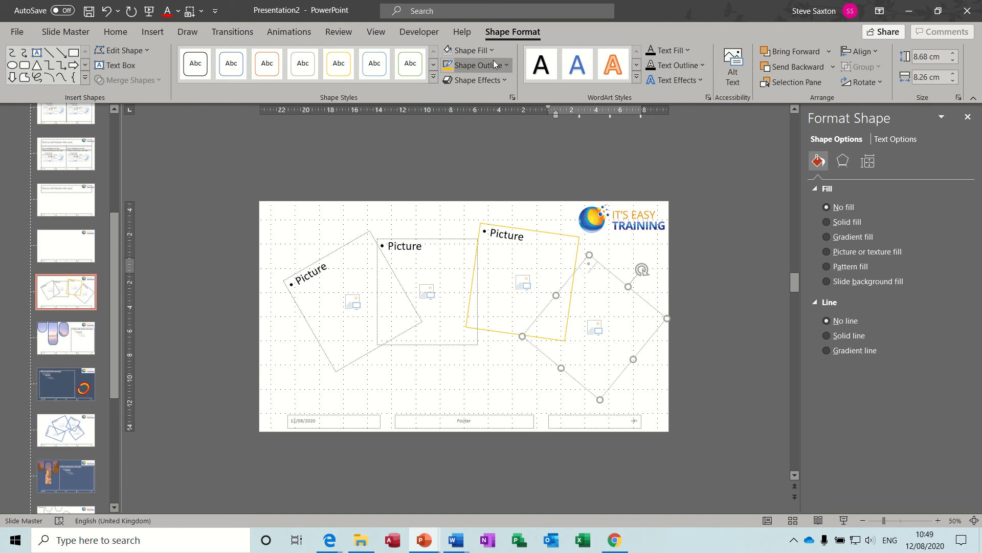
click(506, 65)
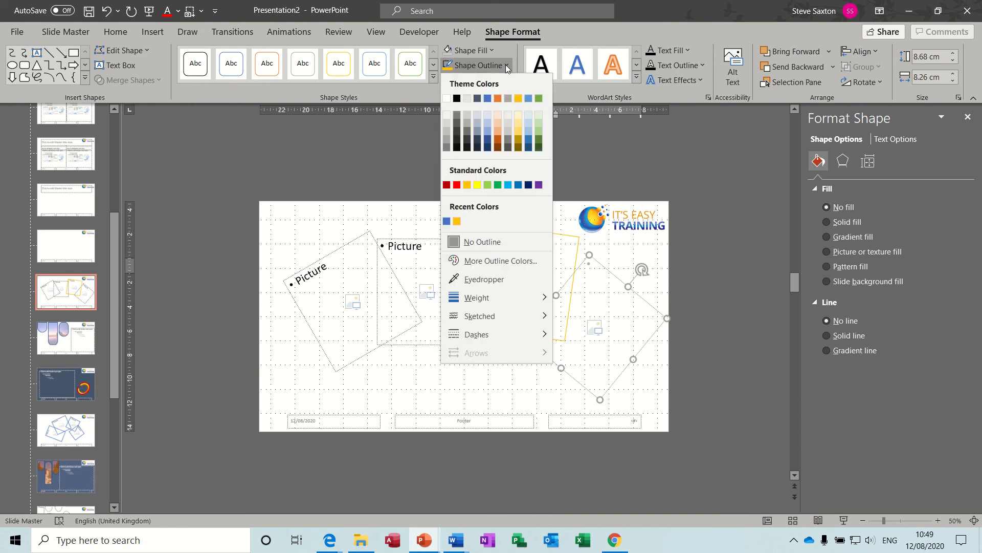
click(497, 137)
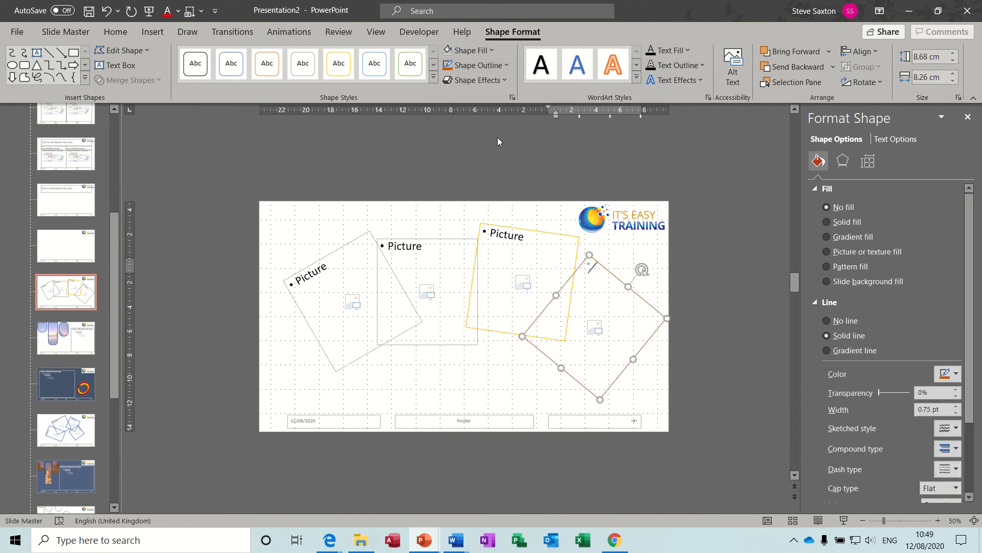
click(506, 65)
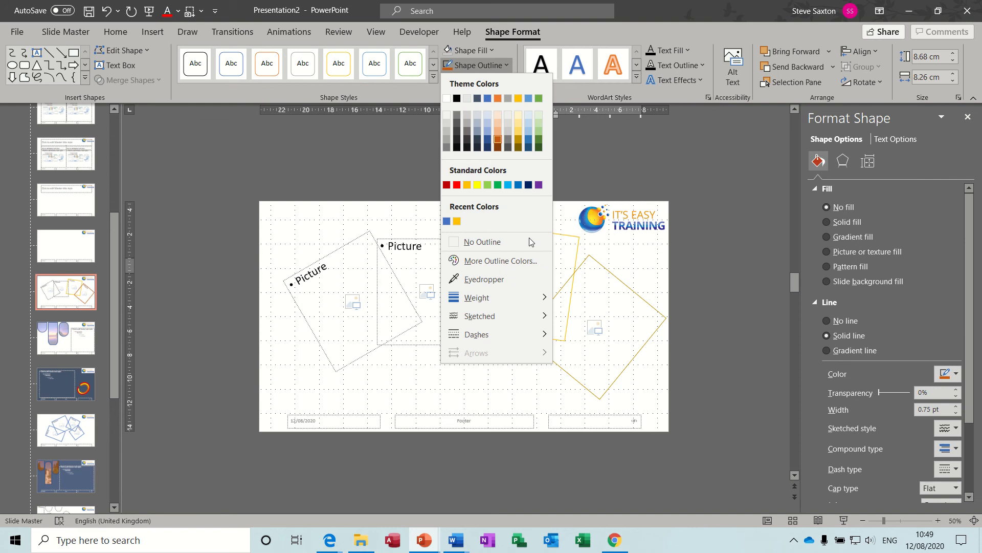
mouse_move(535, 298)
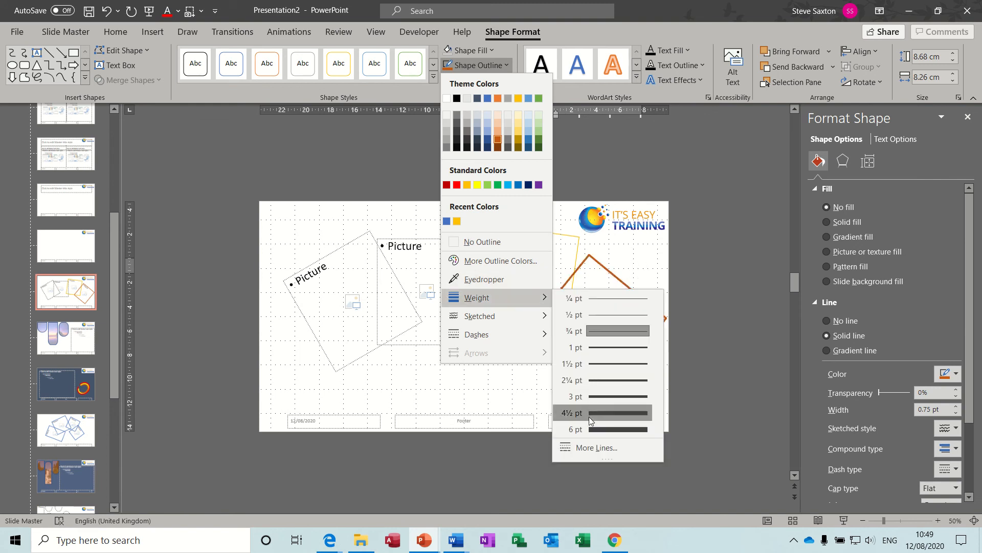
click(590, 428)
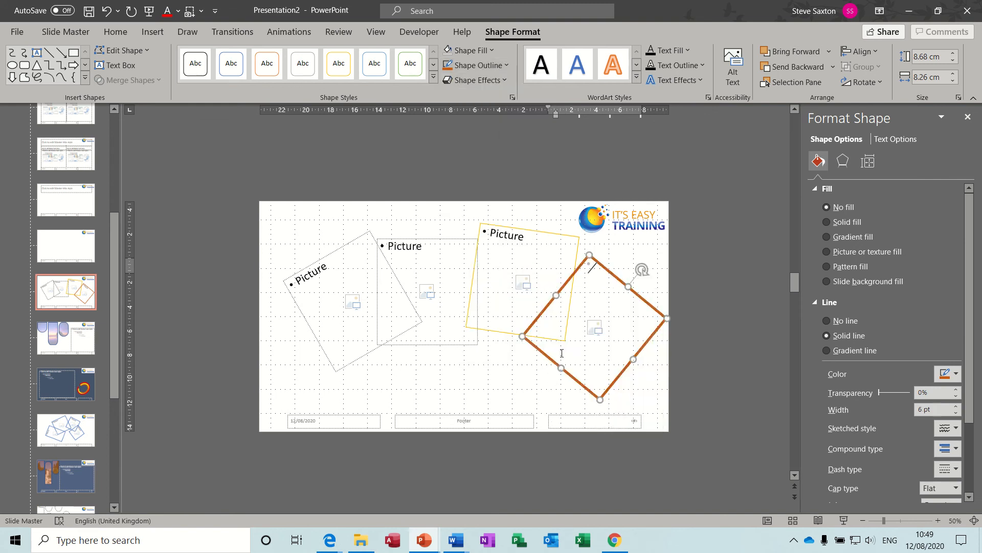
click(471, 384)
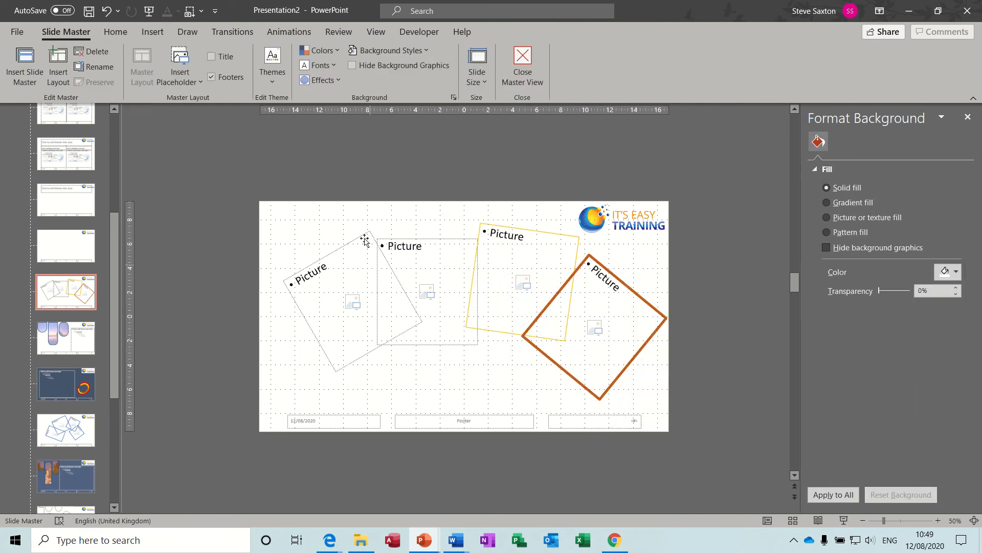
Close the master view, duplicate slide 5 and apply the 6_Blank layout to the copy.
click(520, 60)
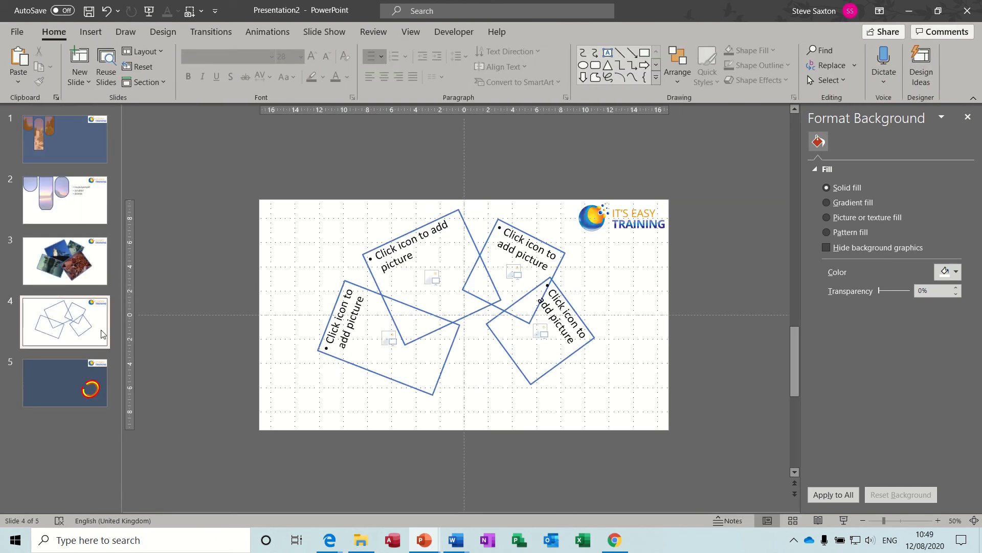
click(71, 393)
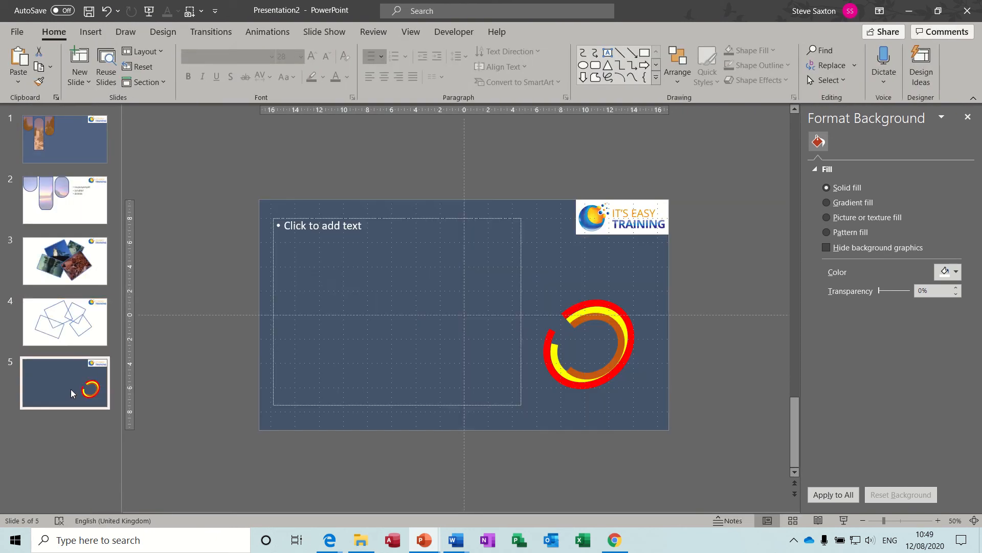
key(ctrl+d)
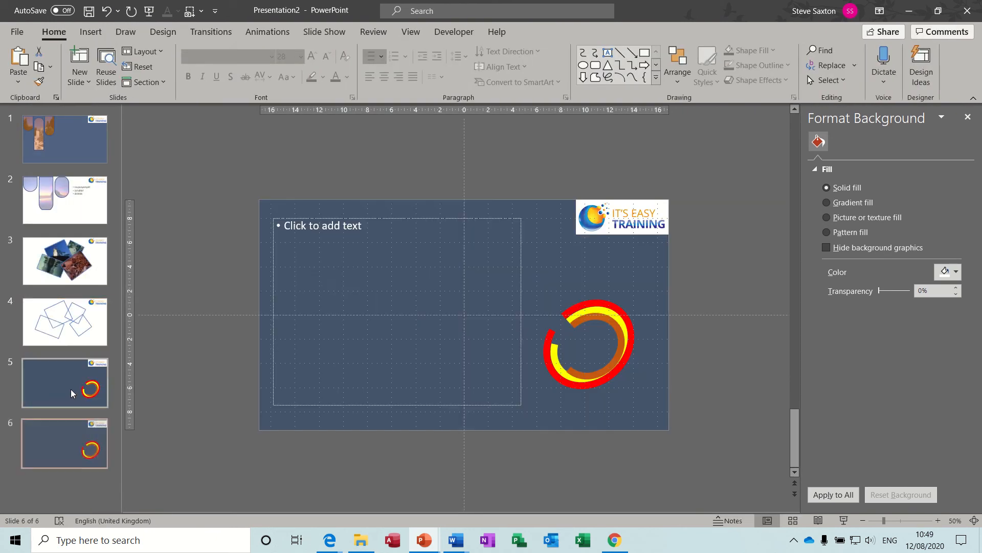
right_click(65, 432)
mouse_move(117, 311)
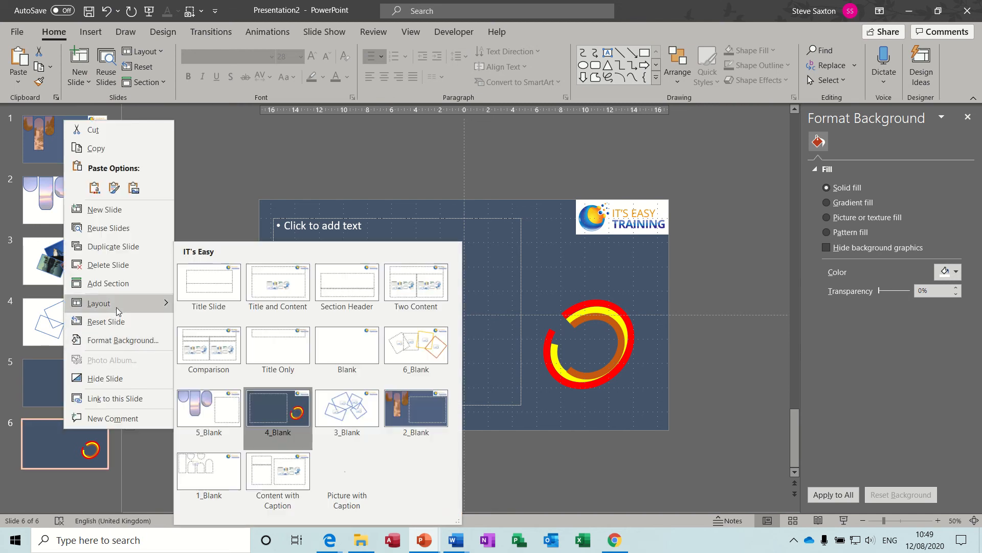
click(399, 359)
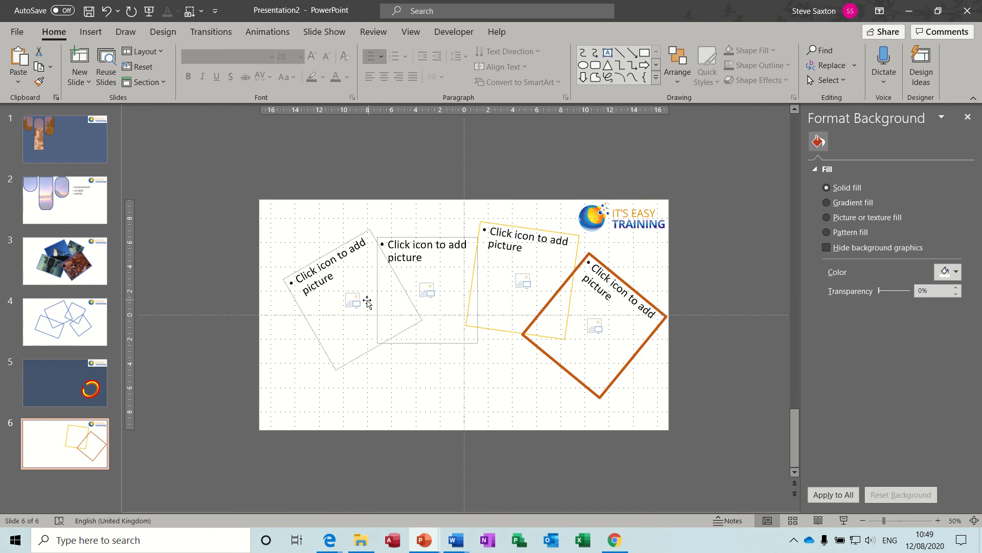
Fill slide 6's four placeholders, left to right, with the MTN, RABBIT, GOAT and CRANE pictures, and move the mountain picture slightly left.
click(353, 300)
key(Escape)
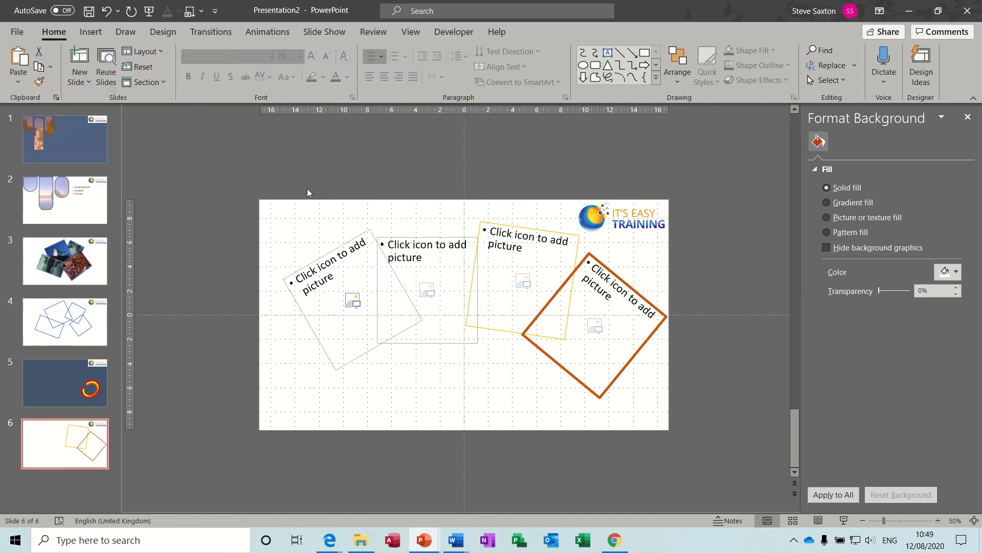
click(429, 291)
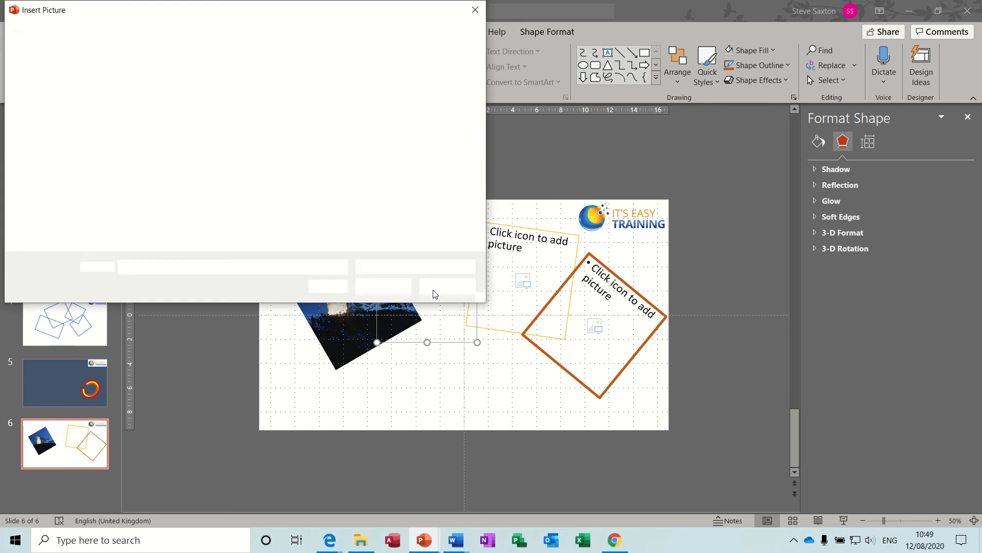
double_click(443, 193)
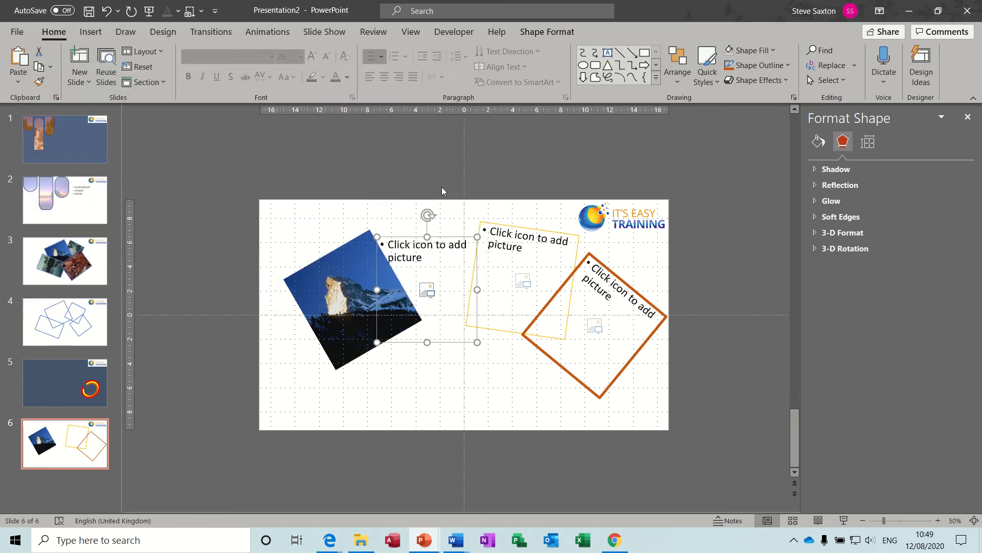
click(525, 285)
double_click(436, 103)
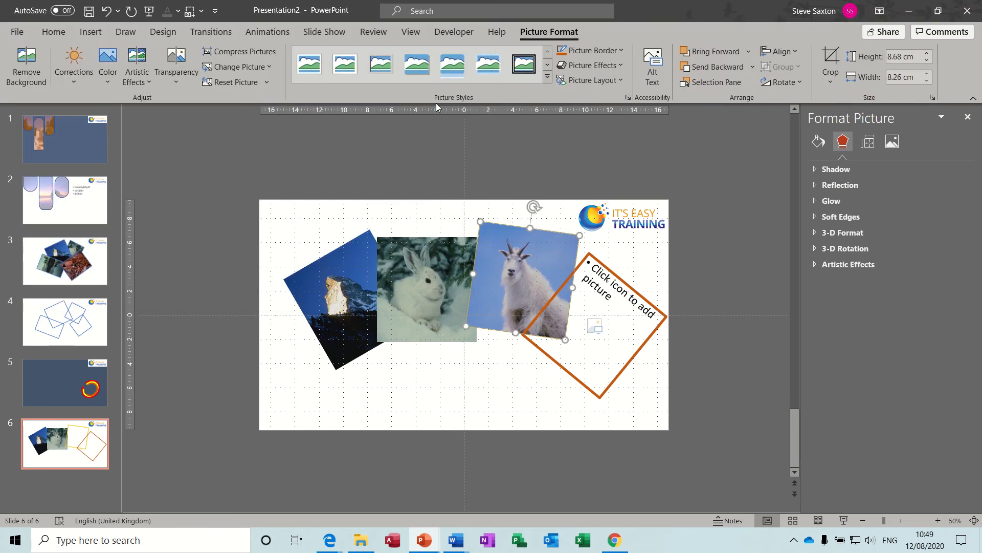
click(597, 328)
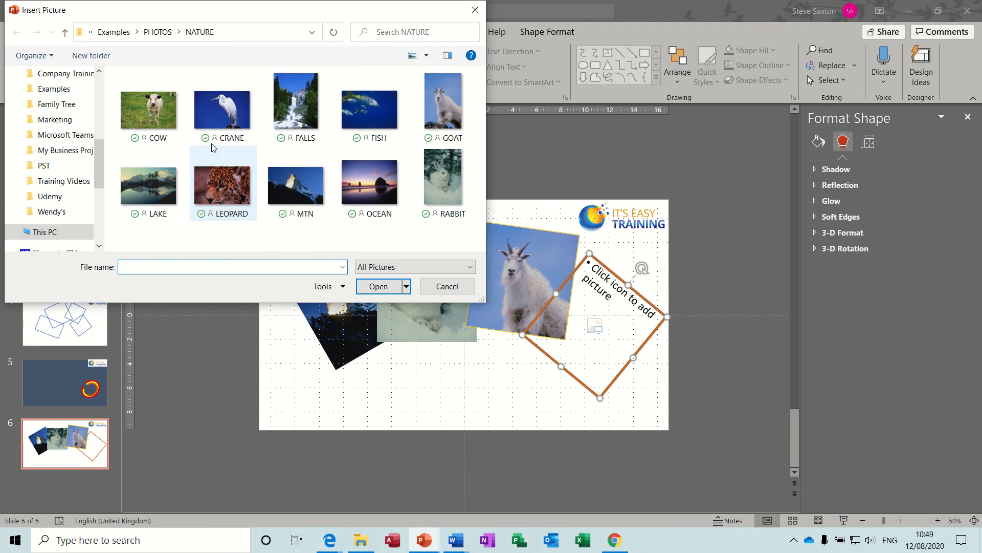
click(208, 114)
click(360, 284)
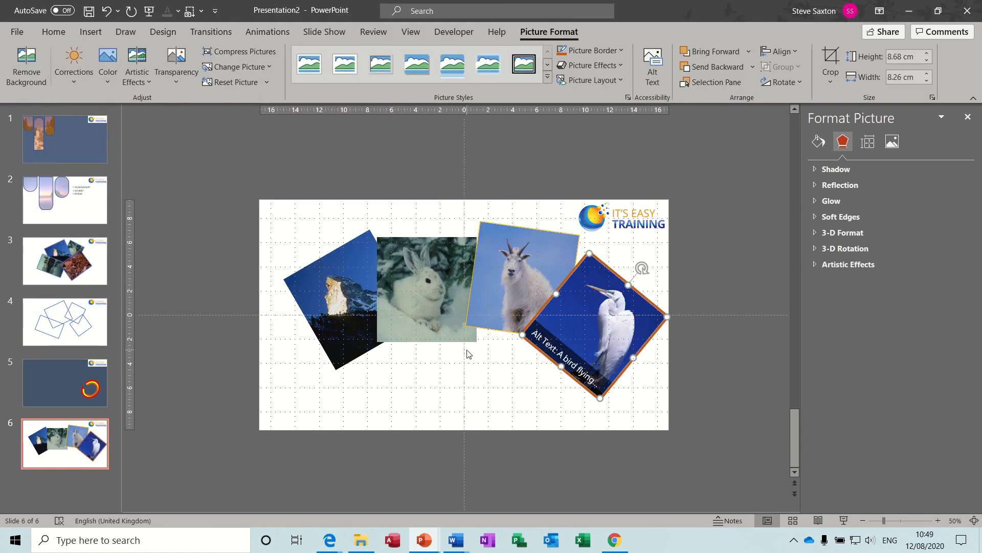
drag(342, 277, 329, 281)
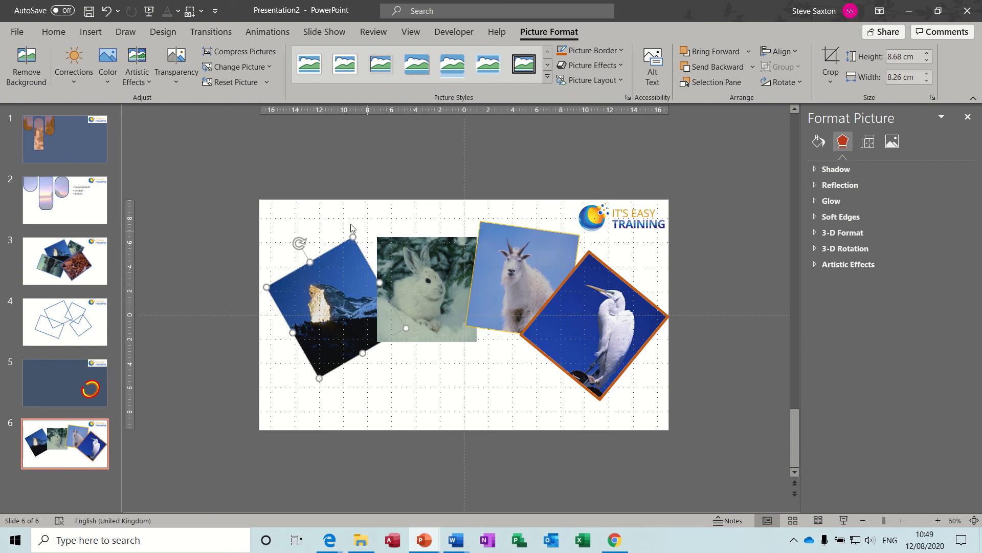
Move the bulleted text placeholder on slide 2 slightly lower.
click(108, 204)
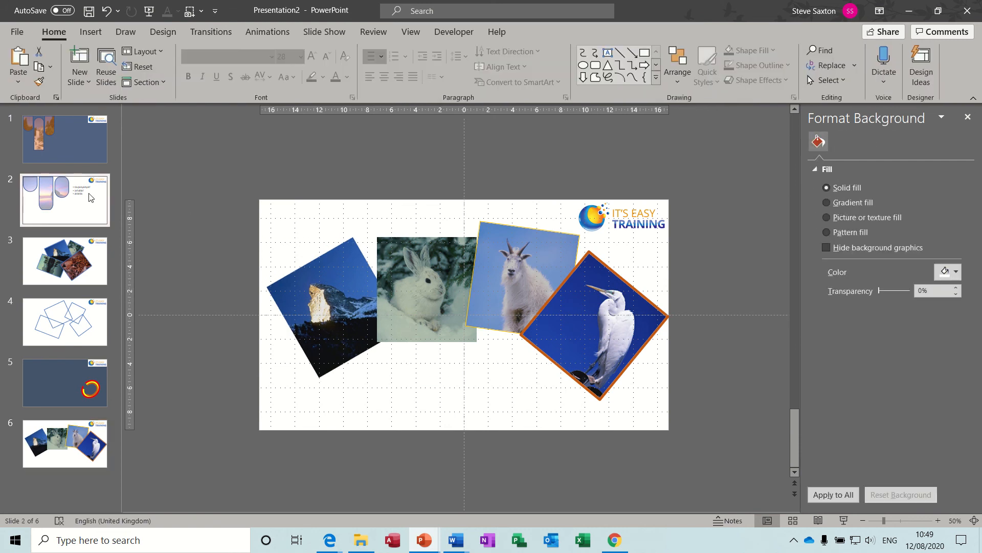
click(515, 249)
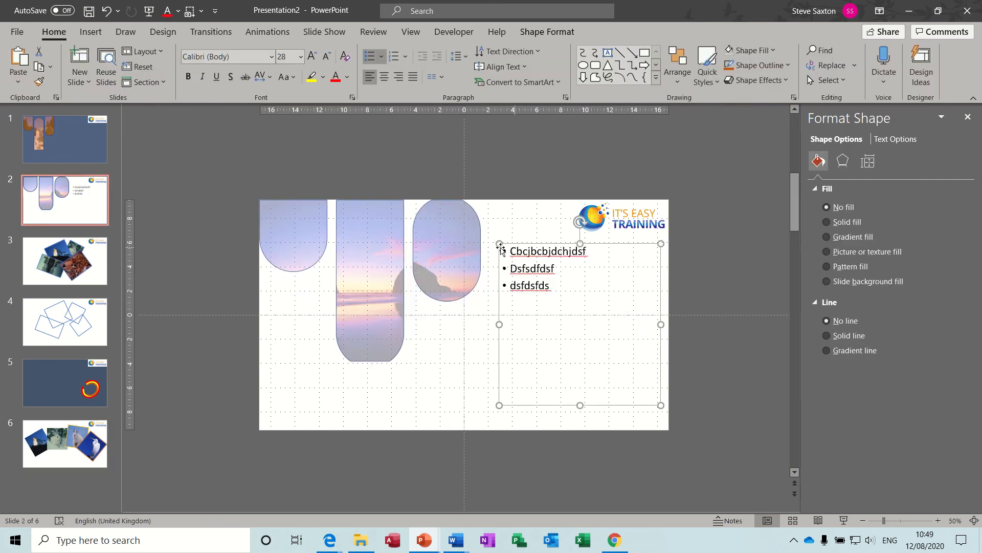
mouse_move(506, 244)
mouse_down()
mouse_move(501, 263)
mouse_move(504, 251)
mouse_up()
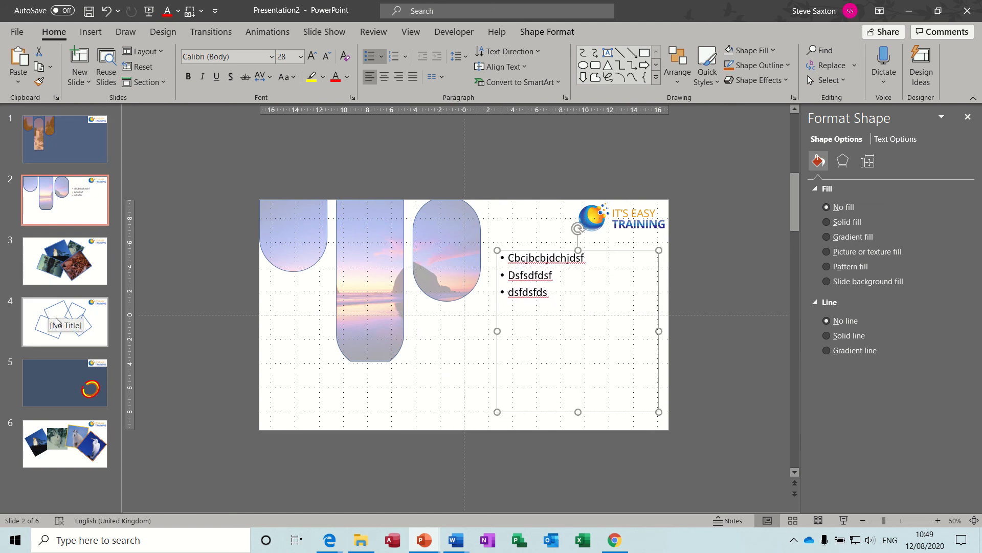
Duplicate slide 5 again and apply the Blank layout to the copy.
click(91, 445)
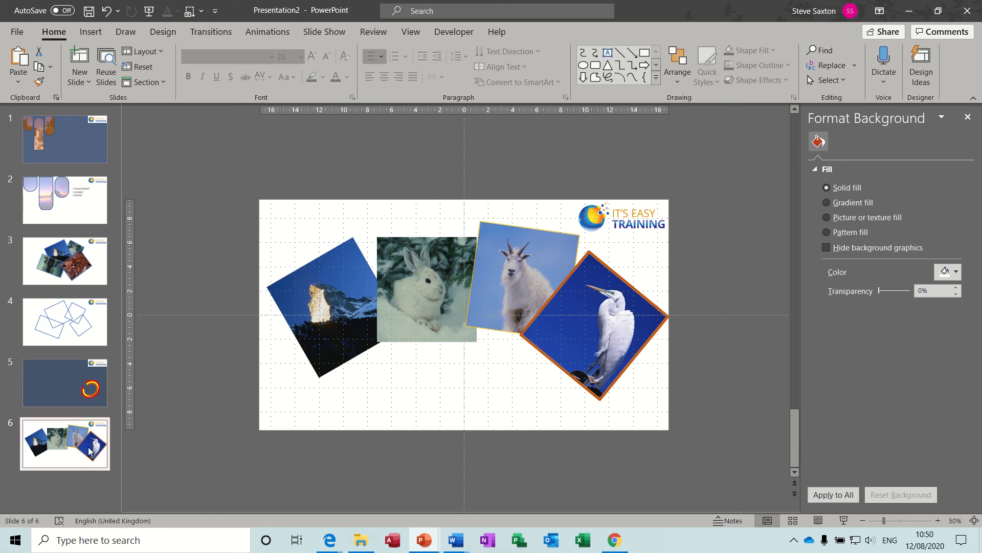
click(74, 386)
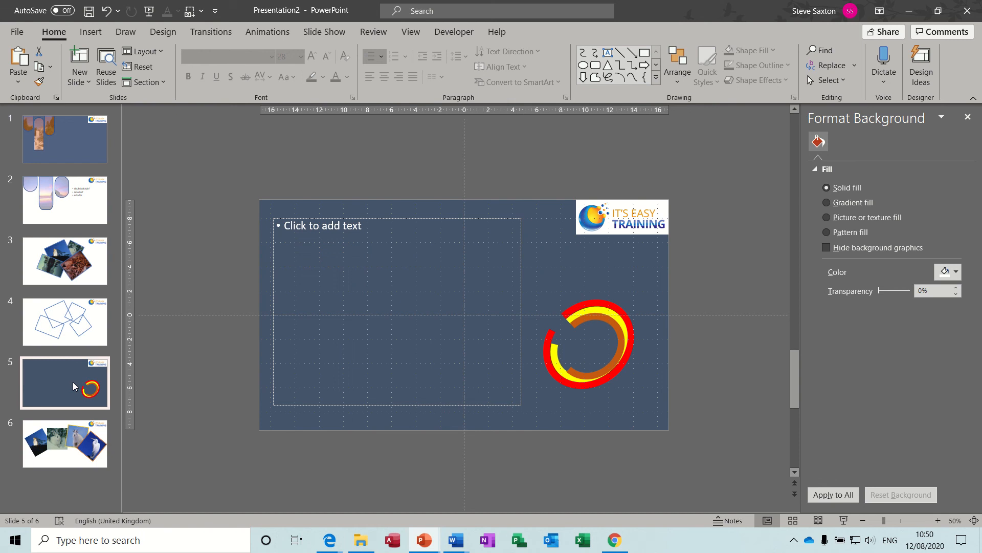
key(ctrl+d)
right_click(62, 404)
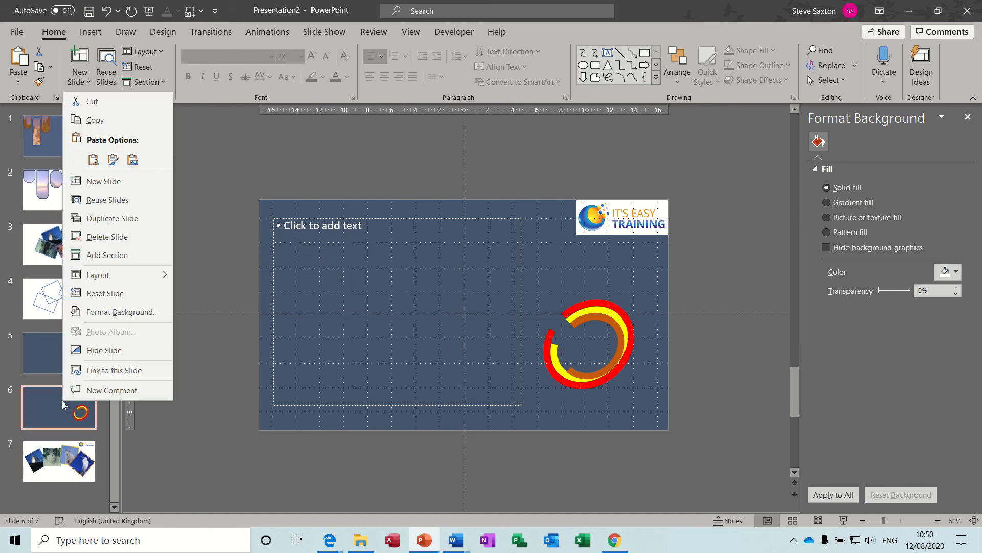
mouse_move(116, 279)
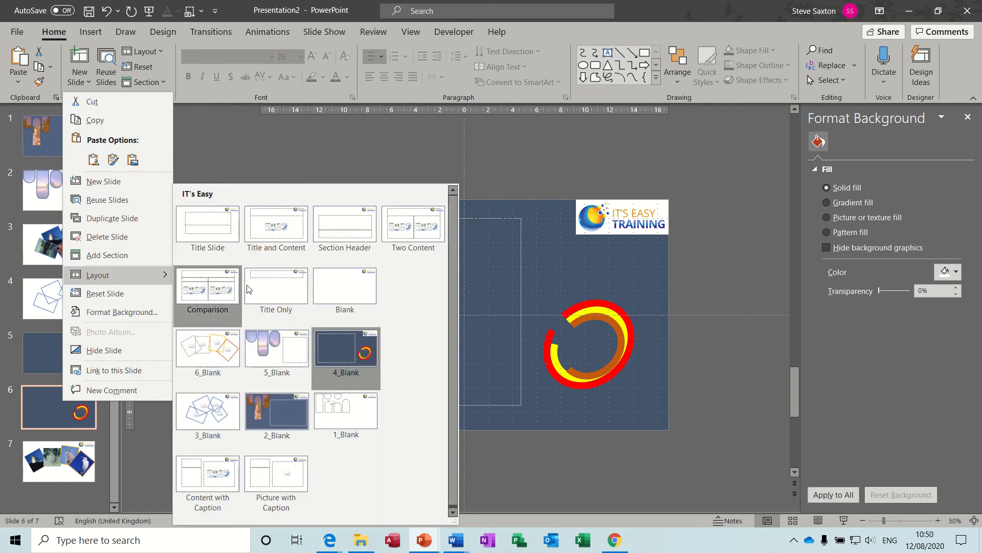
click(334, 290)
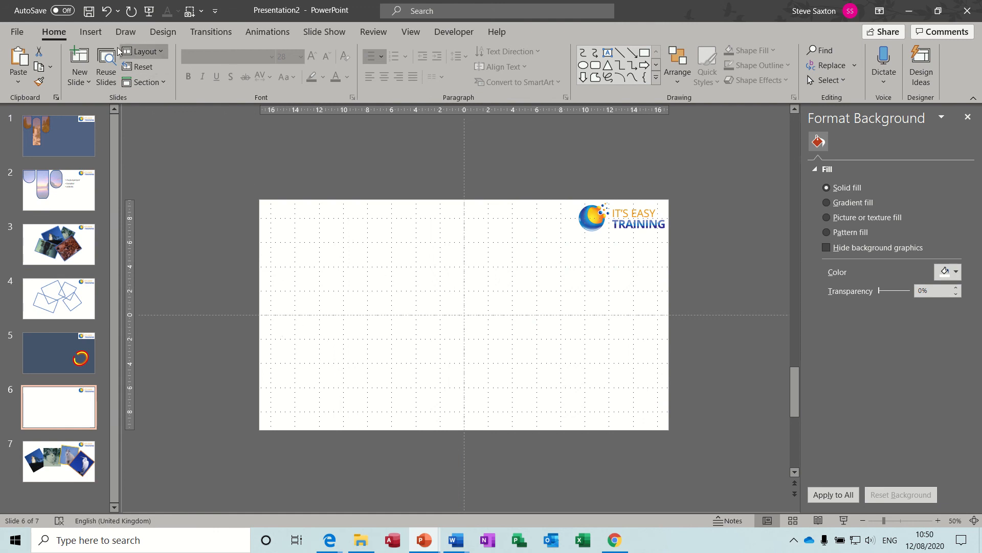
Draw an arc about 4.3 cm high and 6.6 cm wide on slide 6, and delete it.
click(91, 32)
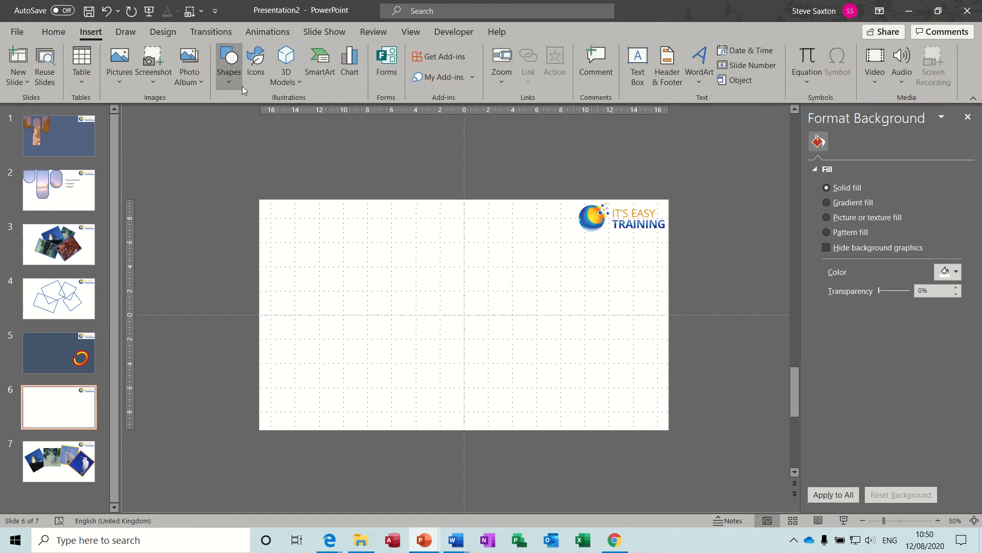
click(230, 77)
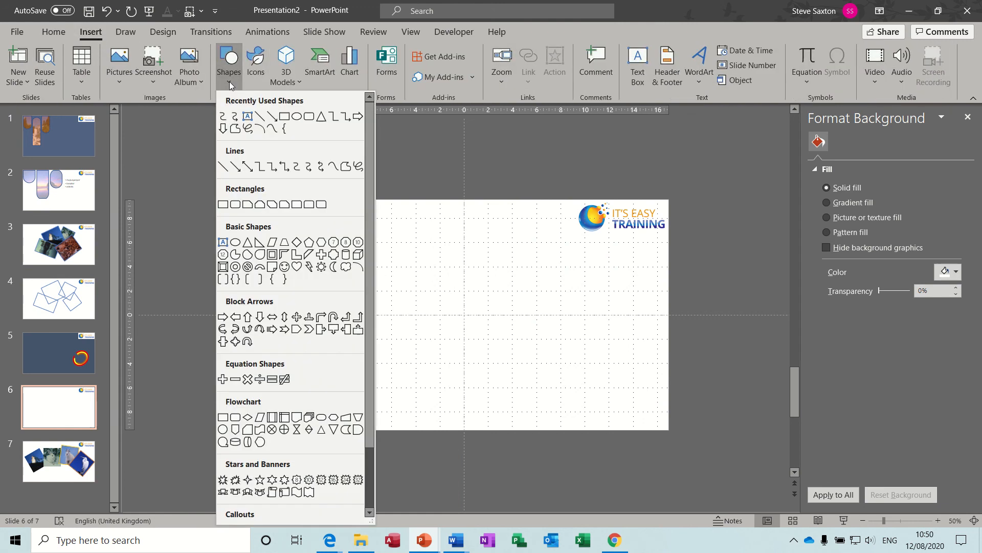
click(265, 131)
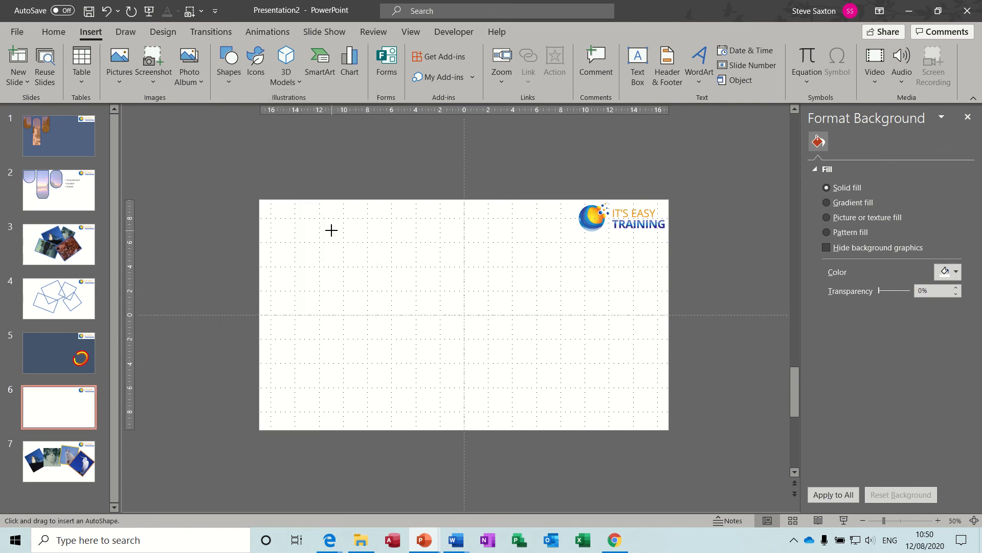
drag(362, 231, 410, 256)
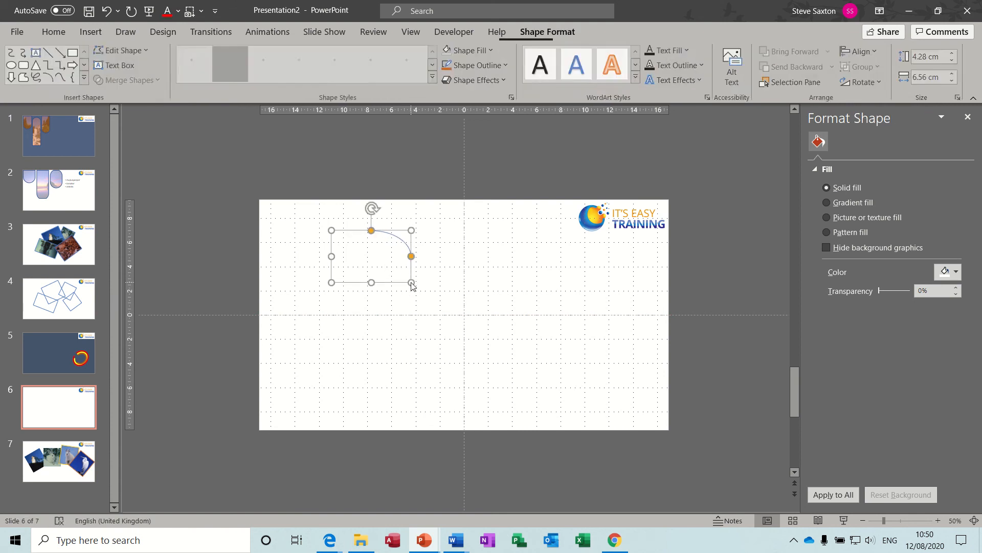
key(Delete)
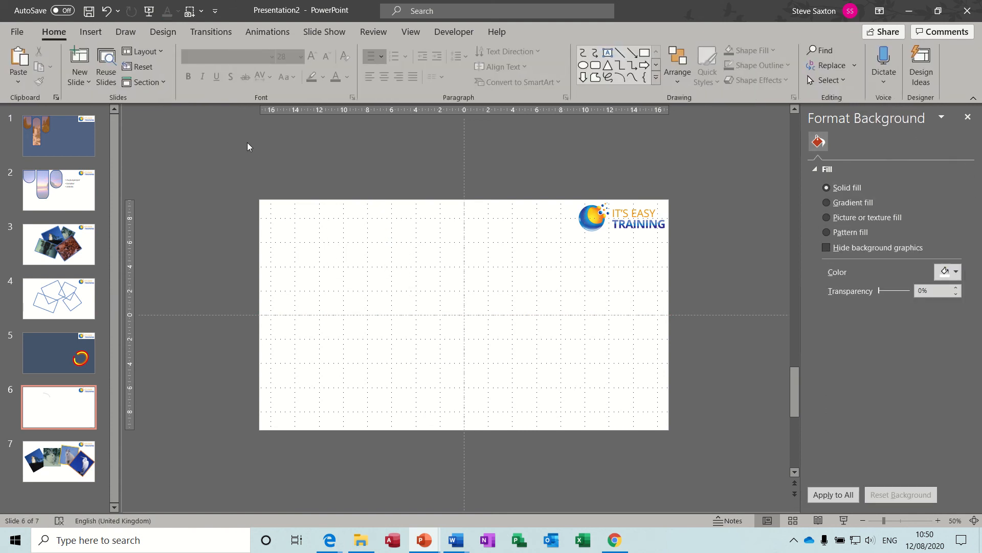
Draw a freeform curve about 9.4 cm high and 6.6 cm wide on slide 6, and delete it.
click(91, 32)
click(227, 82)
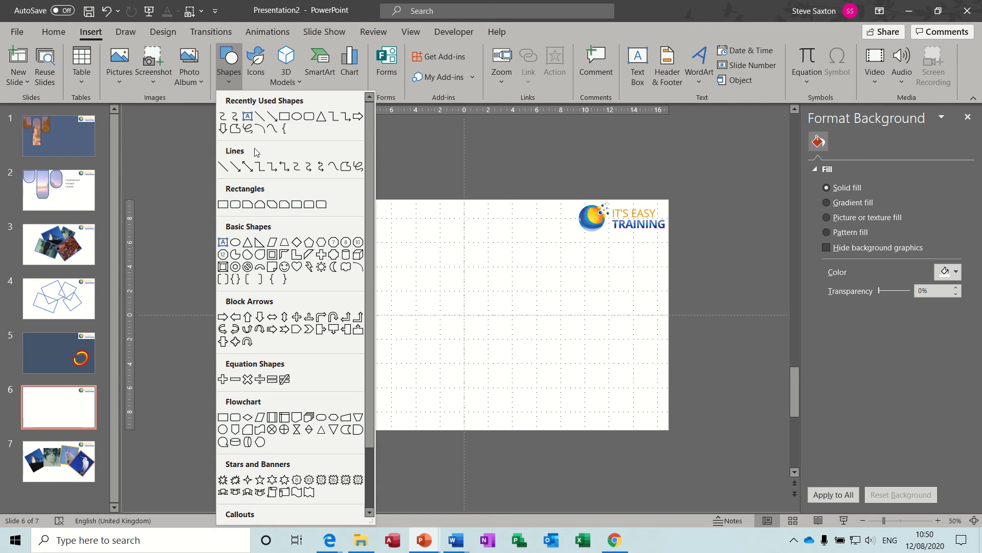
click(273, 129)
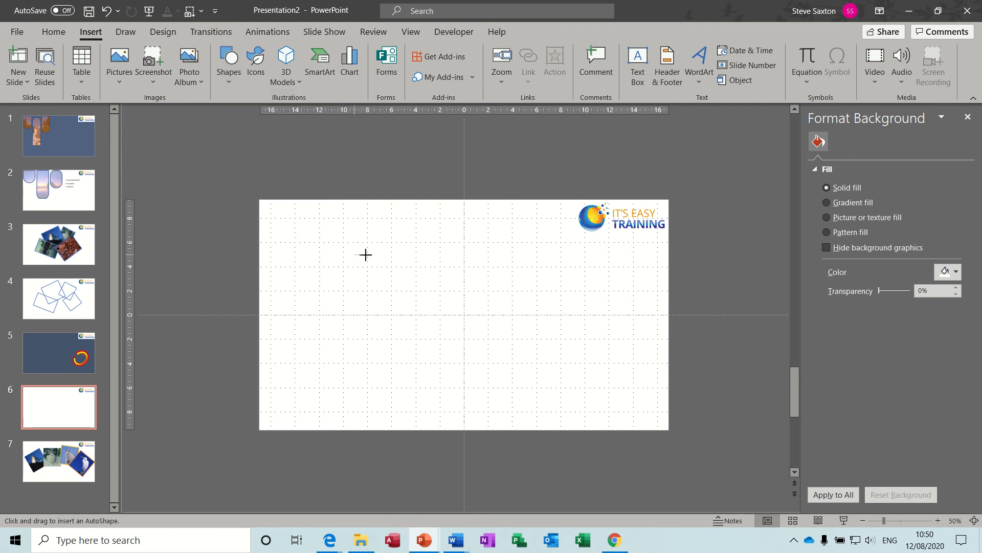
mouse_move(365, 254)
mouse_down()
mouse_move(423, 276)
mouse_move(433, 293)
mouse_move(437, 328)
mouse_move(406, 364)
mouse_move(385, 364)
mouse_move(437, 351)
mouse_move(383, 368)
mouse_up()
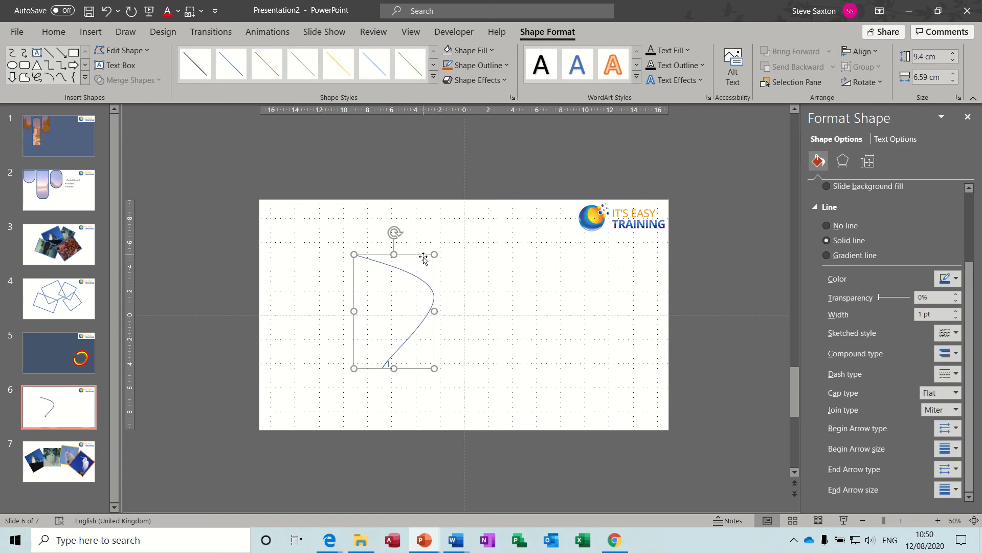
drag(424, 258, 475, 219)
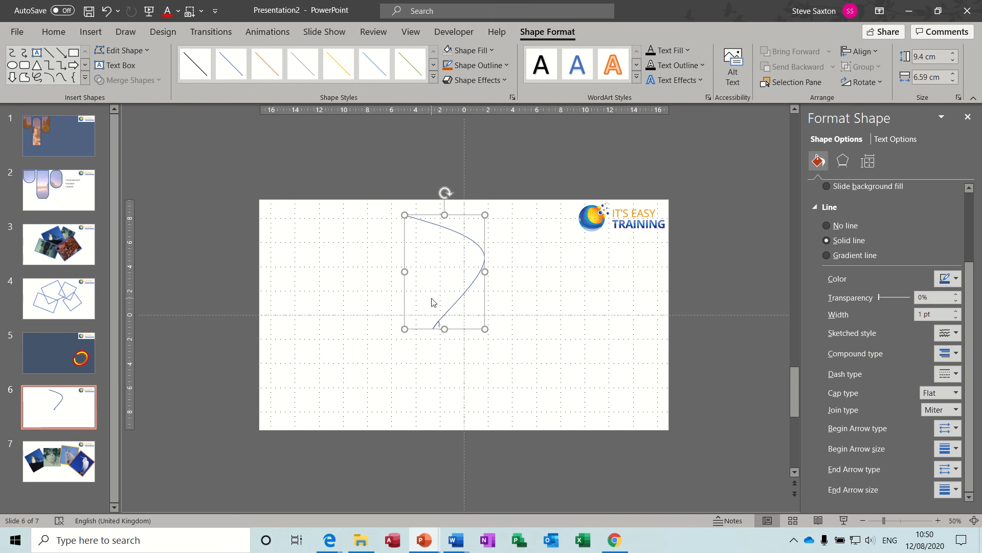
key(Delete)
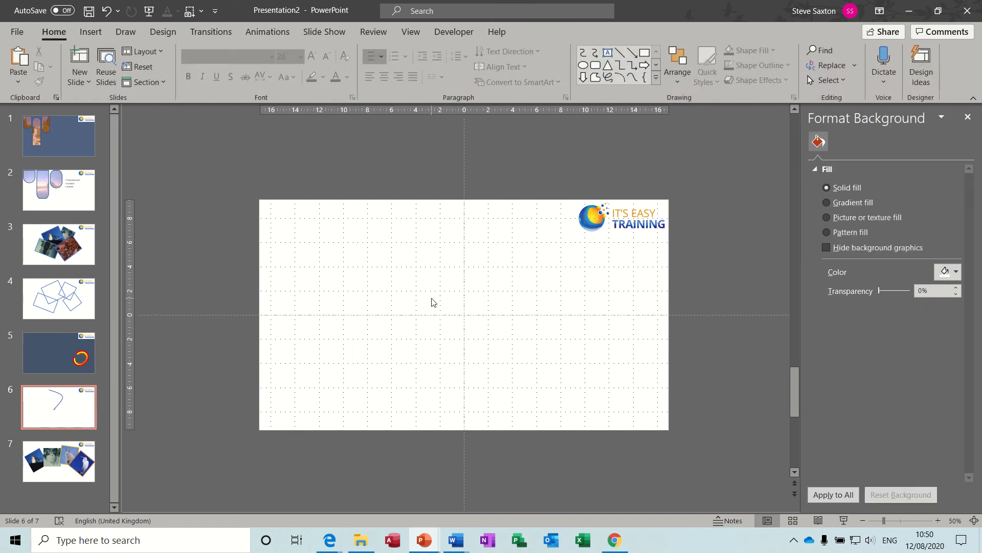
Draw a curved connector about 8.5 by 10.8 cm on slide 6, sloping down to the right towards the slide's vertical centre line.
click(90, 32)
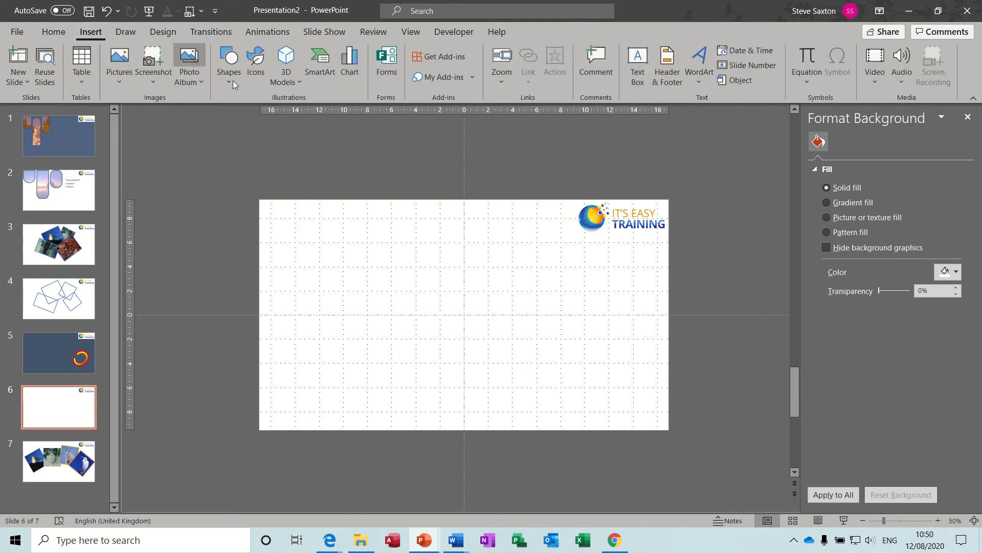
click(228, 66)
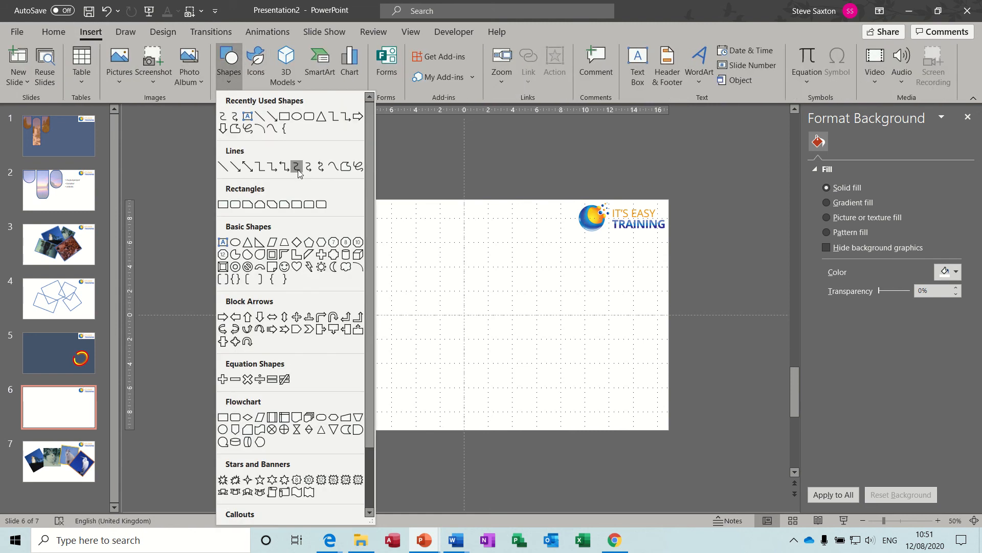
click(297, 167)
mouse_move(393, 261)
mouse_down()
mouse_move(478, 322)
mouse_move(462, 383)
mouse_up()
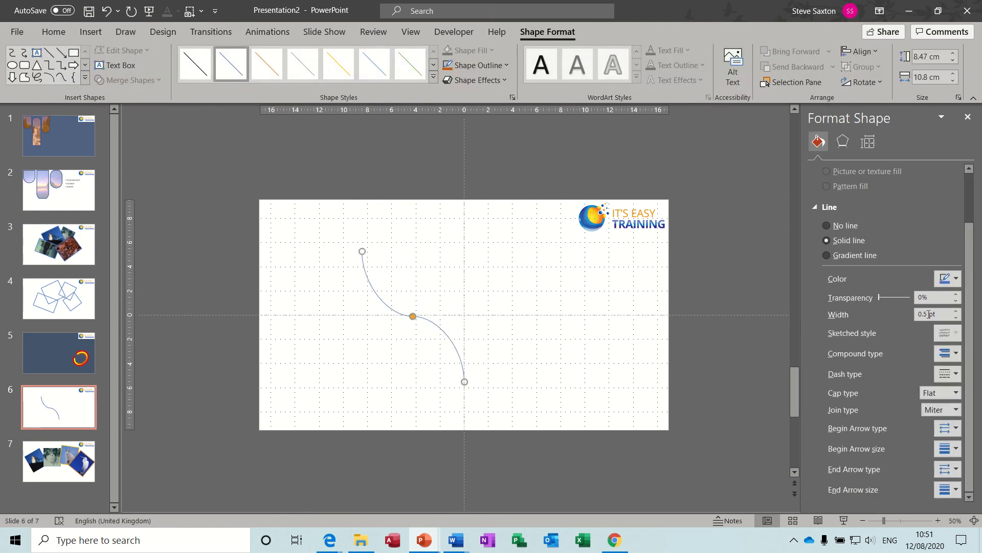
Set the curved connector's line width to 20 pt.
click(956, 311)
click(956, 311)
click(956, 312)
click(956, 312)
click(957, 312)
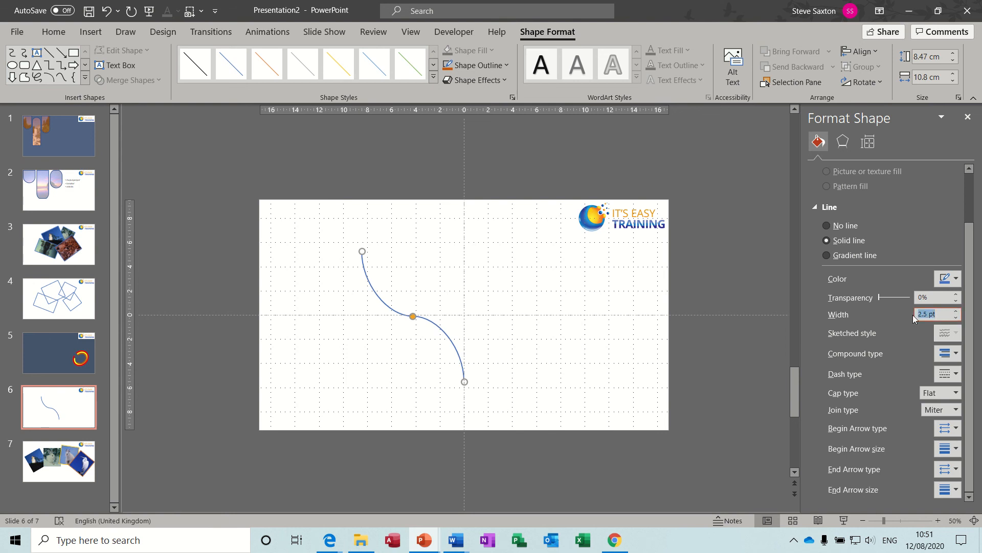
text(10)
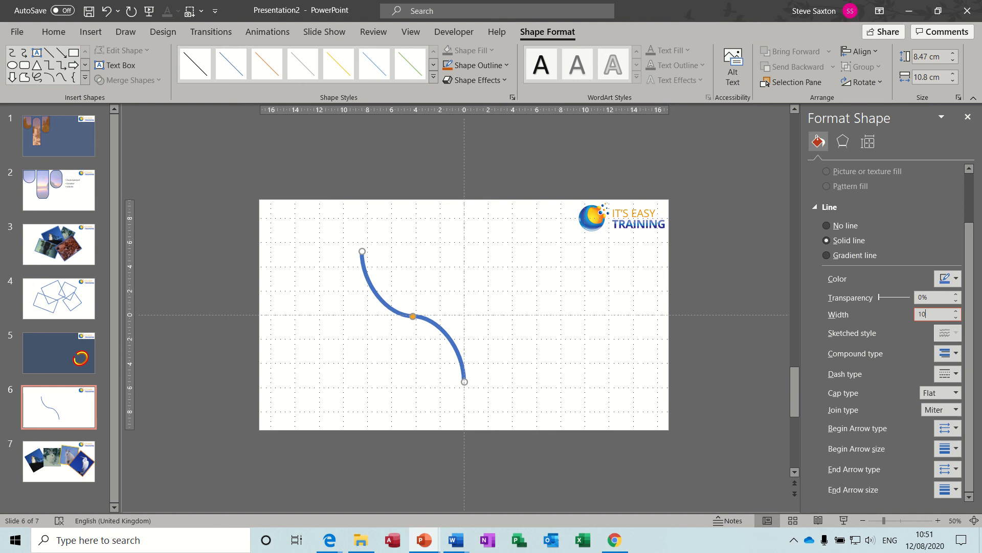
key(BackSpace)
key(BackSpace)
text(20)
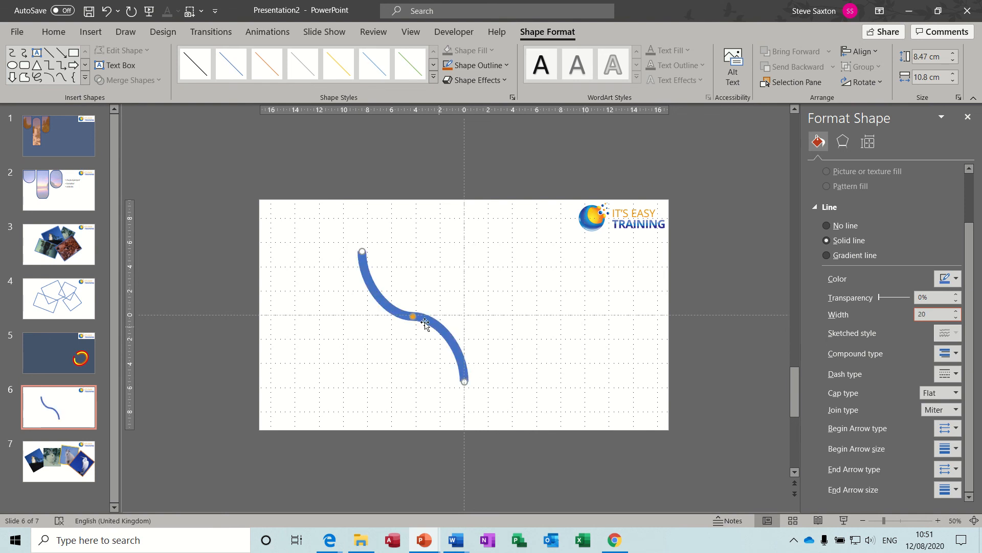
Reshape the curved connector into an S-curve about 14.6 cm wide and 11.4 cm high, starting near the slide's upper-left corner.
drag(411, 319, 504, 222)
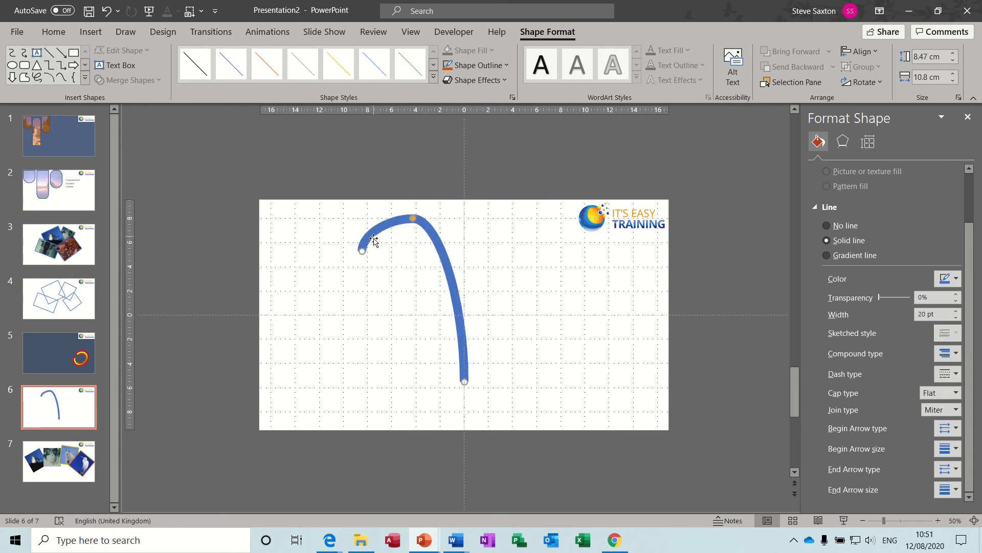
drag(361, 251, 636, 278)
drag(549, 330, 502, 229)
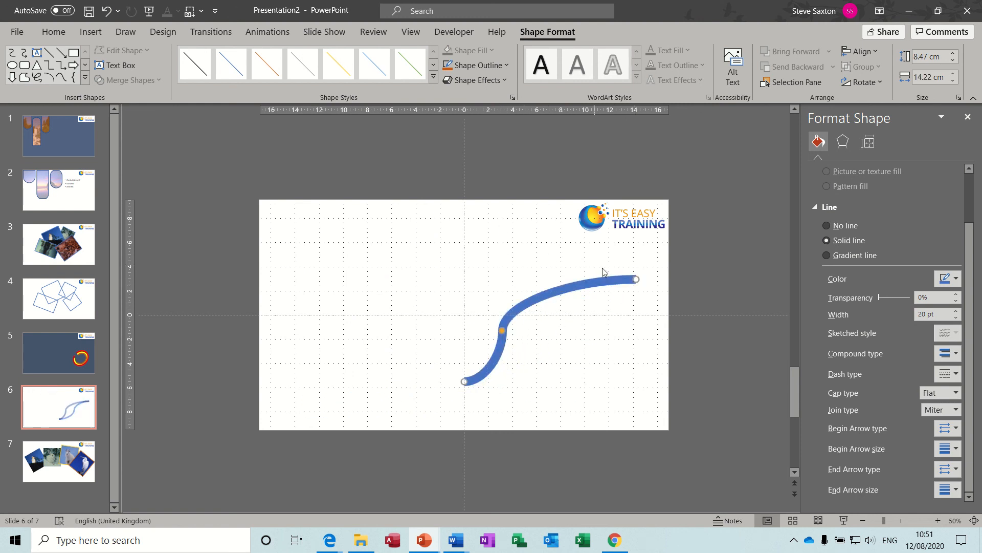
drag(640, 280, 289, 244)
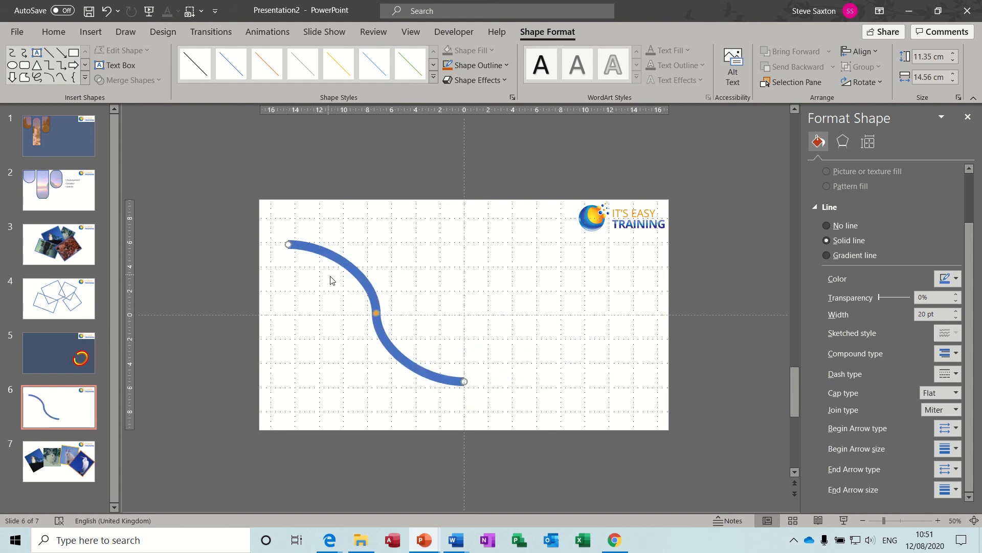
Duplicate the blue curve slightly up and to the right, and give the copy an orange outline.
mouse_move(371, 289)
mouse_down()
mouse_move(402, 267)
mouse_move(382, 277)
mouse_up()
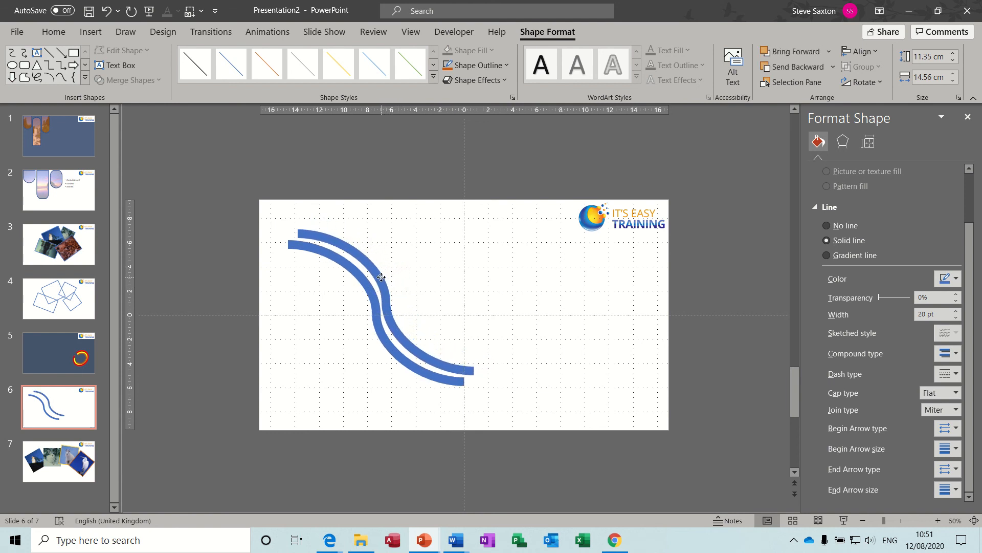
click(506, 65)
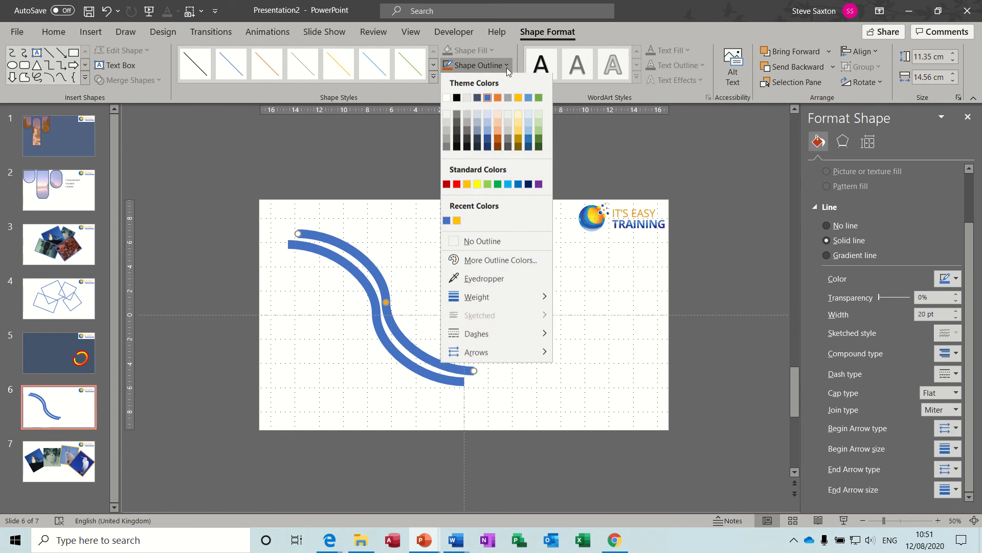
click(497, 98)
Duplicate the orange curve slightly up and to the right, and give the copy a dark green outline.
drag(376, 272, 393, 263)
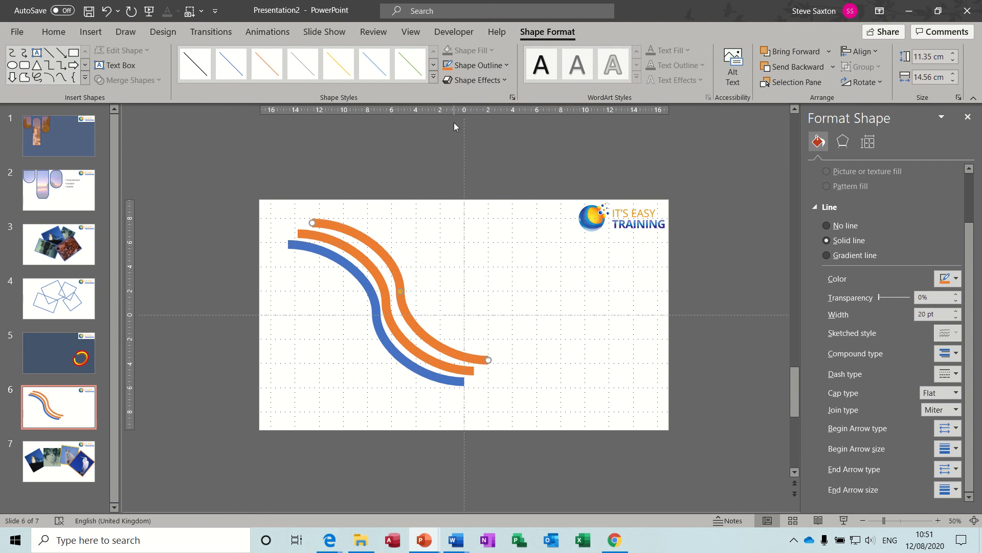
click(509, 68)
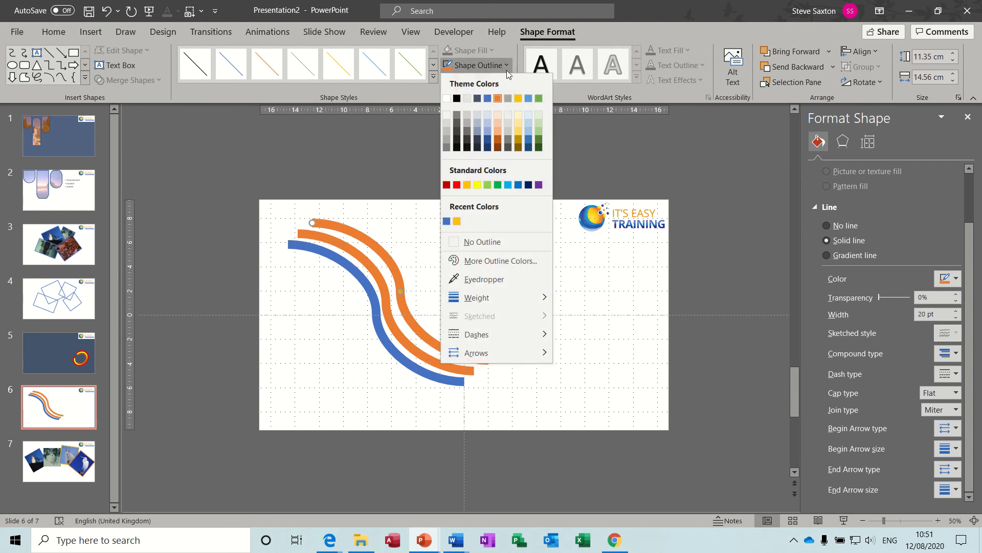
click(488, 98)
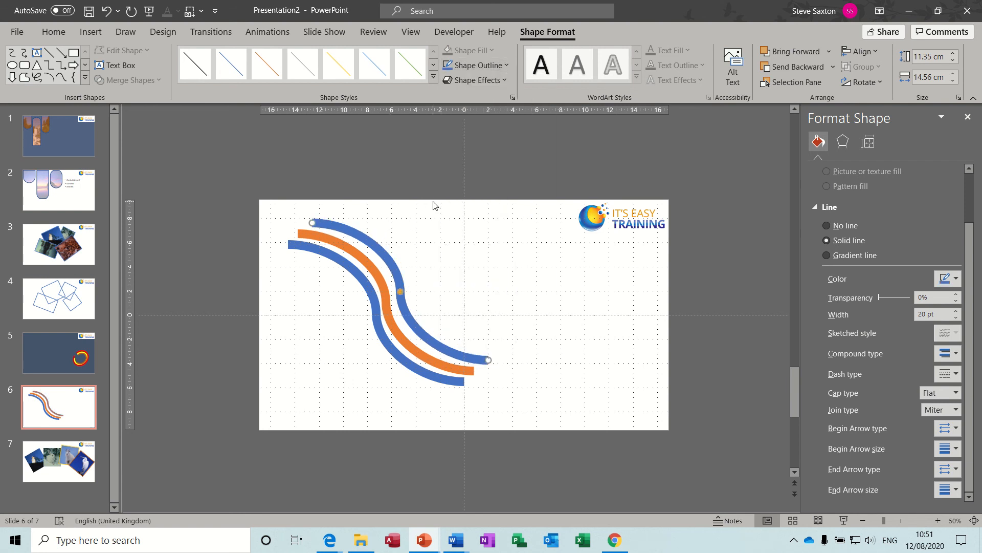
click(501, 68)
click(538, 141)
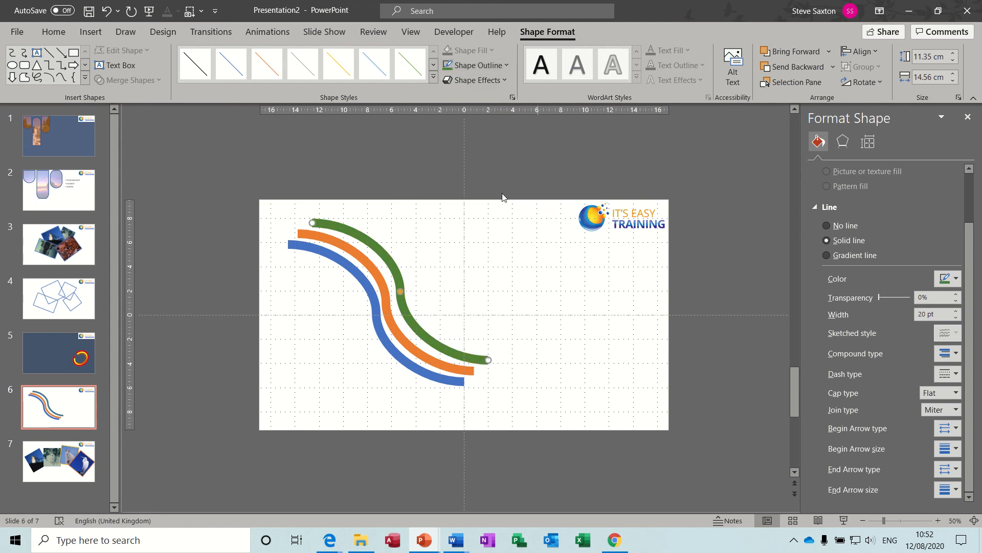
Group the three coloured curves and cut the group from slide 6.
drag(268, 208, 511, 396)
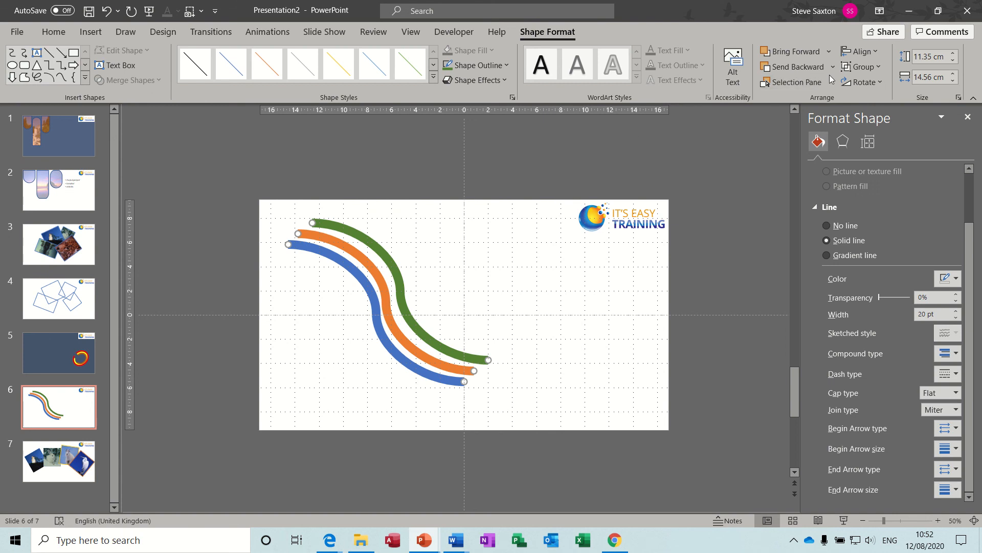
click(861, 68)
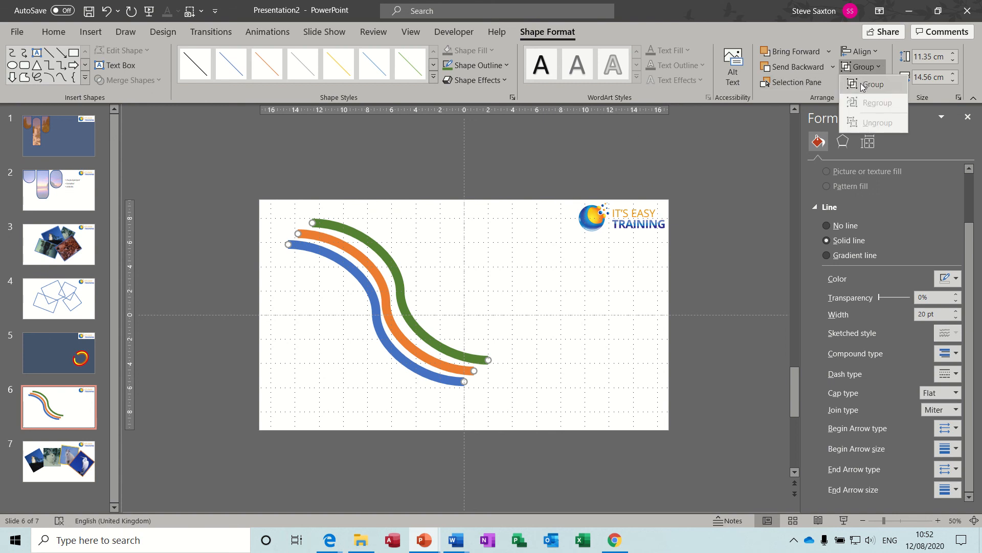
click(872, 84)
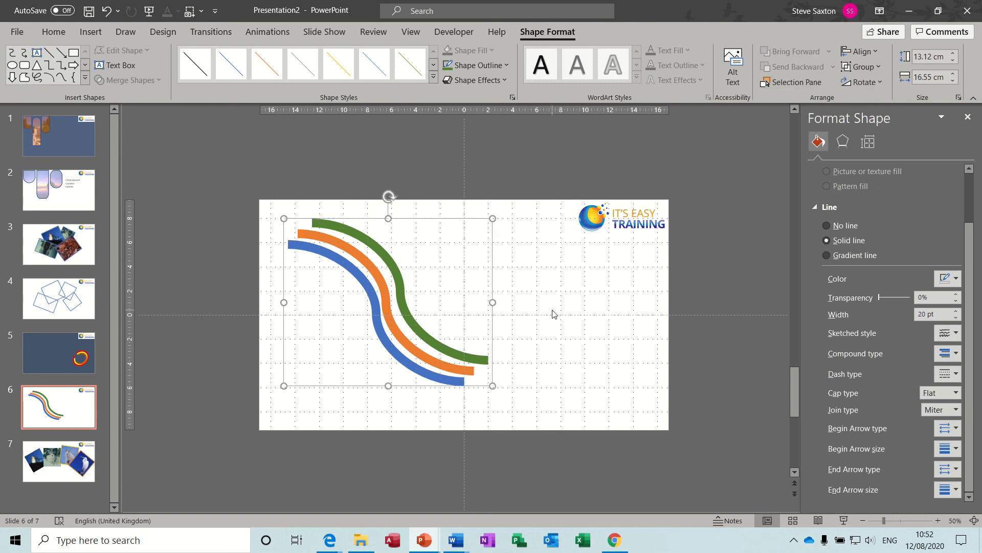
key(Delete)
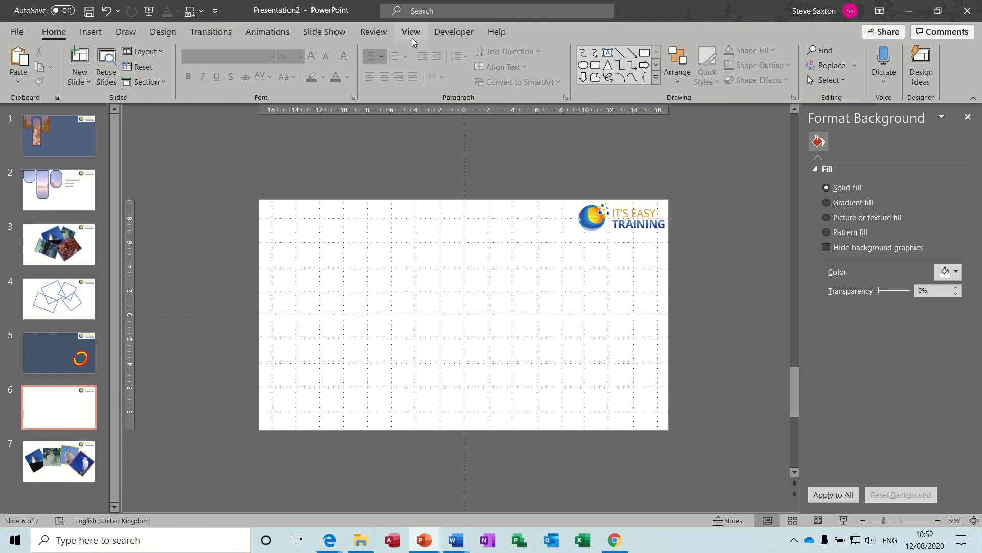
Open the slide master view and duplicate the blank layout used by slide 6.
click(411, 34)
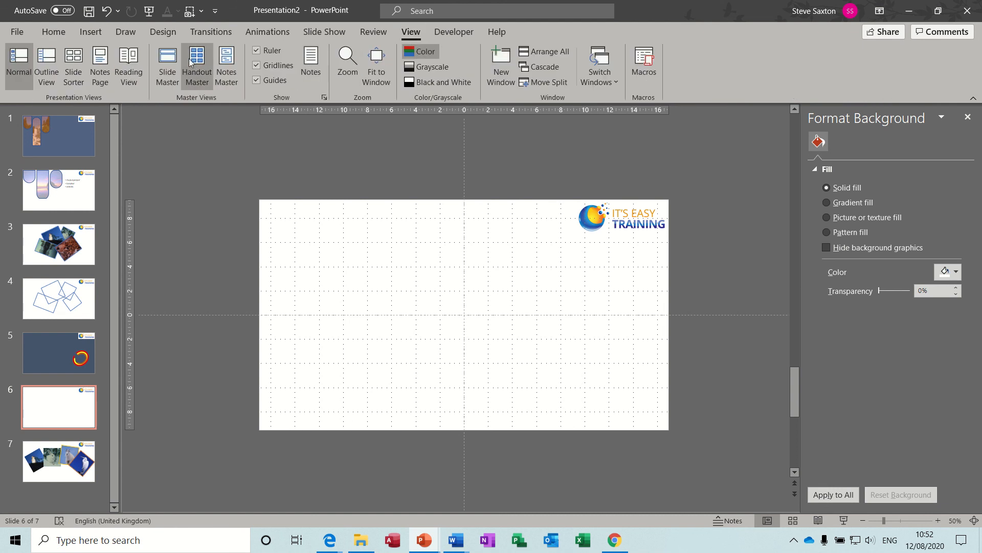
click(167, 64)
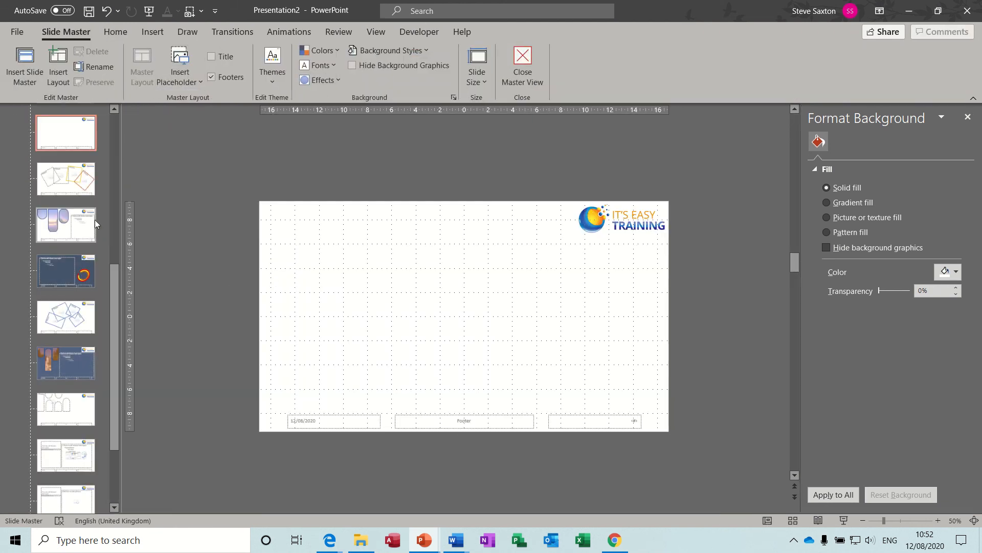
right_click(76, 143)
click(109, 281)
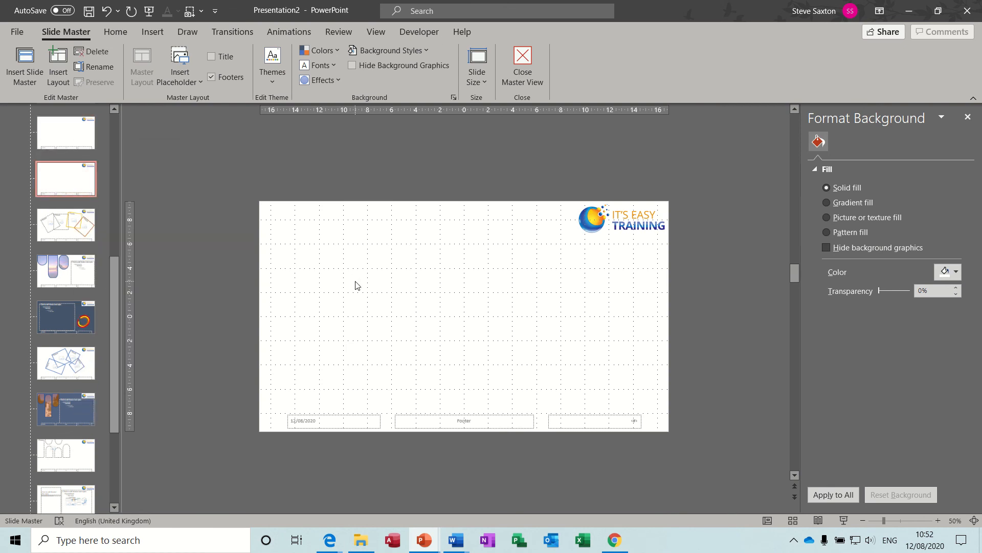
Paste the grouped curves onto the duplicated layout and move them to the upper-right part of the slide, beside the logo.
key(ctrl+v)
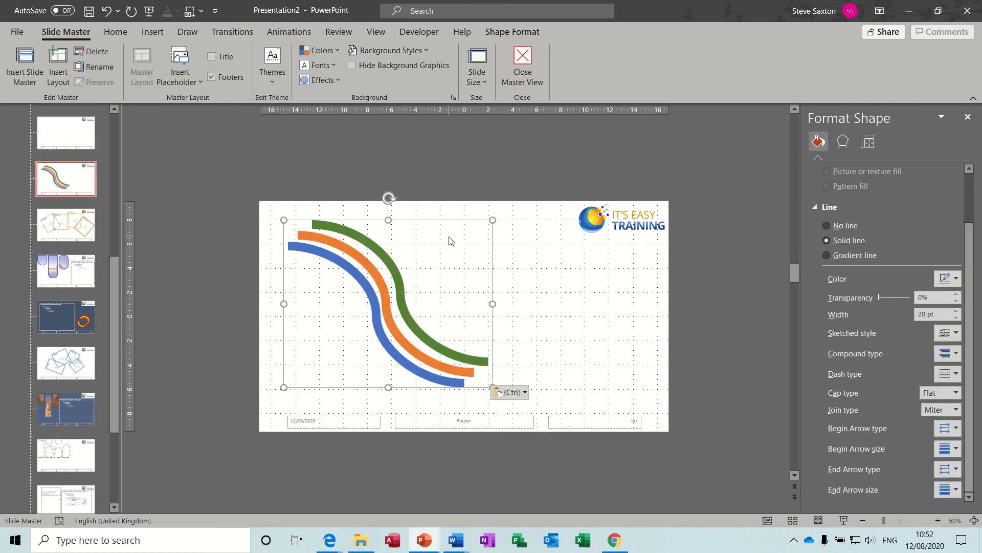
click(515, 263)
drag(448, 235, 554, 287)
click(405, 313)
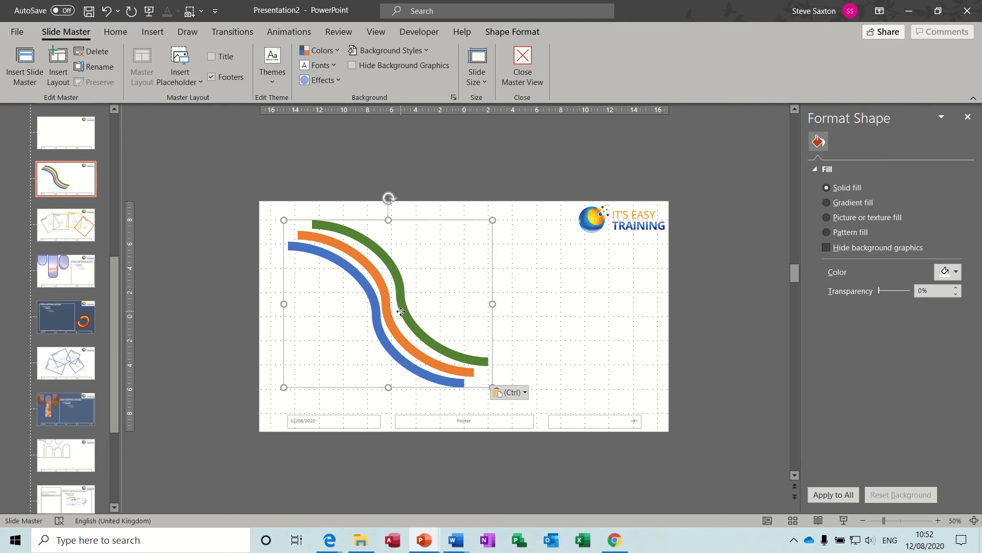
drag(406, 312, 576, 295)
click(369, 281)
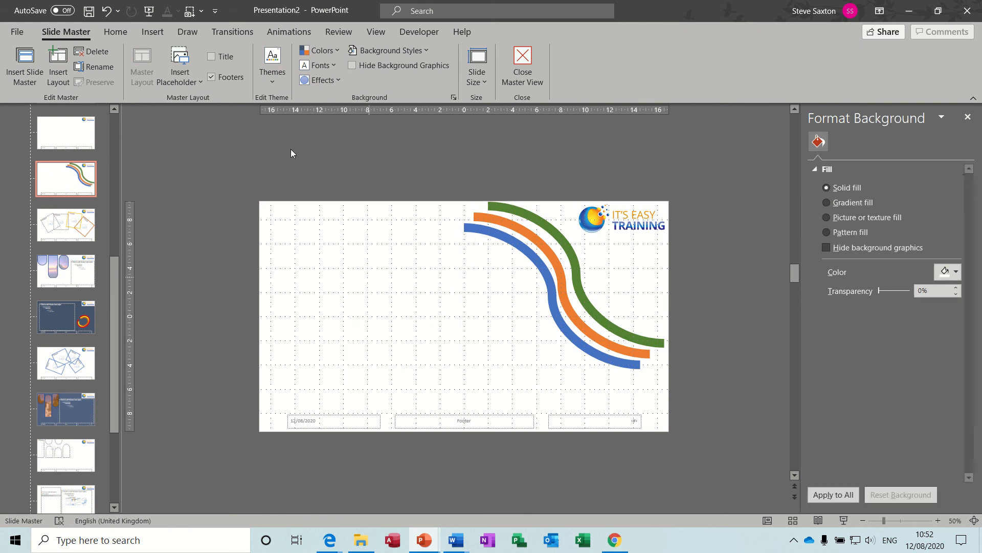
Add a text placeholder about 16.1 cm high and 15.6 cm wide on the layout's empty half, beside the coloured curves.
click(196, 84)
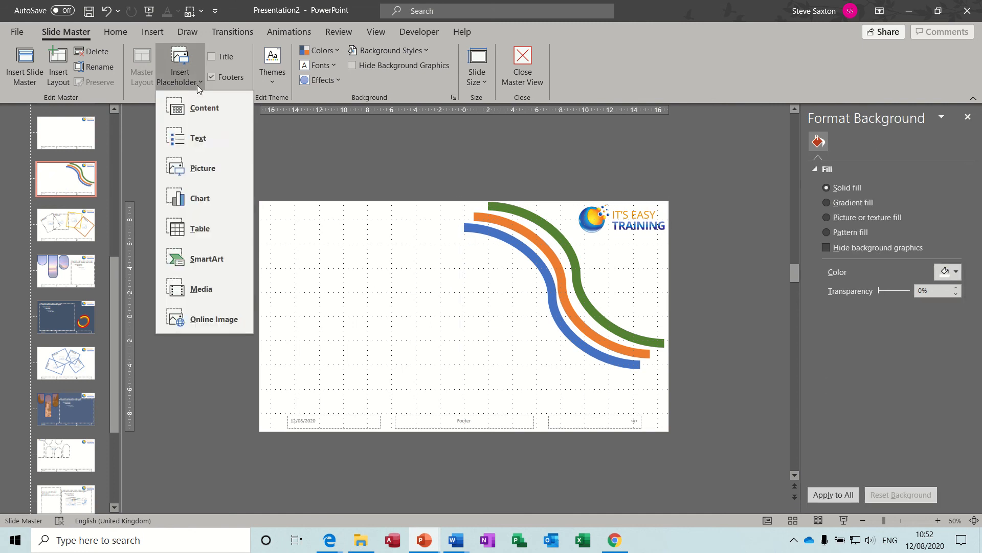
click(204, 134)
drag(271, 212, 460, 407)
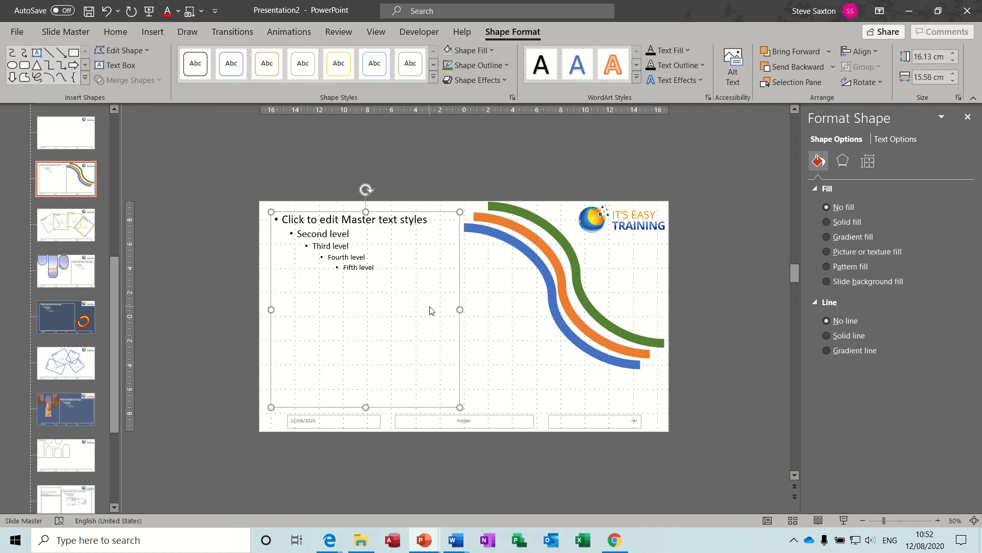
click(508, 308)
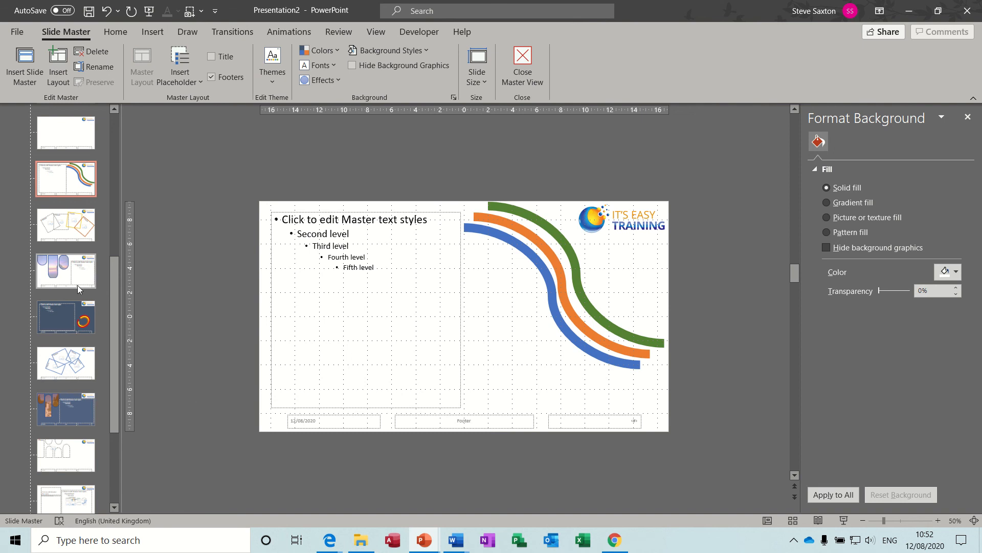
Insert a second slide master after the existing one and look through its default layouts.
drag(116, 299, 120, 131)
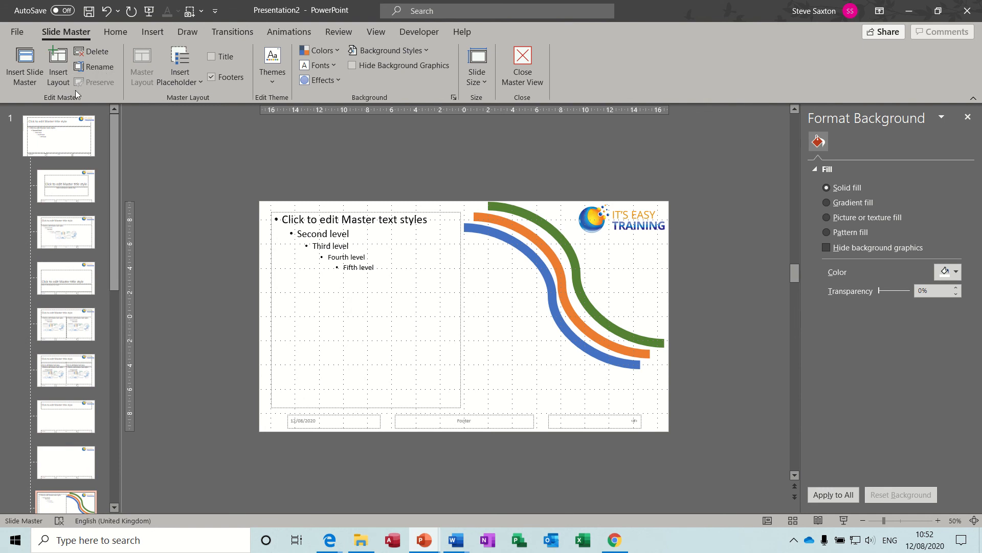
click(27, 59)
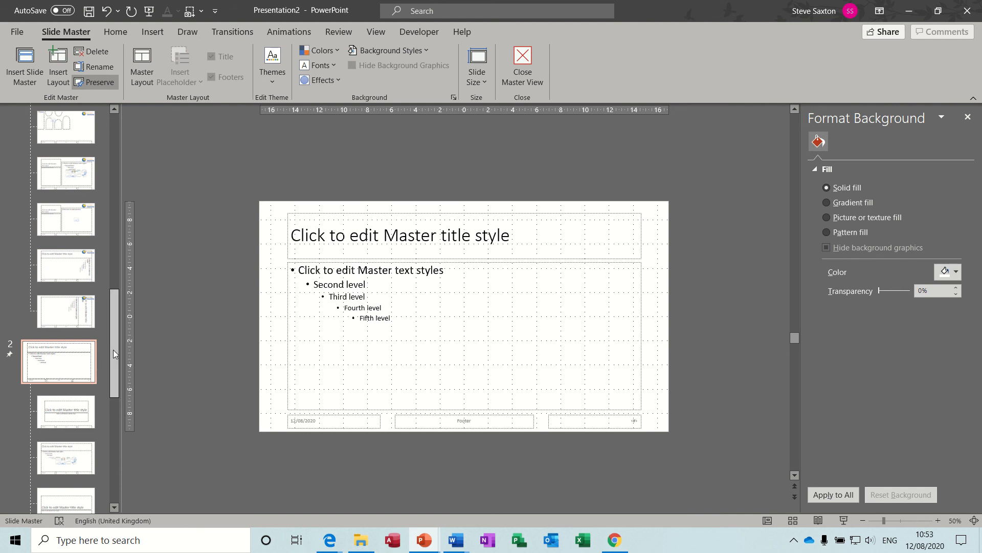
drag(113, 349, 118, 388)
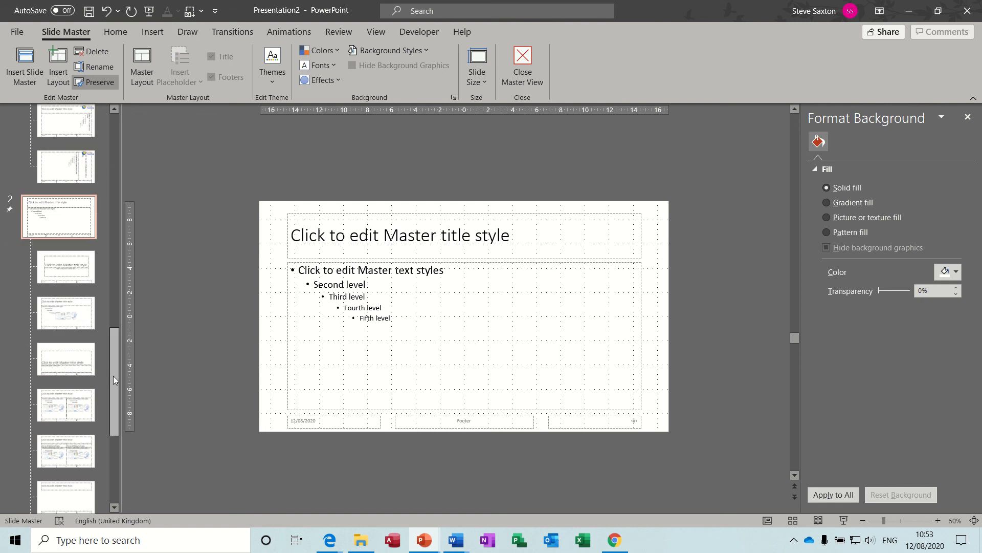
drag(112, 376, 115, 137)
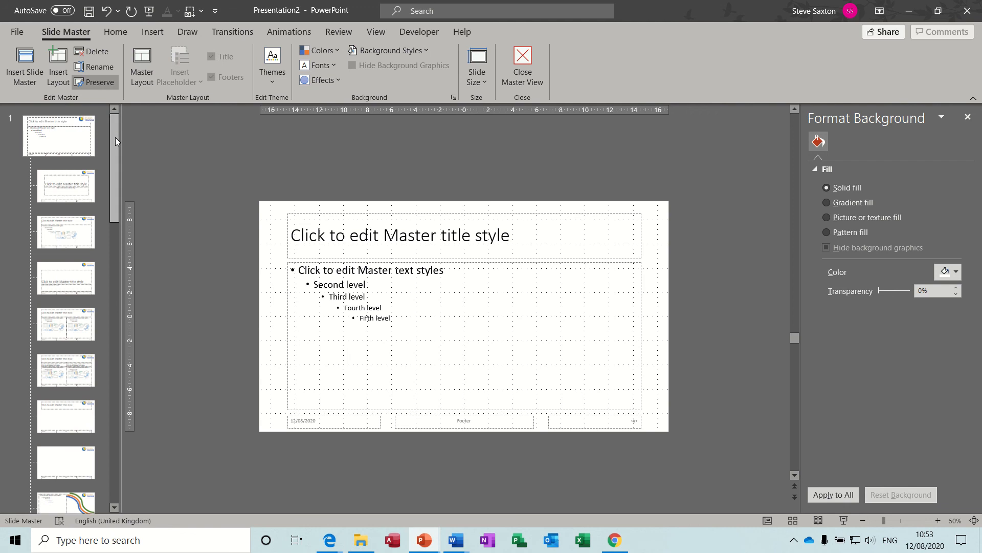
Close the slide master view and apply the 7_Blank layout with the coloured curves to slide 6.
click(520, 60)
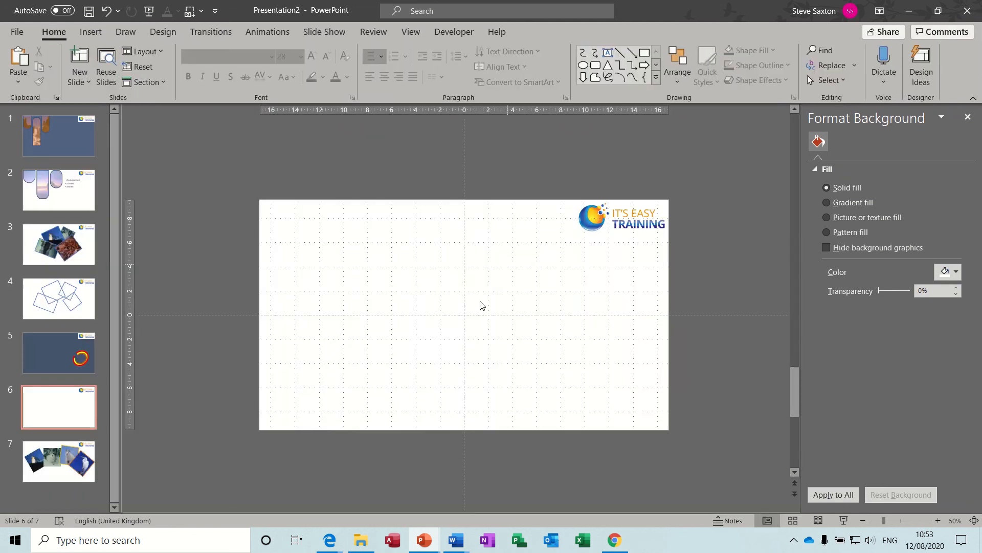
right_click(78, 403)
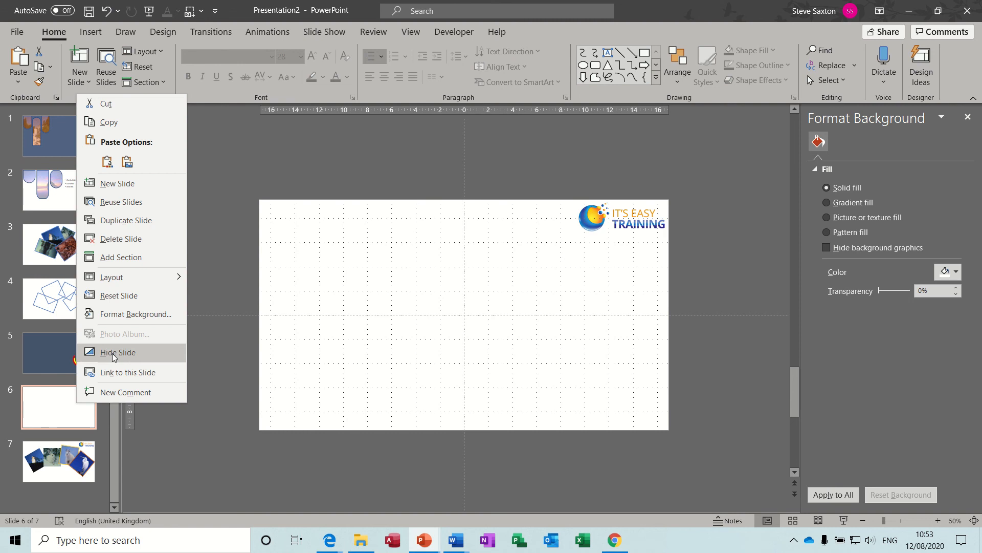
mouse_move(142, 277)
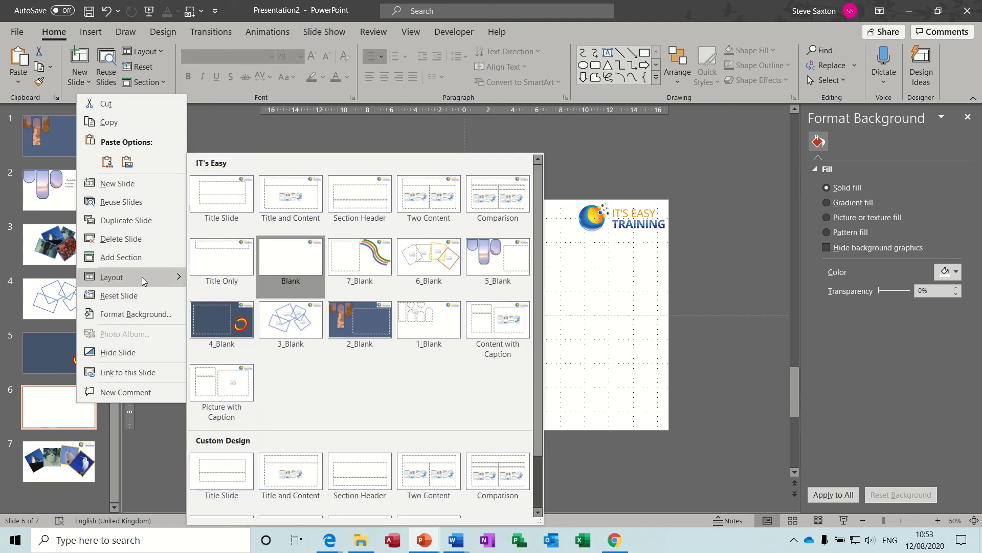
click(370, 263)
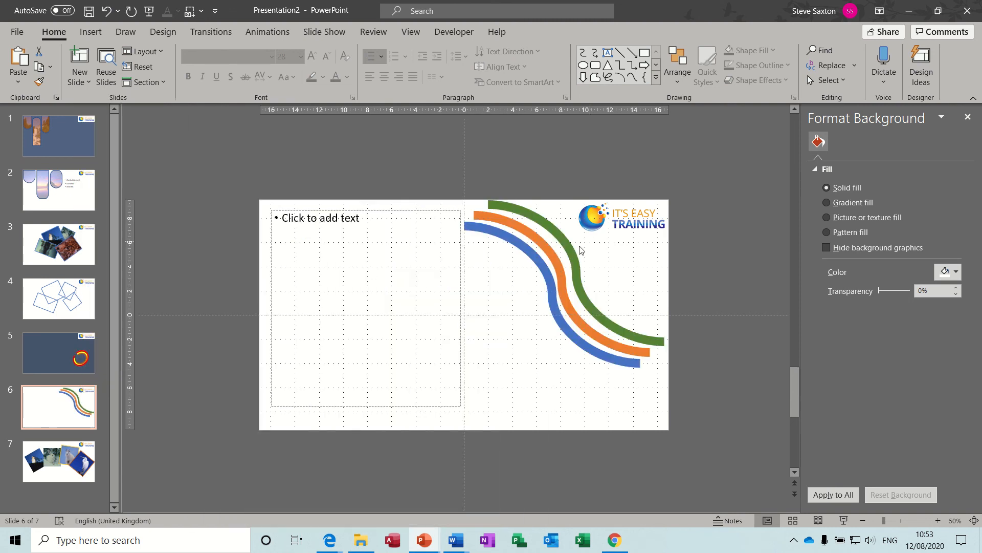
Fill slide 6's text placeholder with seven bullets: Dfbdjfbchjsdbfhdsfd, Sfdsgf, Dsg, Dgf, Dfgjsdfjbhjsdf, Dsfbsdfhjb and dsflbdsfhbds.
click(411, 245)
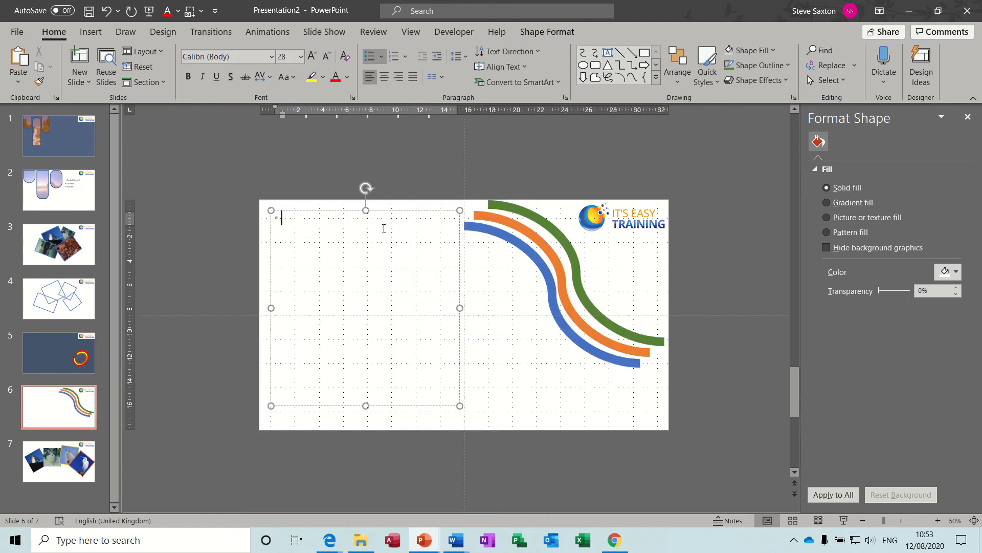
text(dfbdjfbchjsdbfhdsfd)
key(Return)
text(sfdsgf)
key(Return)
text(dsg)
key(Return)
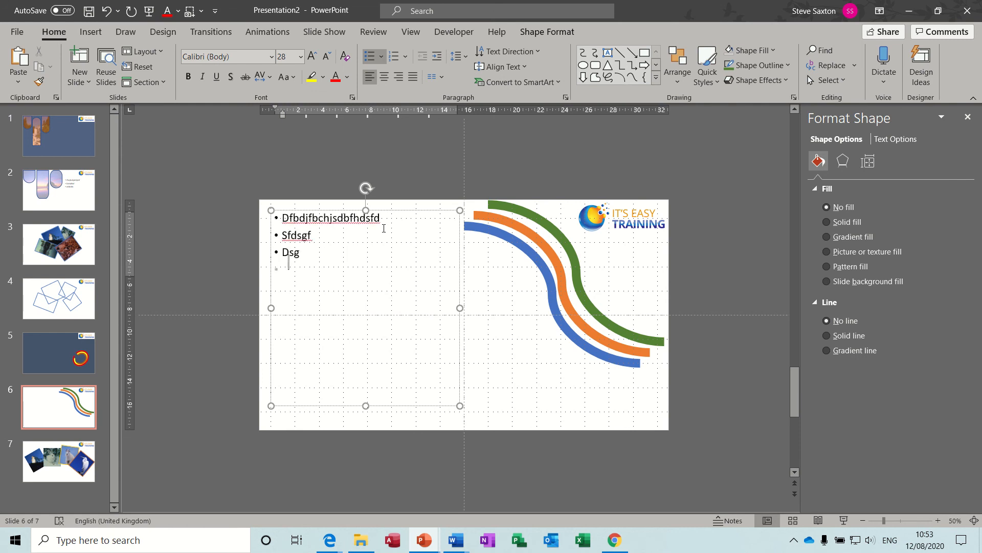
text(dgf)
key(Return)
text(dfgjsdfjbhjsdf)
key(Return)
text(dsfbsdfhjb)
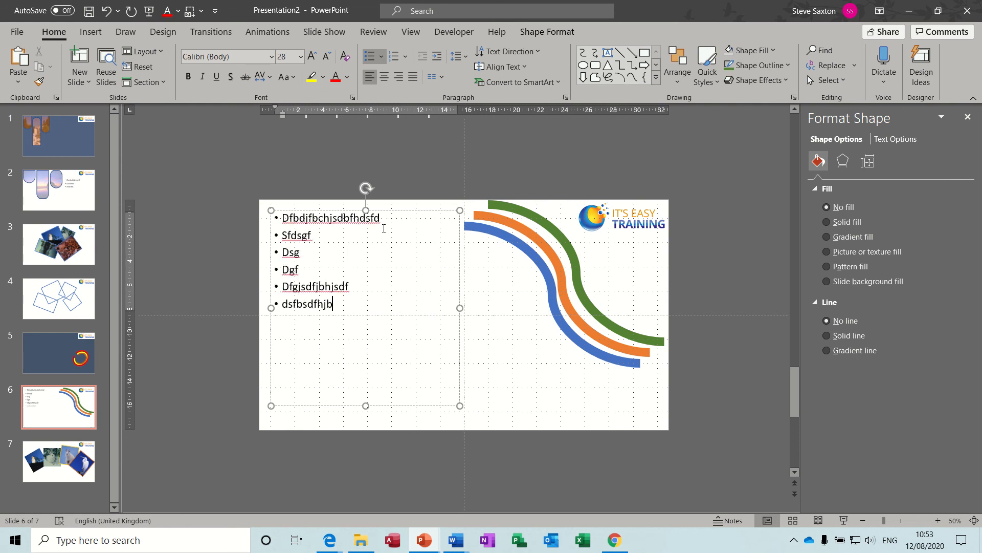
key(Return)
text(dsflbdsfhbds)
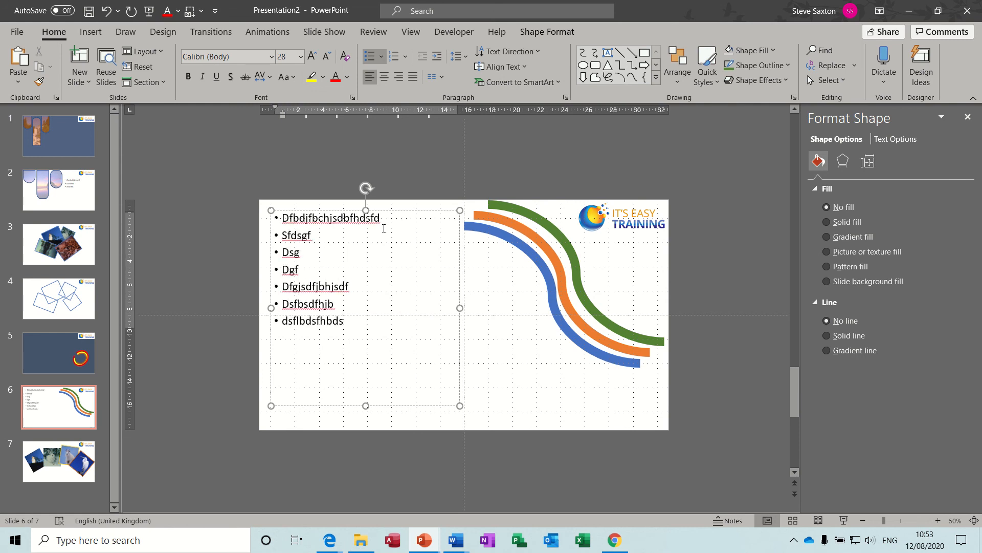
click(502, 369)
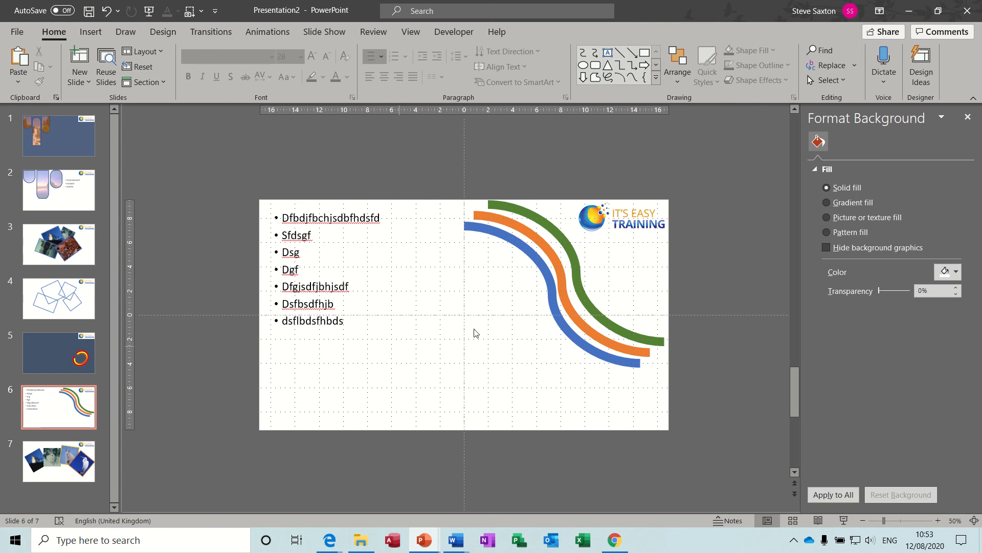
Review slides 1 to 7 to examine how the custom layouts look on each slide.
click(91, 256)
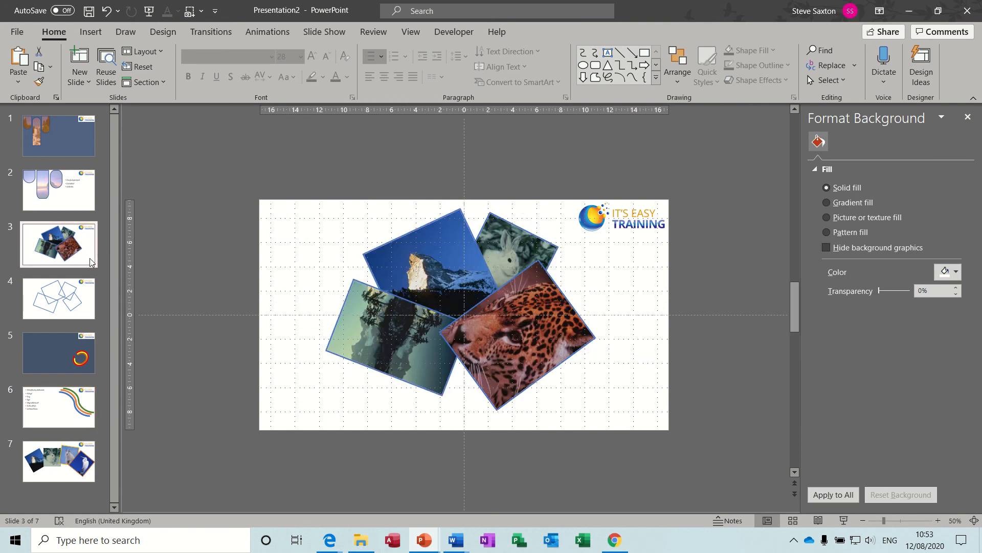
click(88, 302)
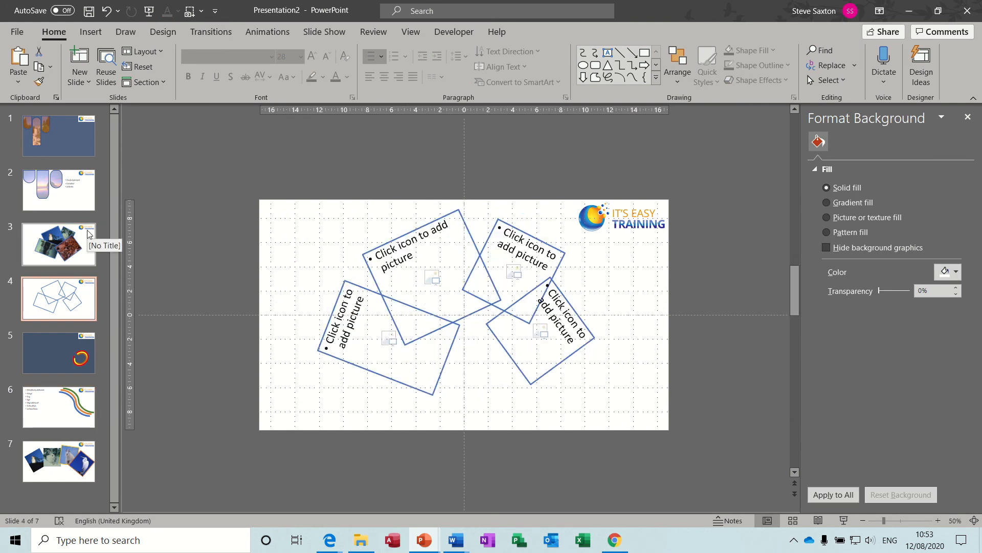
click(88, 247)
click(84, 157)
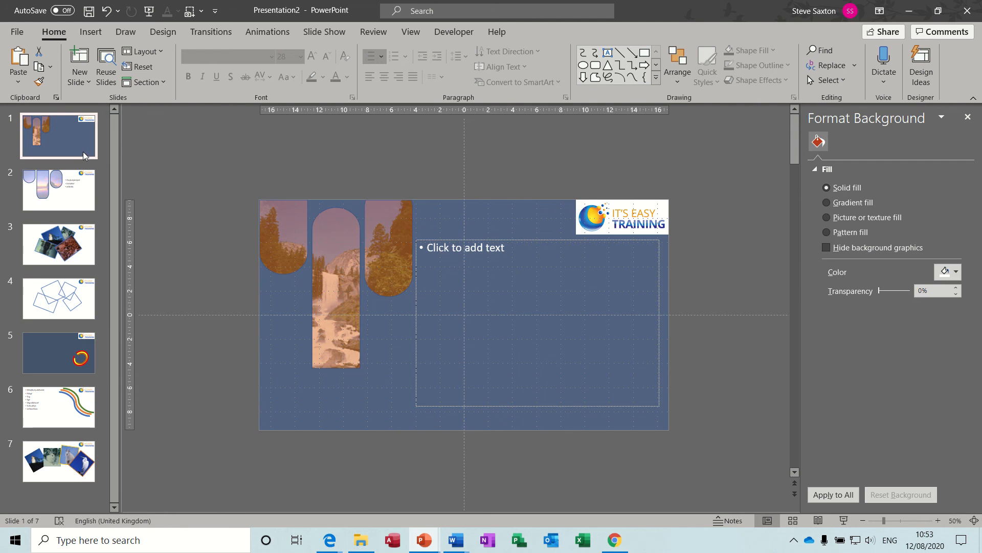
click(81, 205)
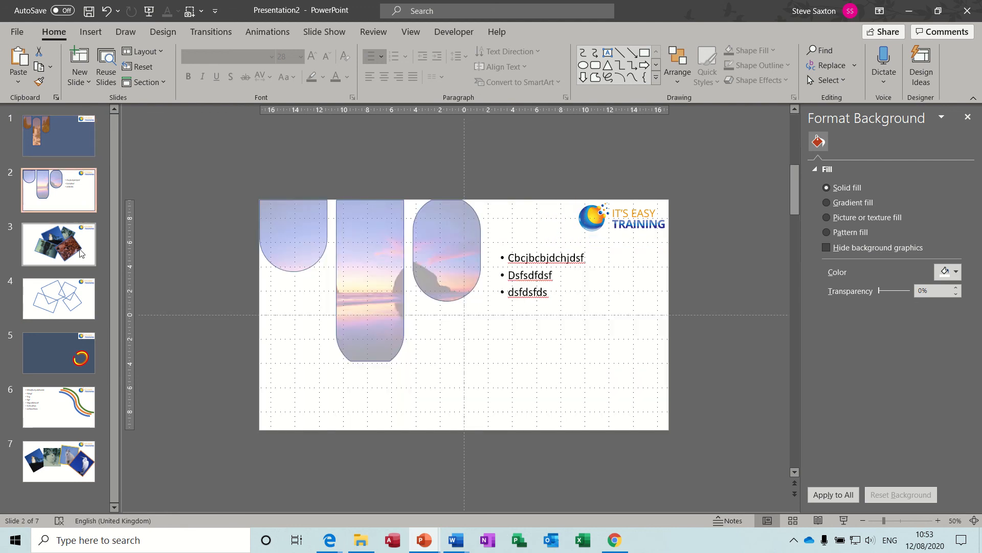
click(92, 262)
click(82, 300)
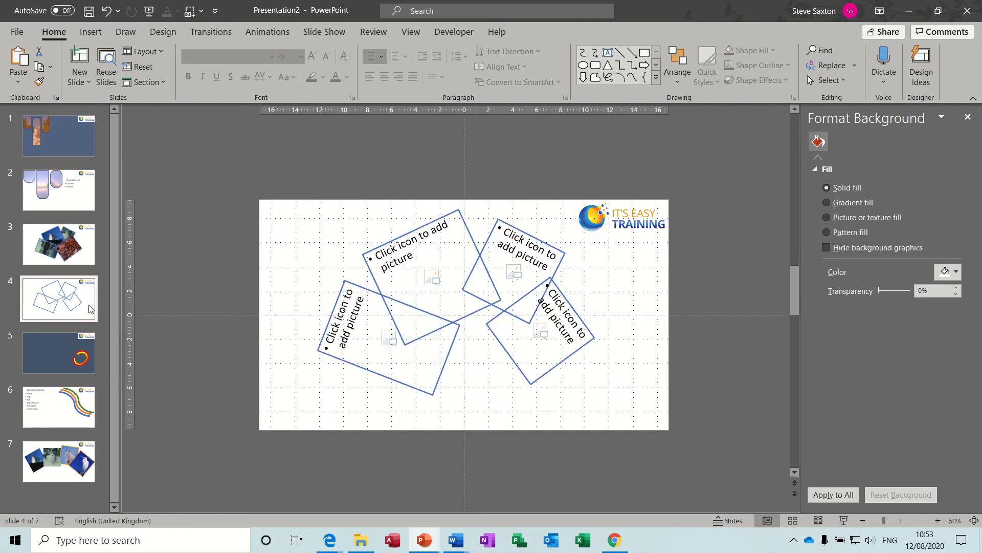
click(67, 359)
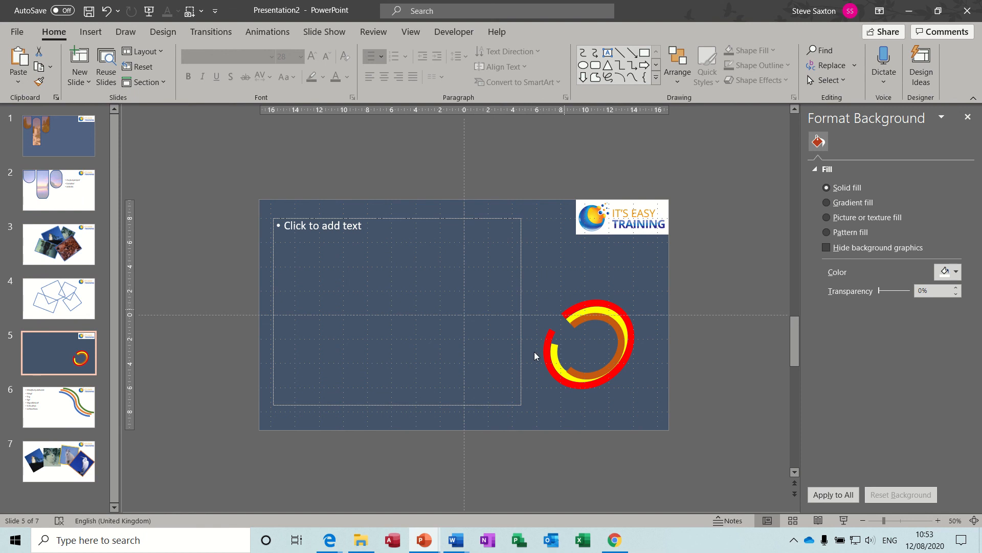
click(81, 418)
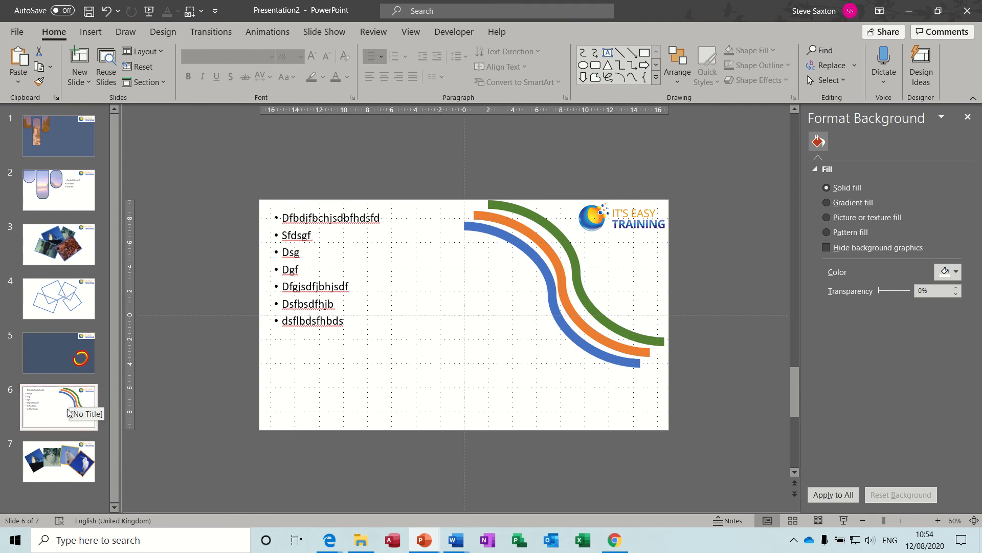
click(66, 470)
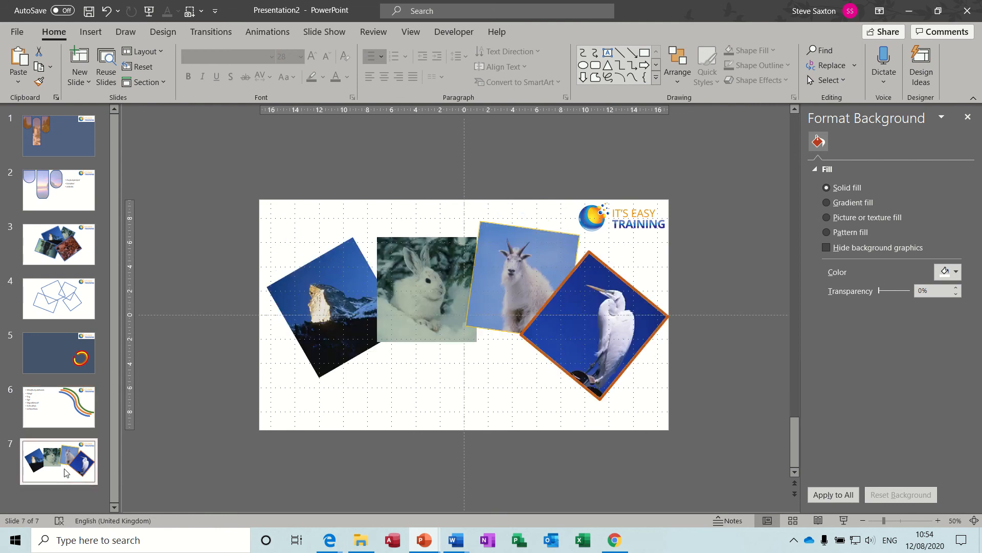